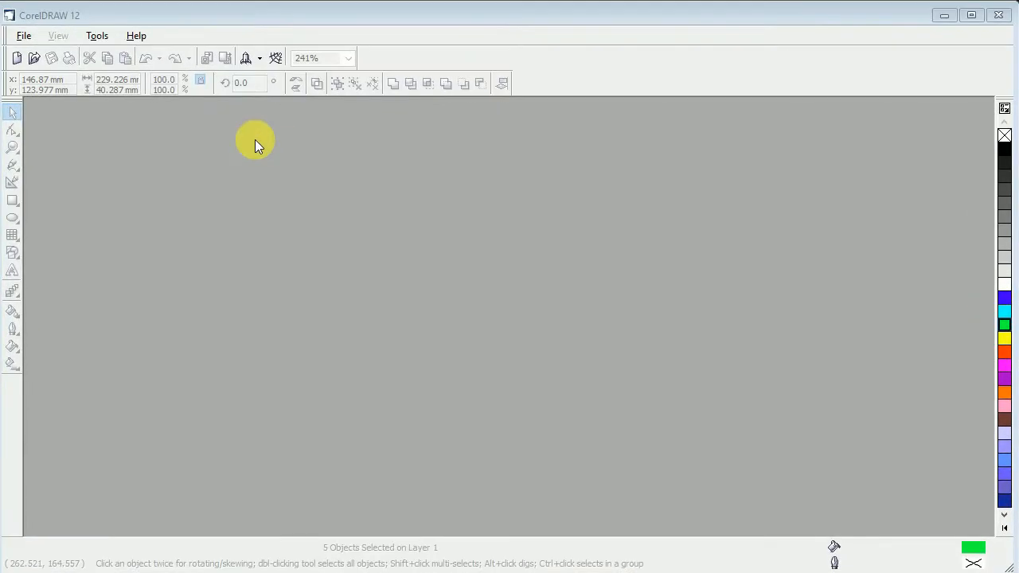
Create a new A4 document and set its page orientation to landscape.
{"action": "left_click", "coordinate": [26, 36]}
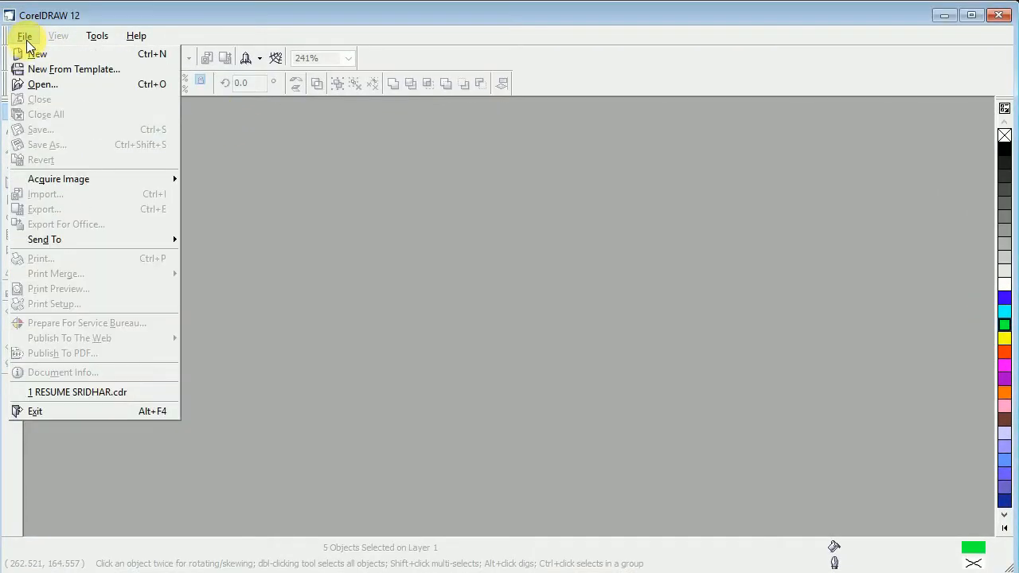
{"action": "left_click", "coordinate": [49, 57]}
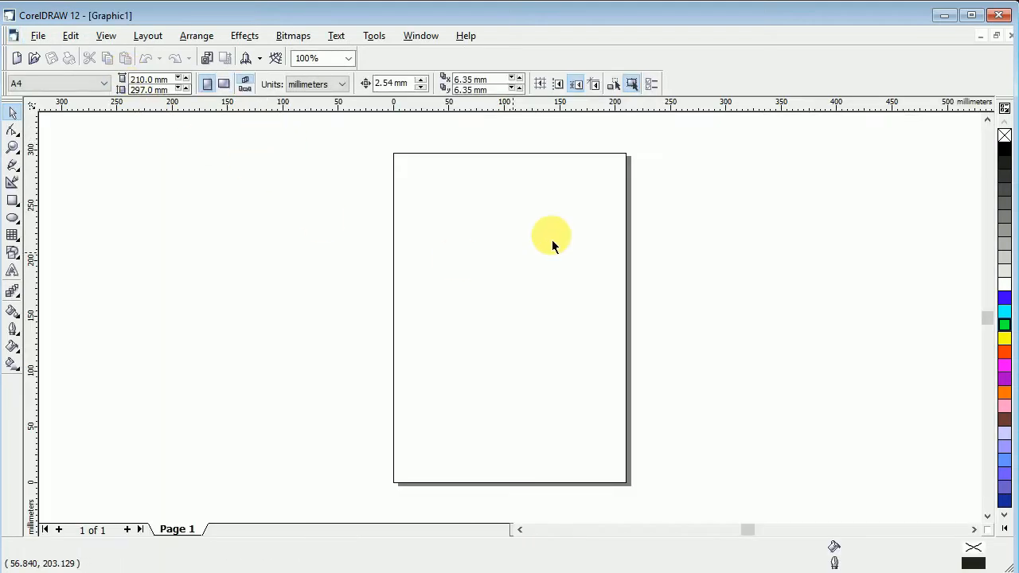
{"action": "left_click", "coordinate": [225, 84]}
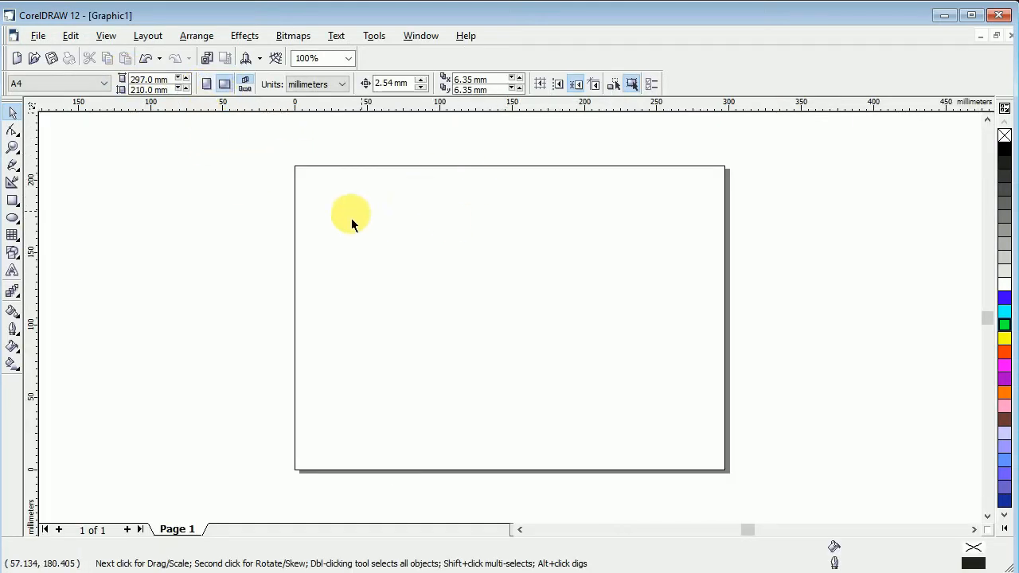
Add the artistic text "DREAM" on the page.
{"action": "left_click", "coordinate": [13, 271]}
{"action": "left_click", "coordinate": [390, 283]}
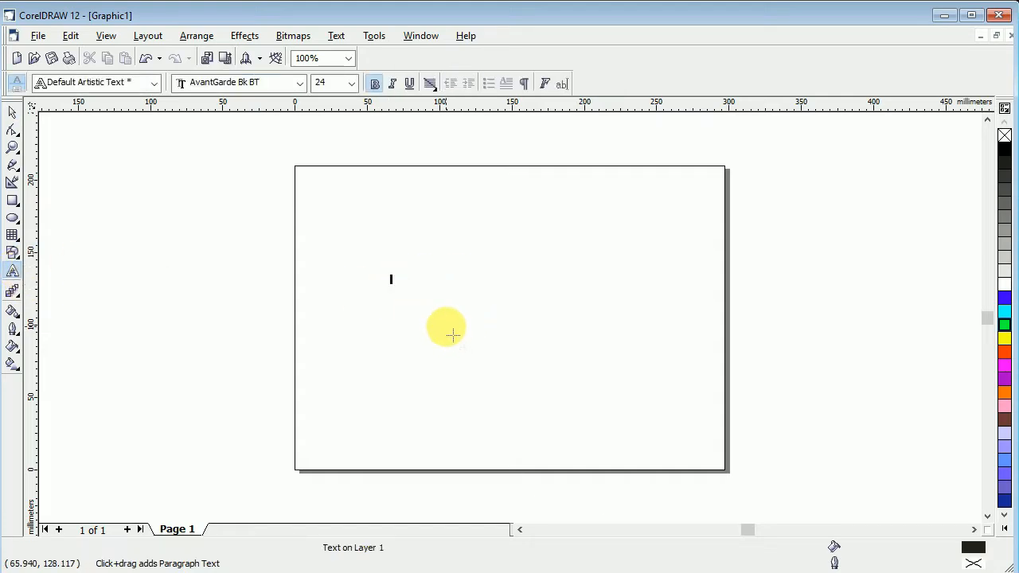
{"action": "type", "text": "DREAM"}
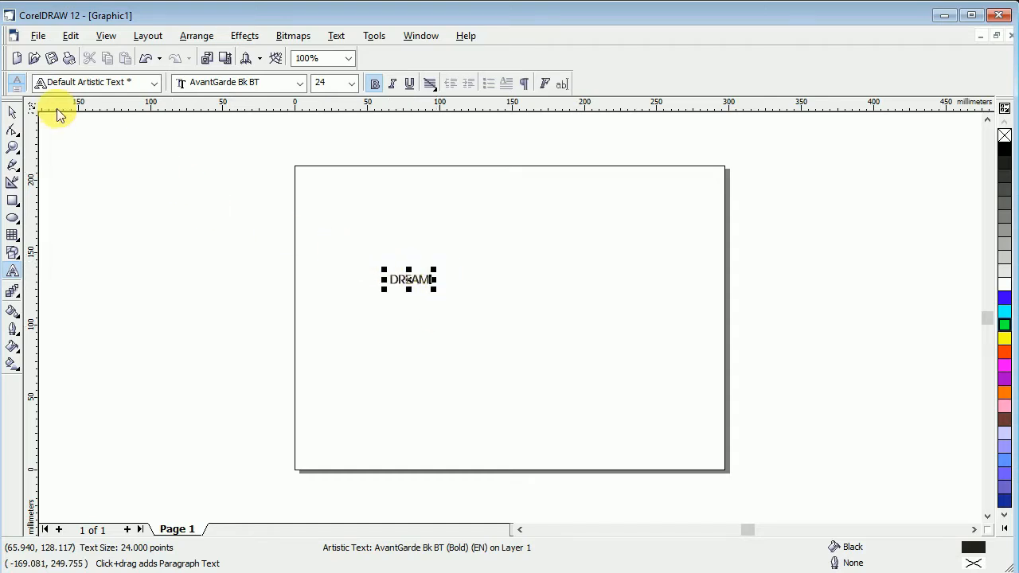
Set the font of the whole DREAM text to Aurora BdCn BT.
{"action": "key", "text": "ctrl+a"}
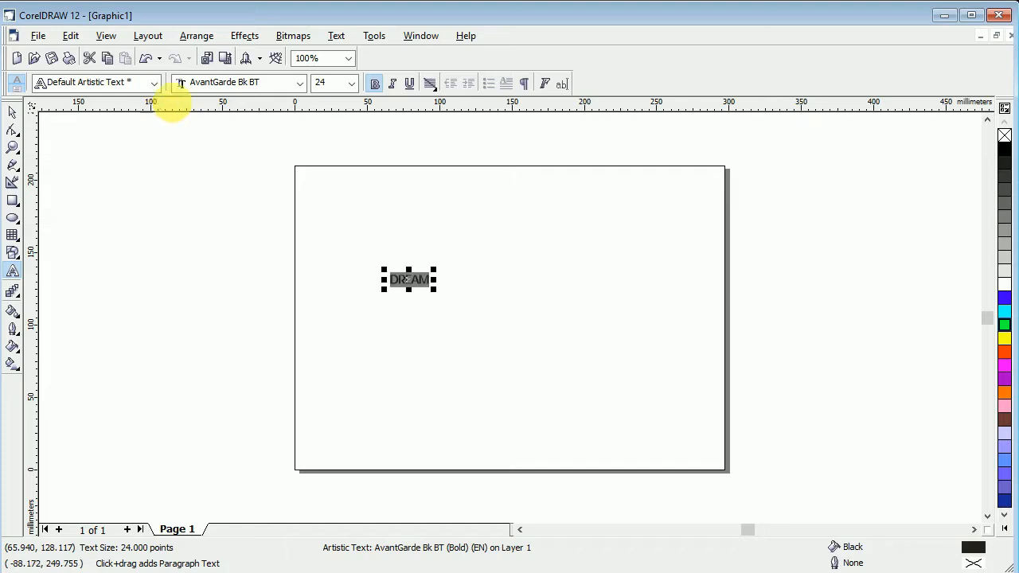
{"action": "left_click", "coordinate": [301, 83]}
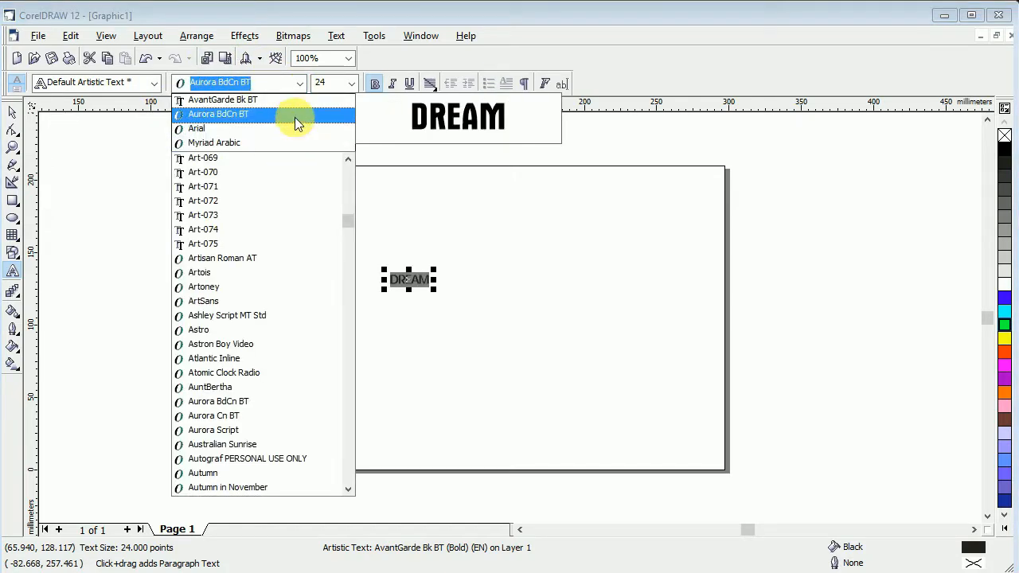
{"action": "left_click", "coordinate": [296, 121]}
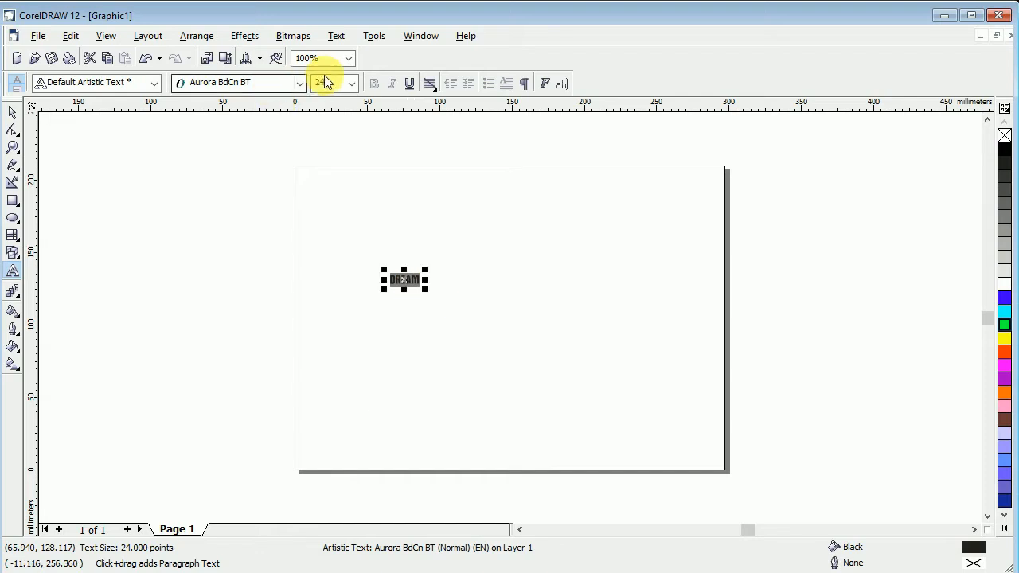
{"action": "left_click", "coordinate": [301, 83]}
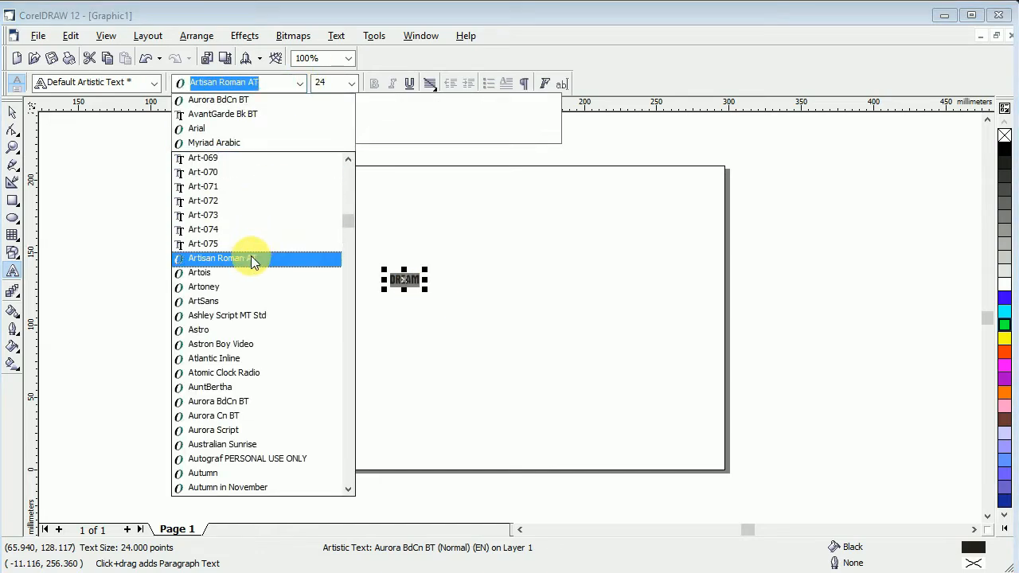
{"action": "left_click", "coordinate": [263, 401]}
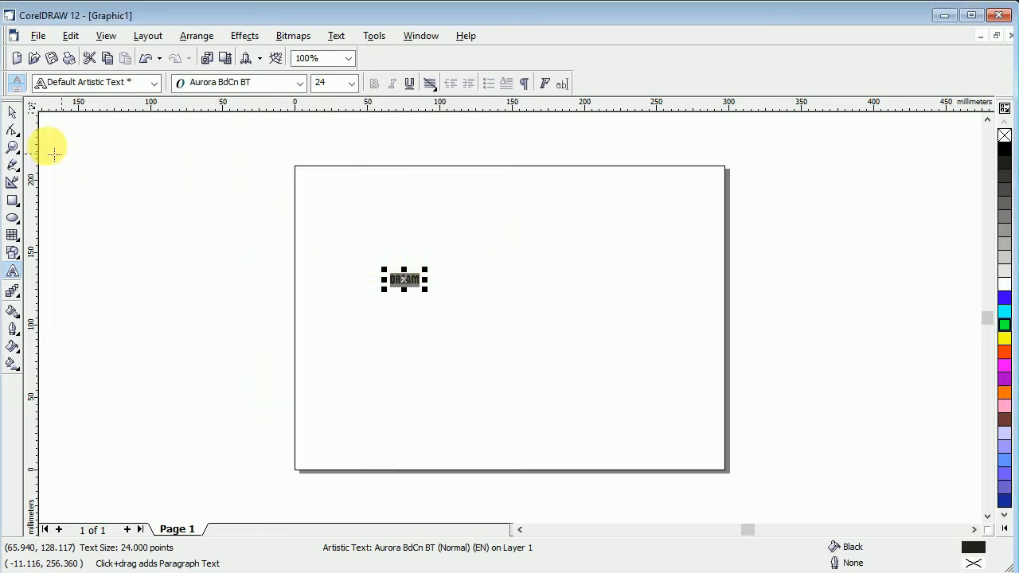
Enlarge the DREAM text proportionally to about 309 pt and move it fully onto the page.
{"action": "left_click", "coordinate": [12, 111]}
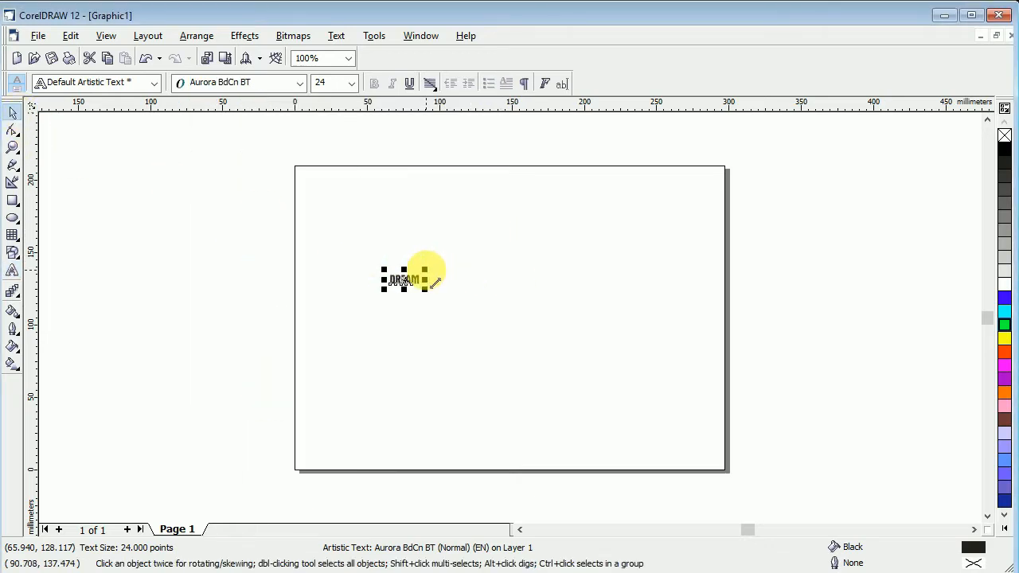
{"action": "left_click_drag", "start_coordinate": [425, 272], "coordinate": [598, 220]}
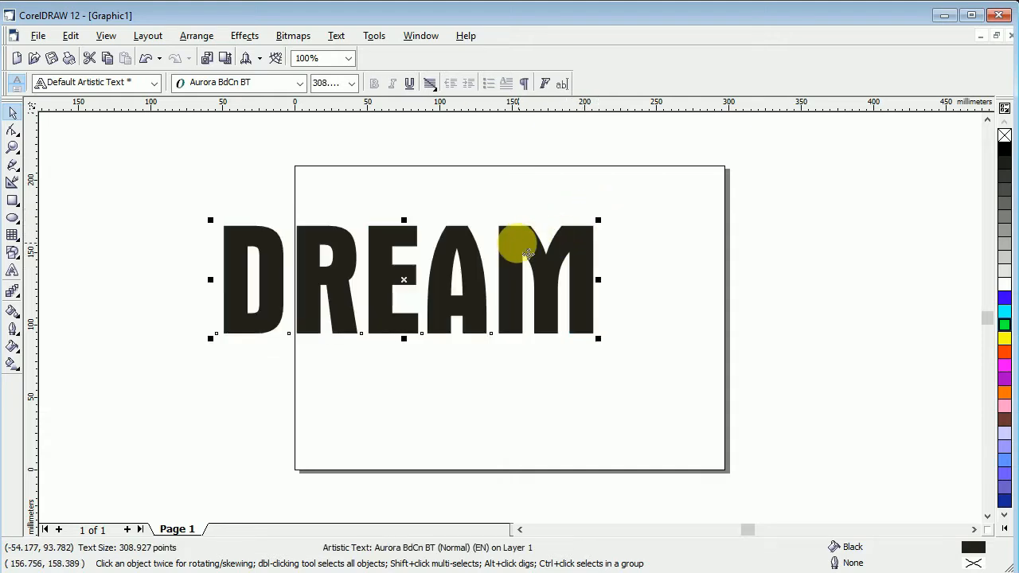
{"action": "left_click_drag", "start_coordinate": [517, 239], "coordinate": [614, 280]}
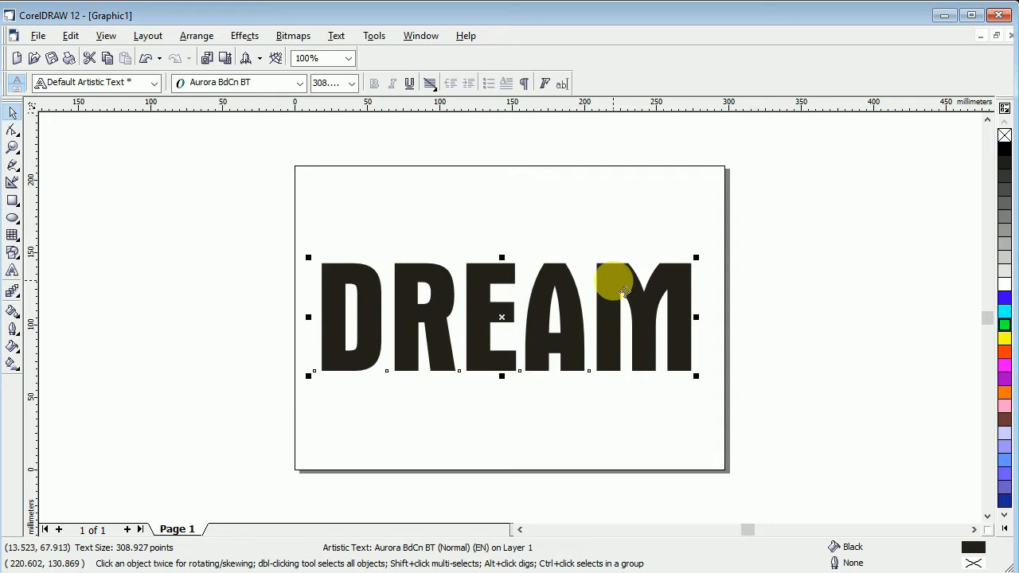
Fill the DREAM text with black and scale it down to about 264 pt near the page centre.
{"action": "left_click", "coordinate": [1005, 149]}
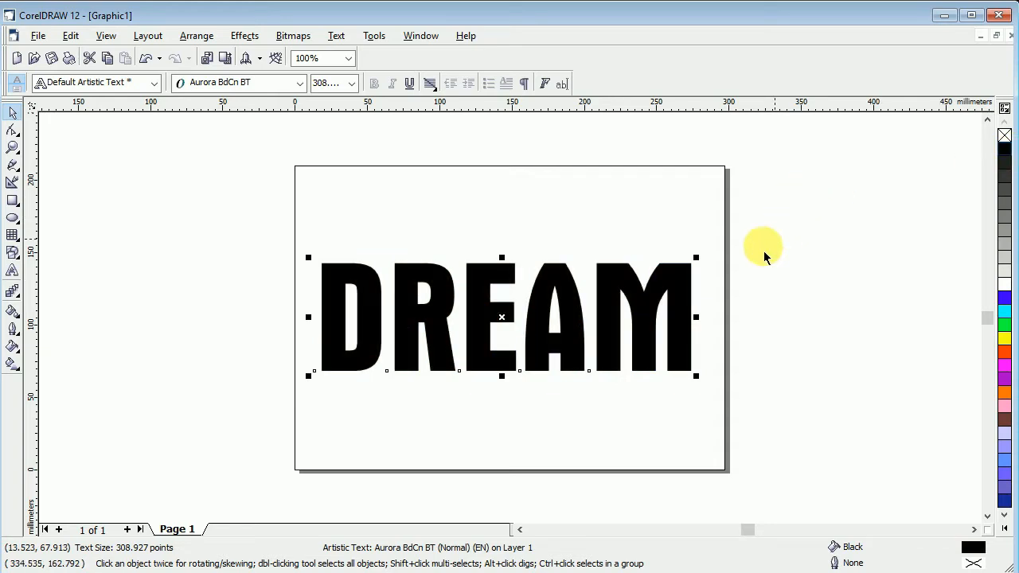
{"action": "mouse_move", "coordinate": [641, 284]}
{"action": "left_mouse_down"}
{"action": "mouse_move", "coordinate": [632, 288]}
{"action": "mouse_move", "coordinate": [644, 288]}
{"action": "left_mouse_up"}
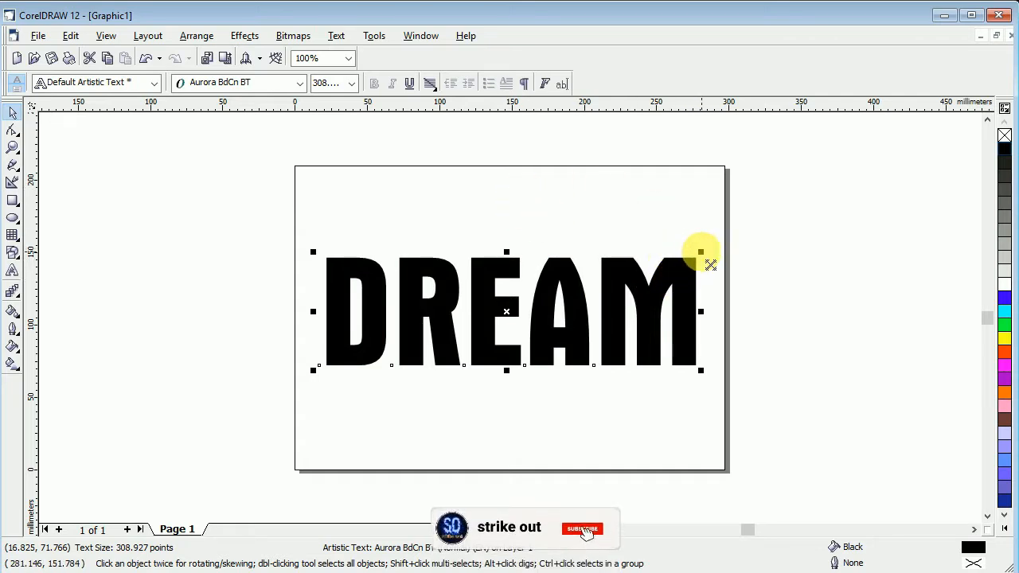
{"action": "left_click_drag", "start_coordinate": [700, 251], "coordinate": [689, 262]}
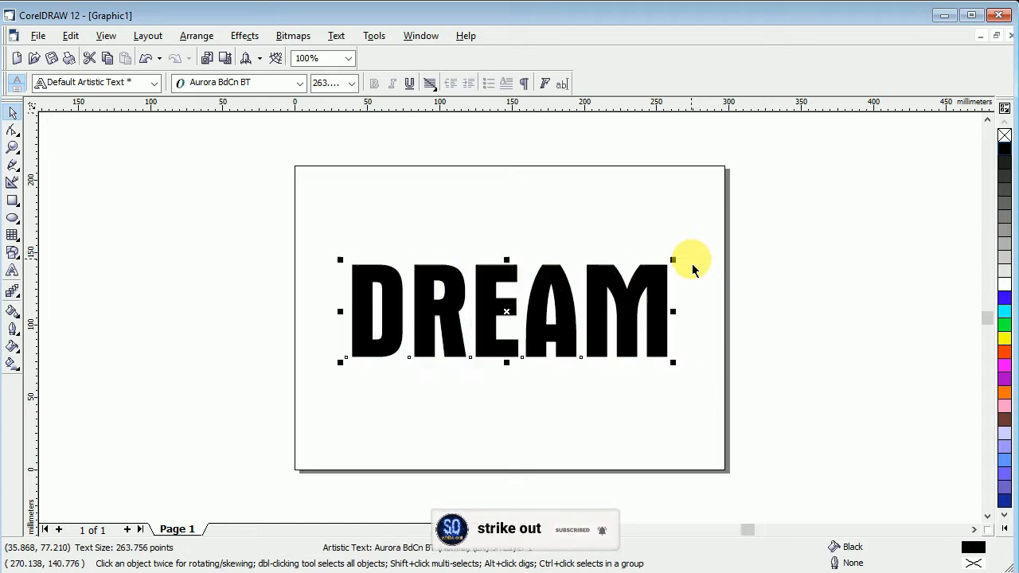
{"action": "left_click", "coordinate": [778, 262]}
{"action": "double_click", "coordinate": [559, 294]}
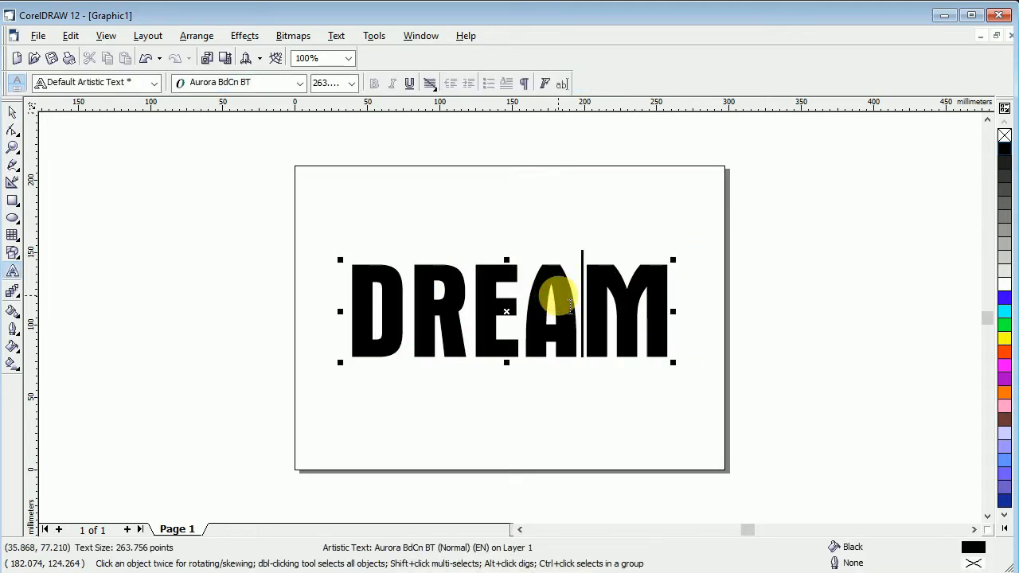
{"action": "left_click", "coordinate": [12, 112]}
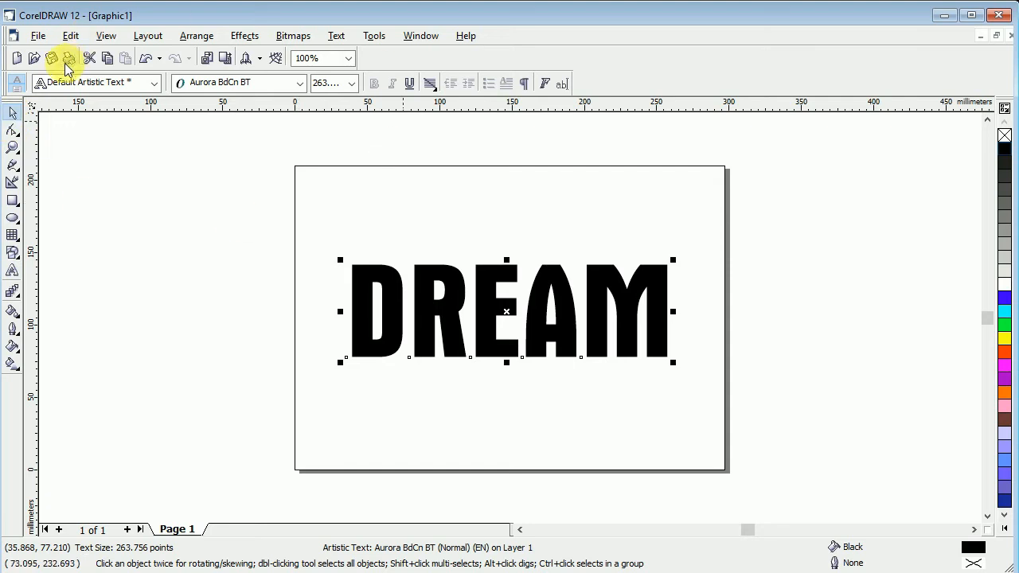
Draw a straight horizontal line about 254 mm long above the DREAM text with the Pen tool.
{"action": "left_click", "coordinate": [12, 165]}
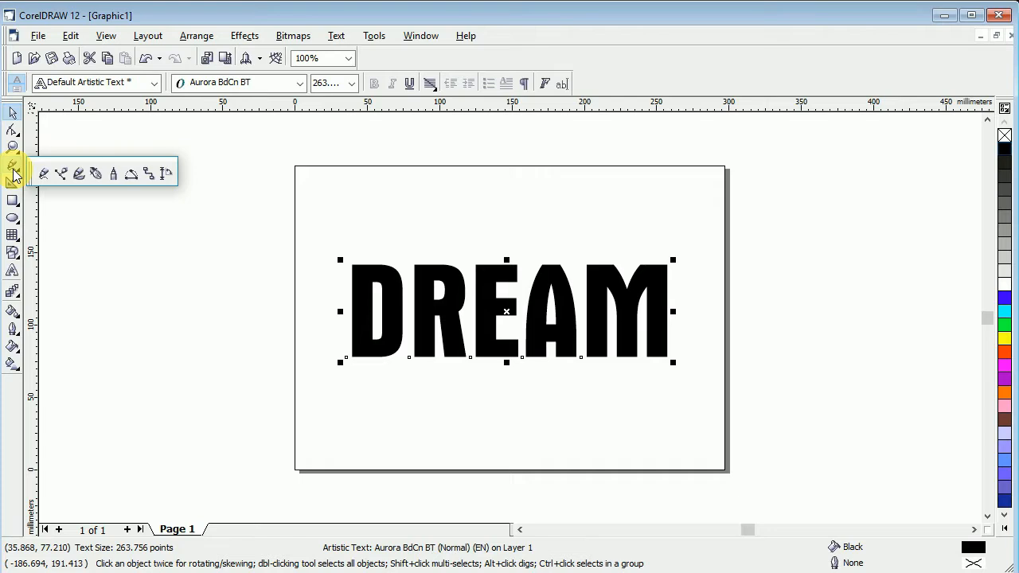
{"action": "left_click", "coordinate": [96, 174]}
{"action": "left_click", "coordinate": [326, 208]}
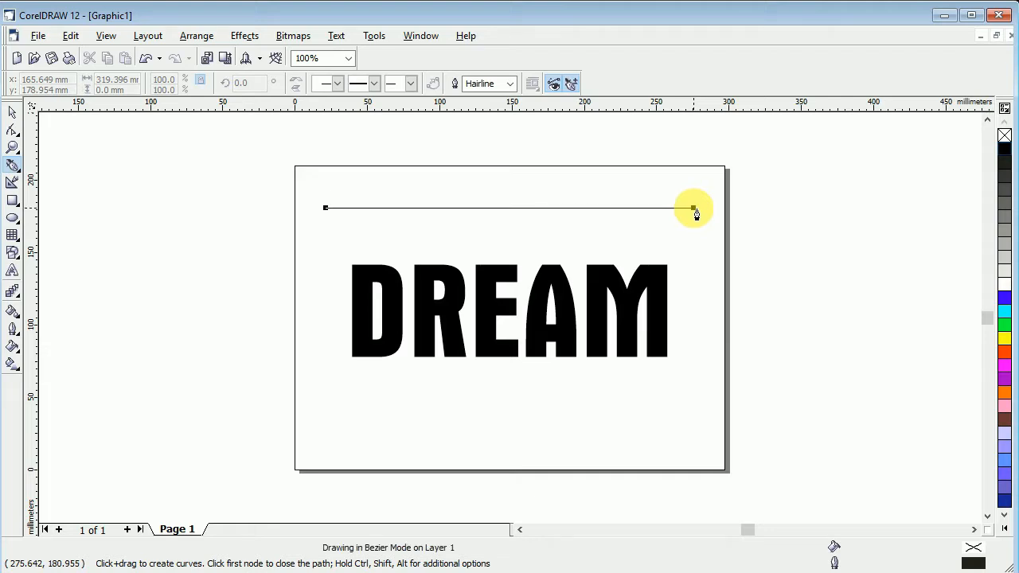
{"action": "left_click", "coordinate": [694, 209]}
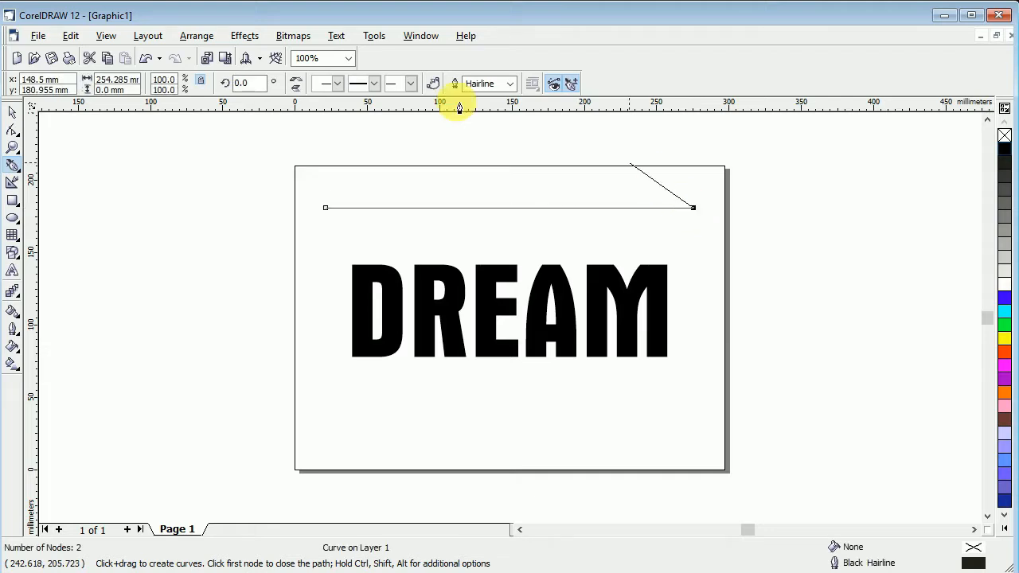
{"action": "left_click", "coordinate": [13, 113]}
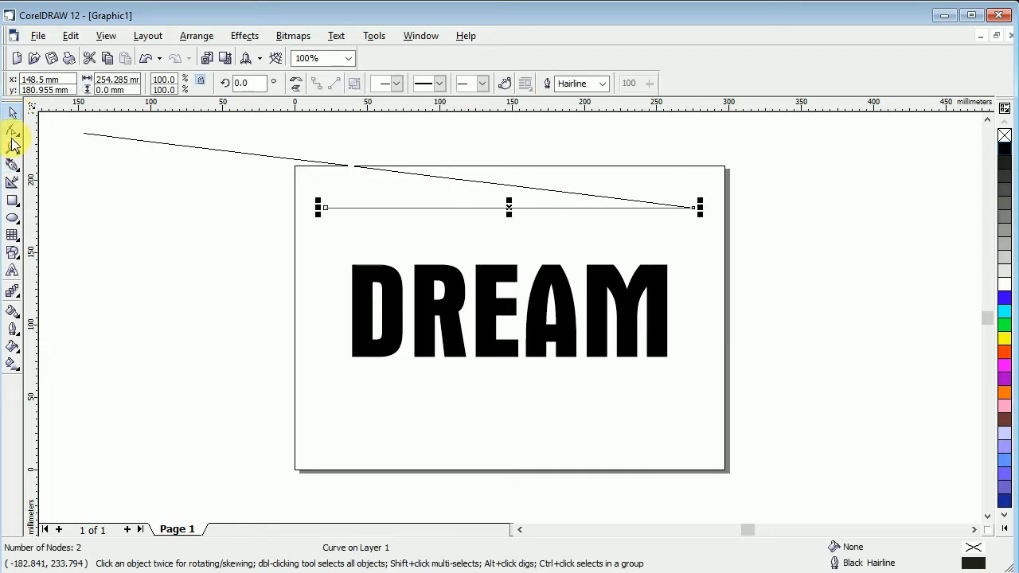
{"action": "left_click", "coordinate": [760, 254]}
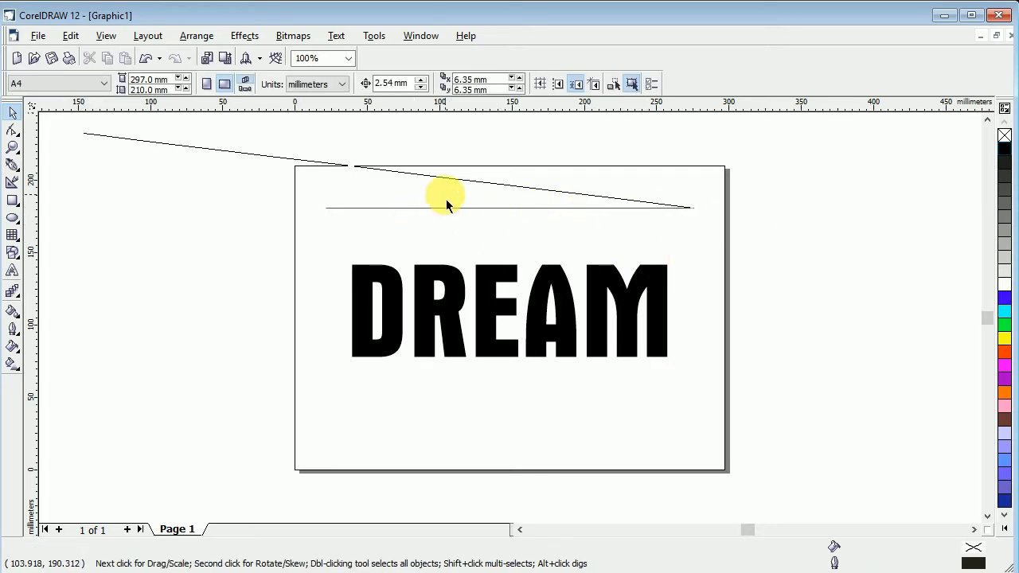
Move the horizontal line down so it crosses the DREAM text at mid-height.
{"action": "key", "text": "z"}
{"action": "left_click", "coordinate": [505, 215]}
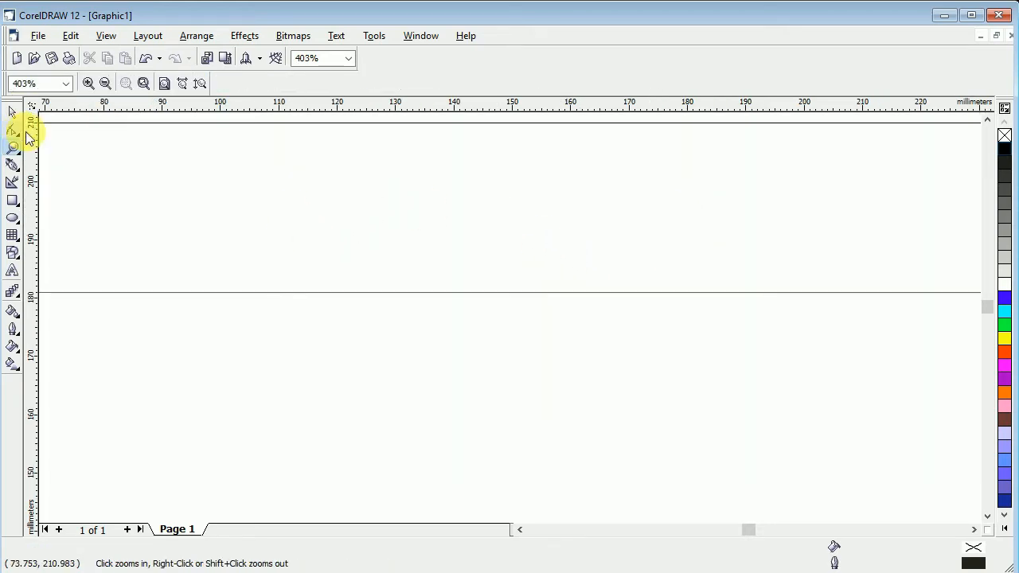
{"action": "right_click", "coordinate": [191, 177]}
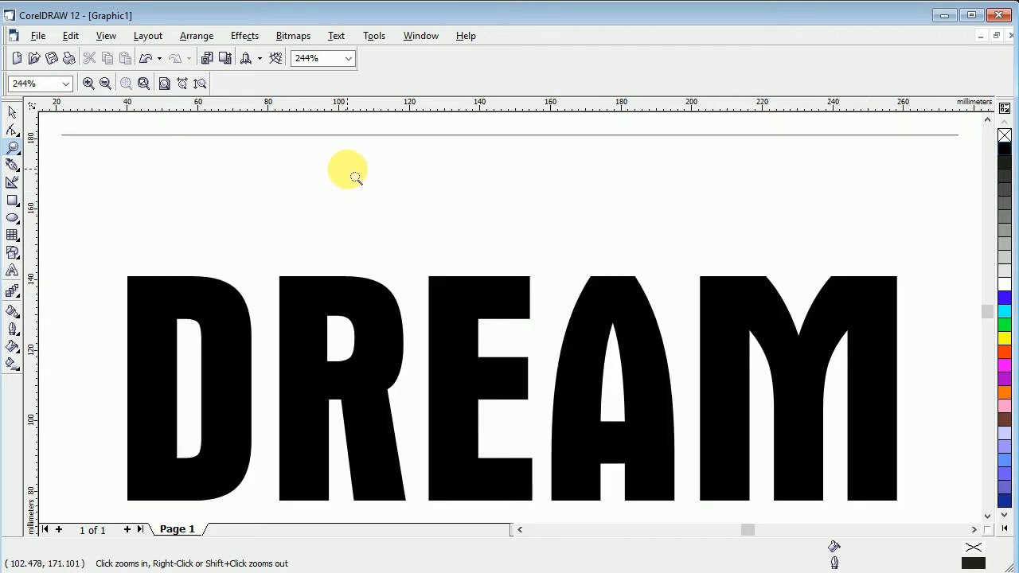
{"action": "left_click", "coordinate": [106, 85]}
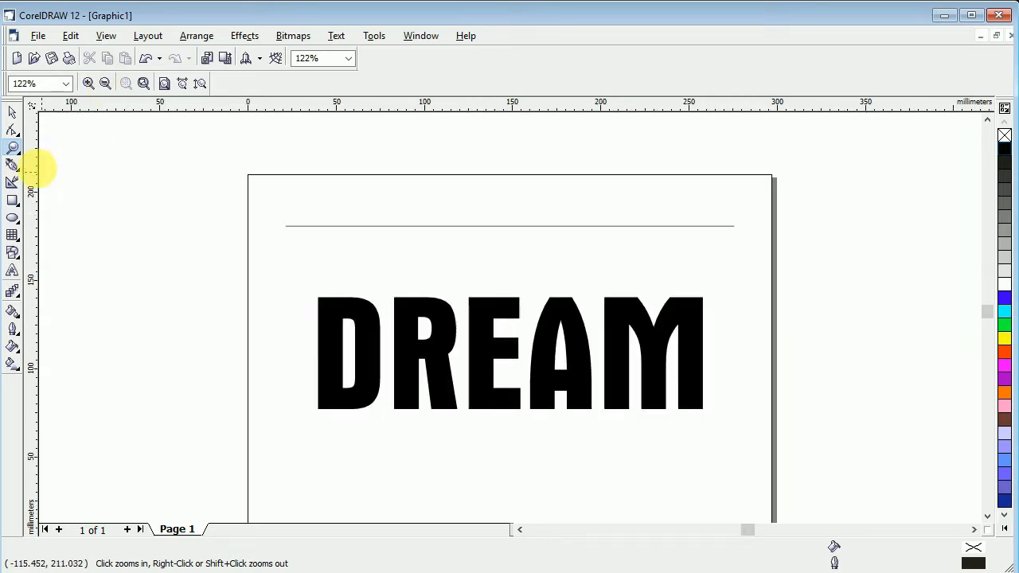
{"action": "left_click", "coordinate": [12, 112]}
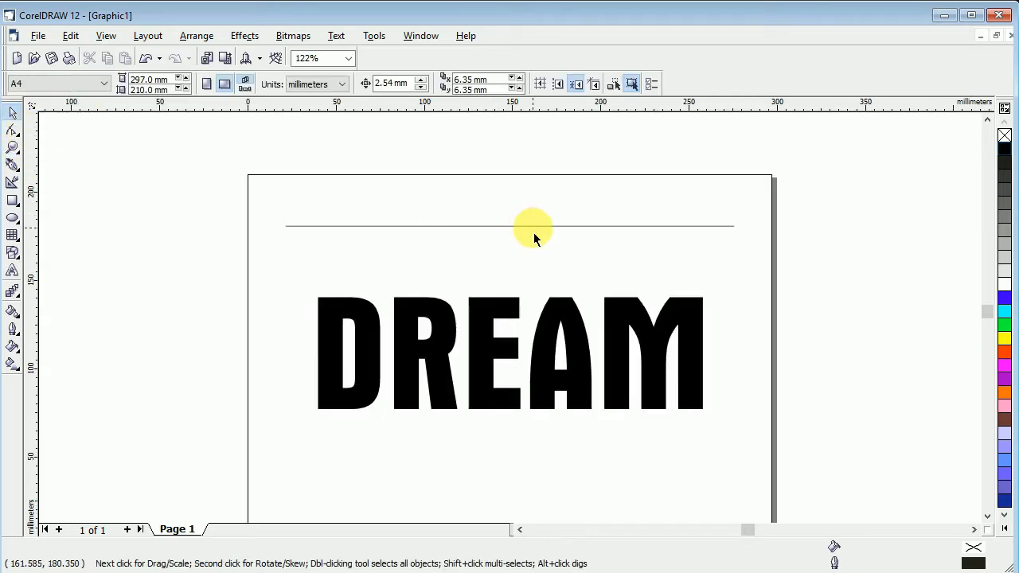
{"action": "left_click", "coordinate": [532, 229]}
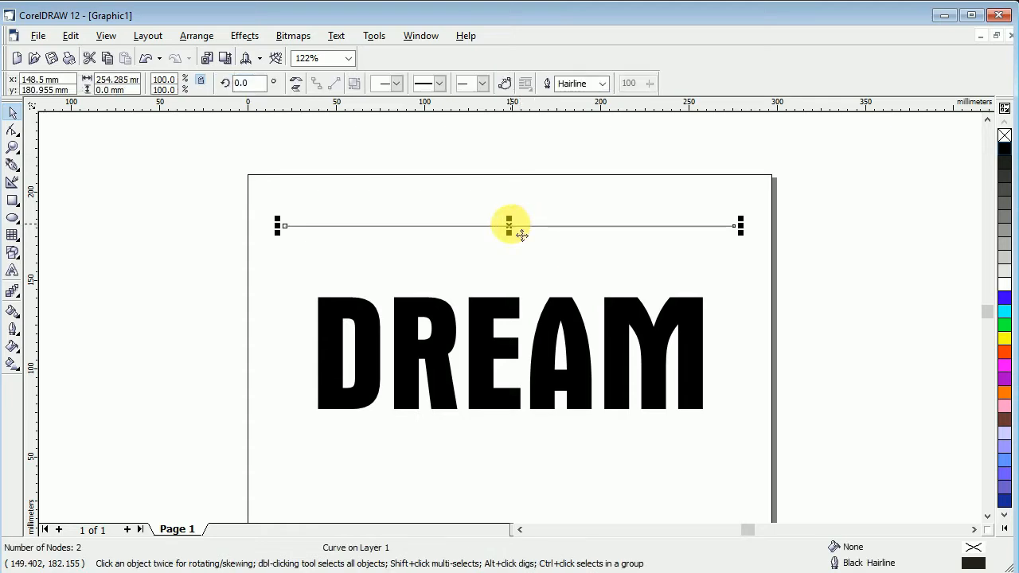
{"action": "left_click_drag", "start_coordinate": [520, 230], "coordinate": [523, 364]}
{"action": "left_click", "coordinate": [769, 288]}
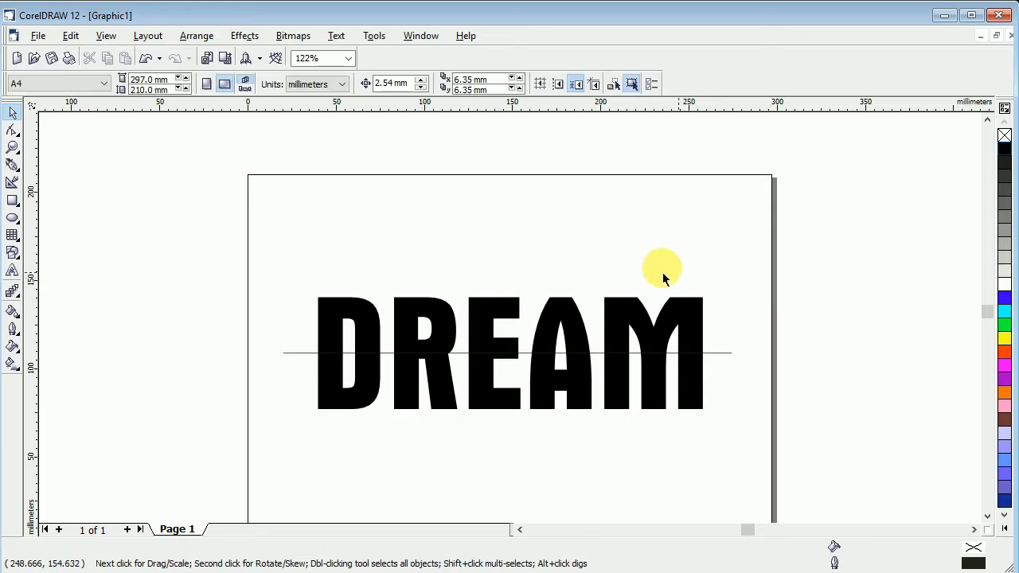
Change the fill of the DREAM text to green.
{"action": "left_click", "coordinate": [649, 330]}
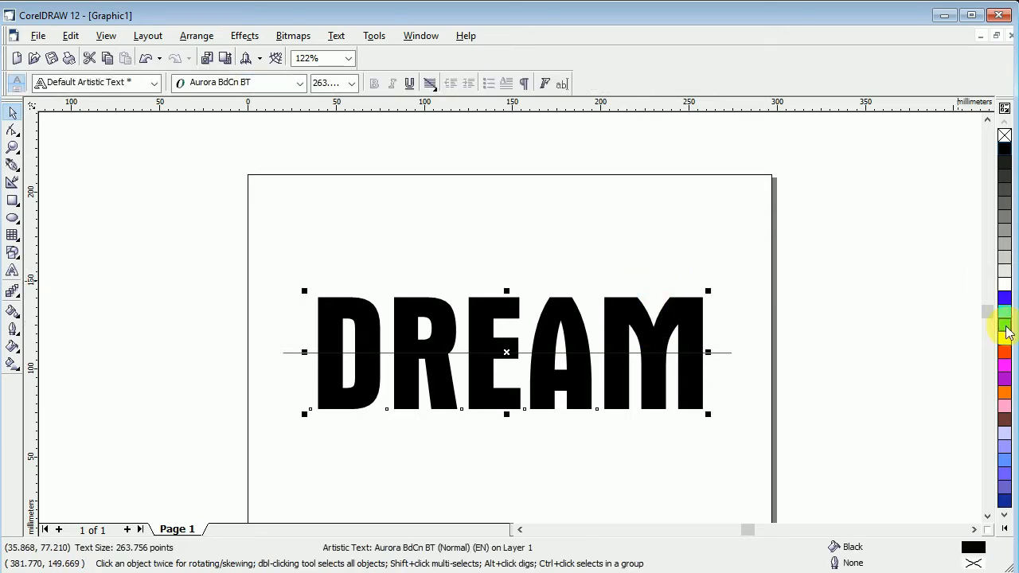
{"action": "left_click", "coordinate": [1005, 325]}
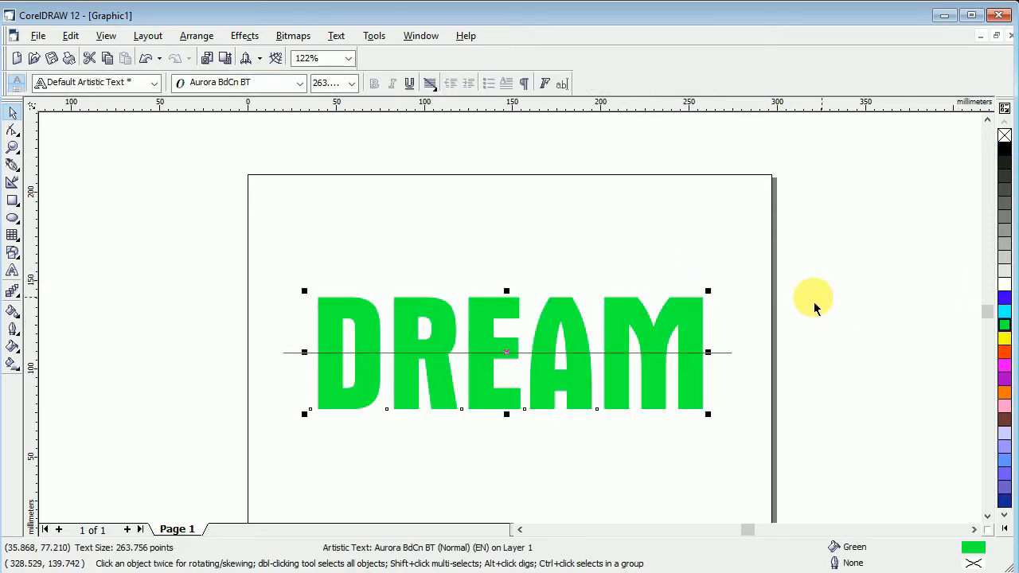
{"action": "left_click", "coordinate": [1004, 339]}
{"action": "left_click", "coordinate": [1004, 325]}
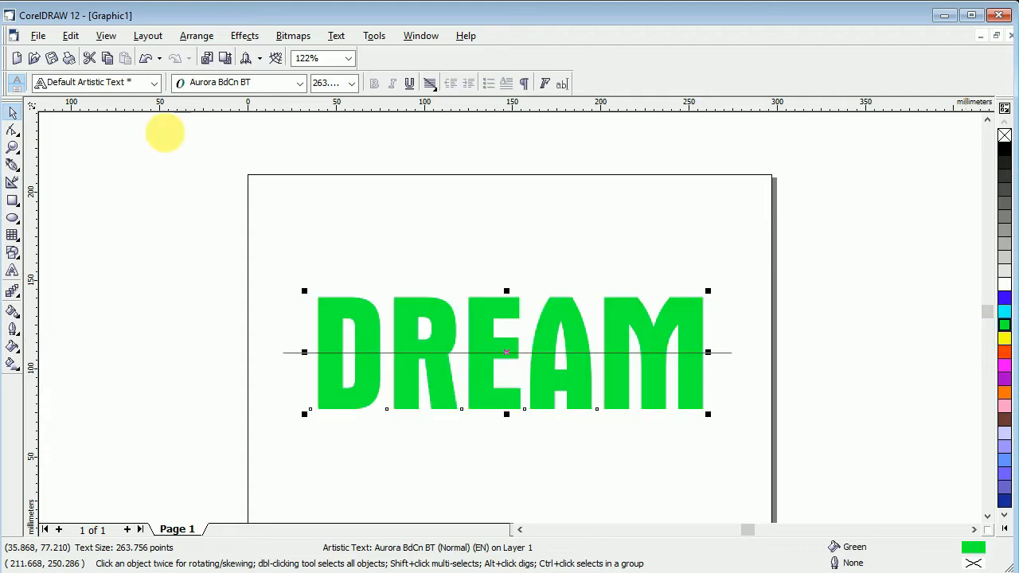
Move the rotation centre of the horizontal line to the line's right end.
{"action": "left_click", "coordinate": [725, 366]}
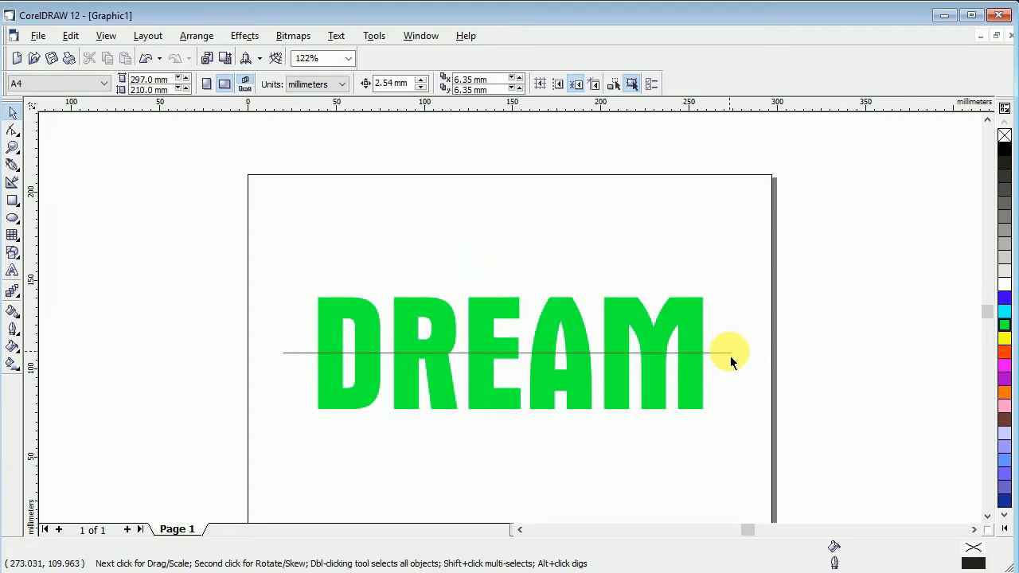
{"action": "left_click", "coordinate": [726, 354]}
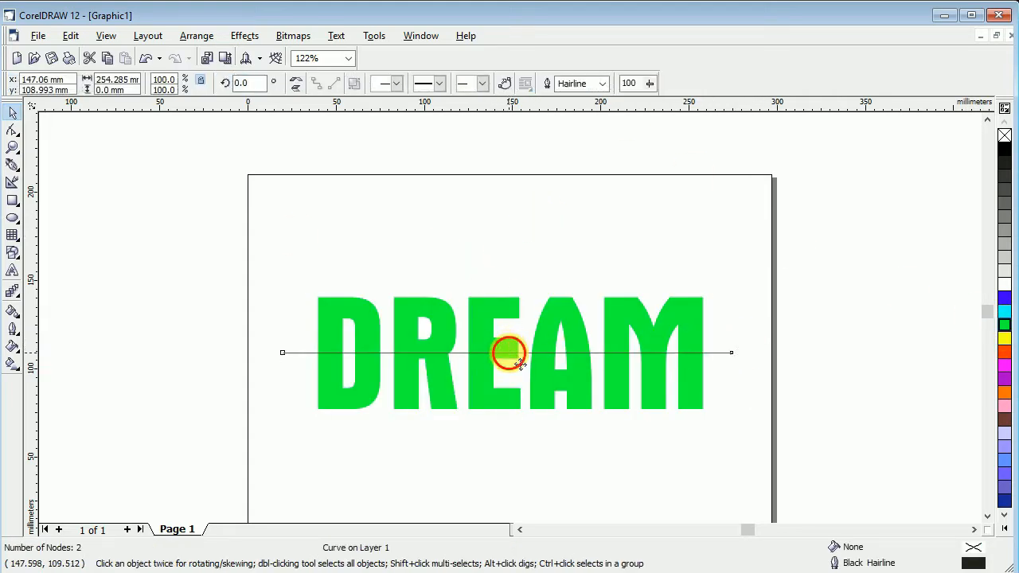
{"action": "left_click", "coordinate": [508, 353]}
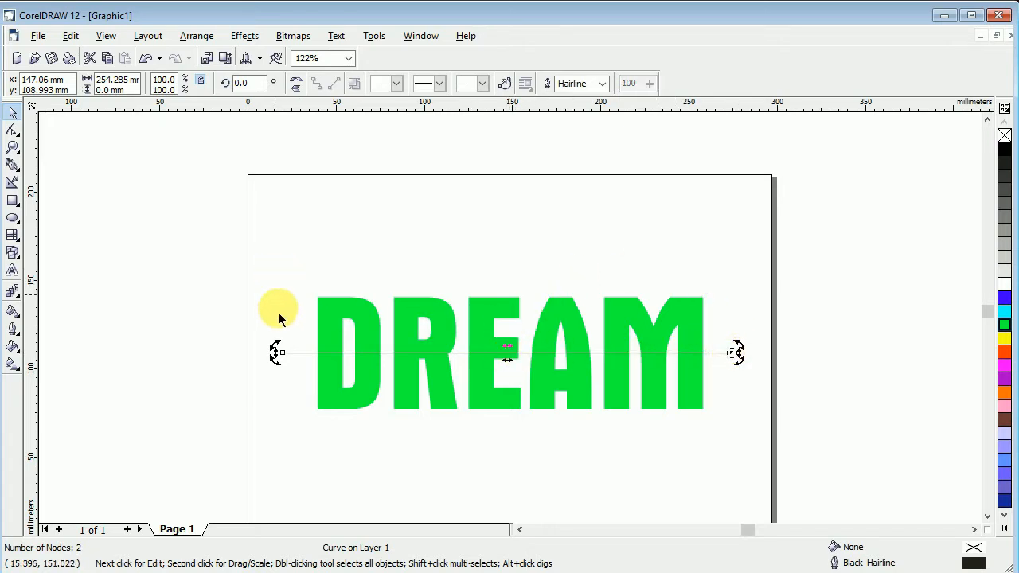
{"action": "left_click", "coordinate": [294, 269]}
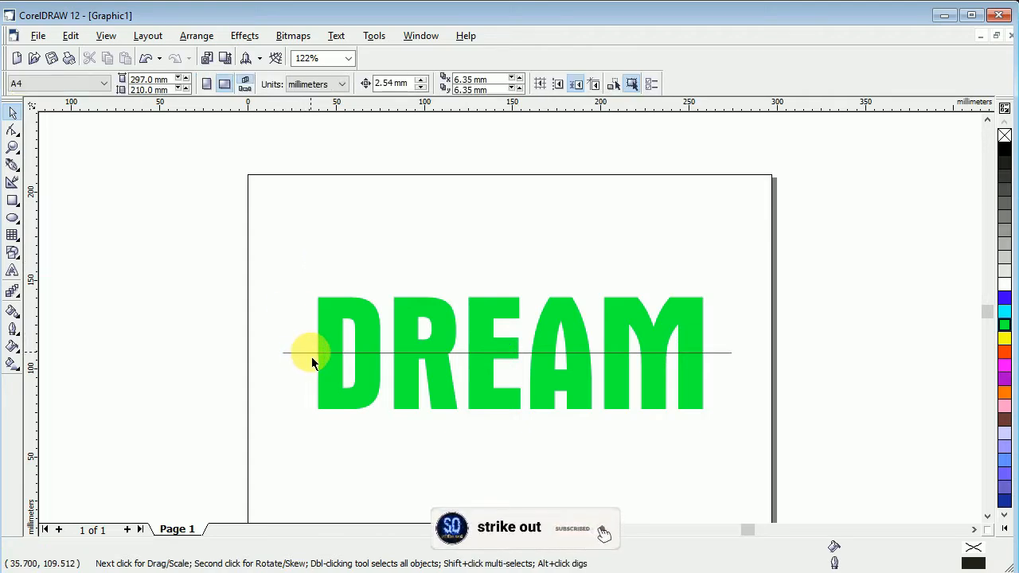
Copy and paste the horizontal line in place, and rotate one copy upward by about 10 degrees around its right end.
{"action": "left_click", "coordinate": [311, 354]}
{"action": "right_click", "coordinate": [310, 352]}
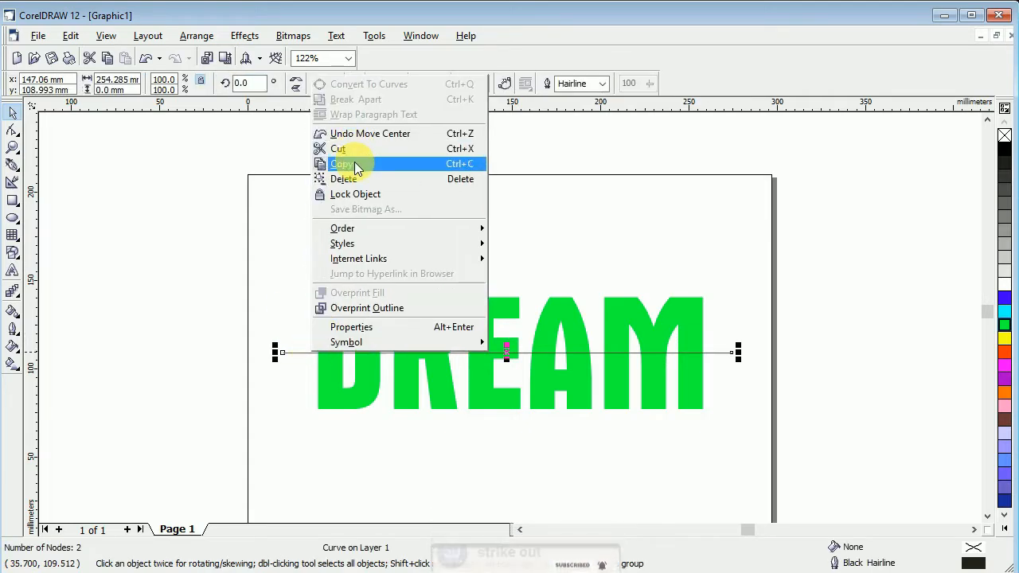
{"action": "left_click", "coordinate": [356, 165]}
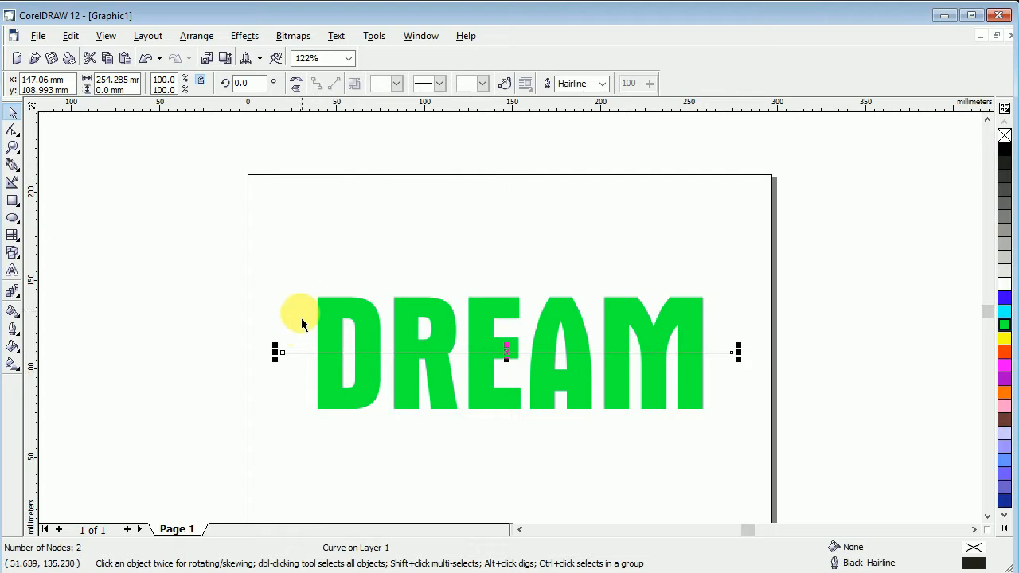
{"action": "right_click", "coordinate": [300, 361]}
{"action": "left_click", "coordinate": [350, 439]}
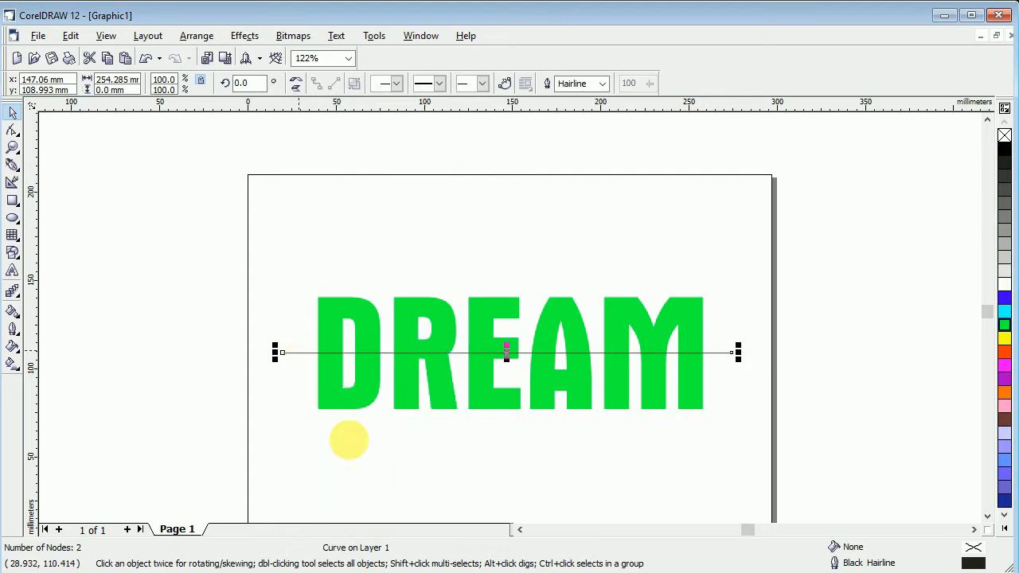
{"action": "left_click", "coordinate": [297, 352]}
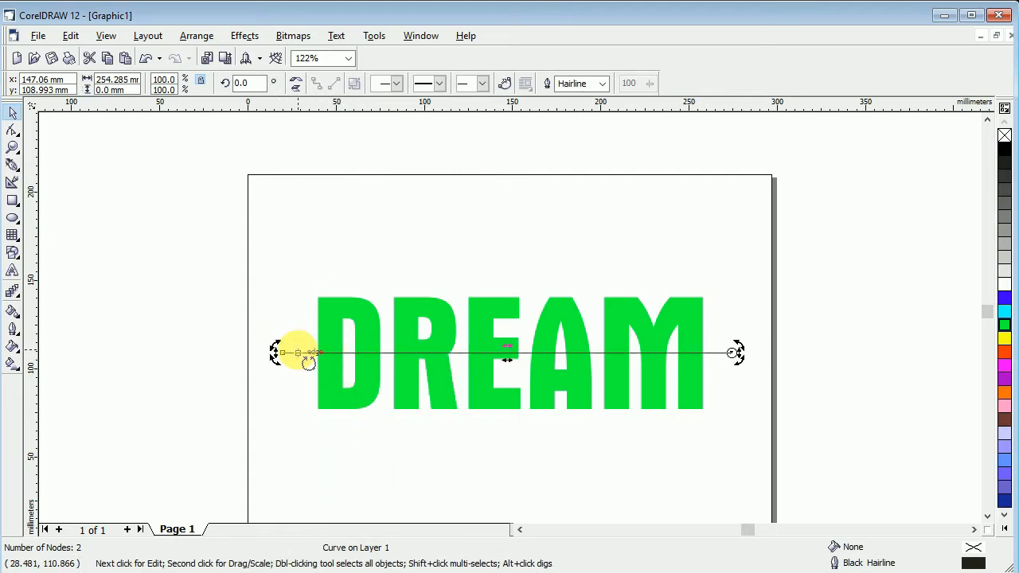
{"action": "left_click_drag", "start_coordinate": [282, 352], "coordinate": [332, 285]}
Paste another copy of the horizontal line and rotate it upward by about 6 degrees around the right end.
{"action": "left_click", "coordinate": [293, 358]}
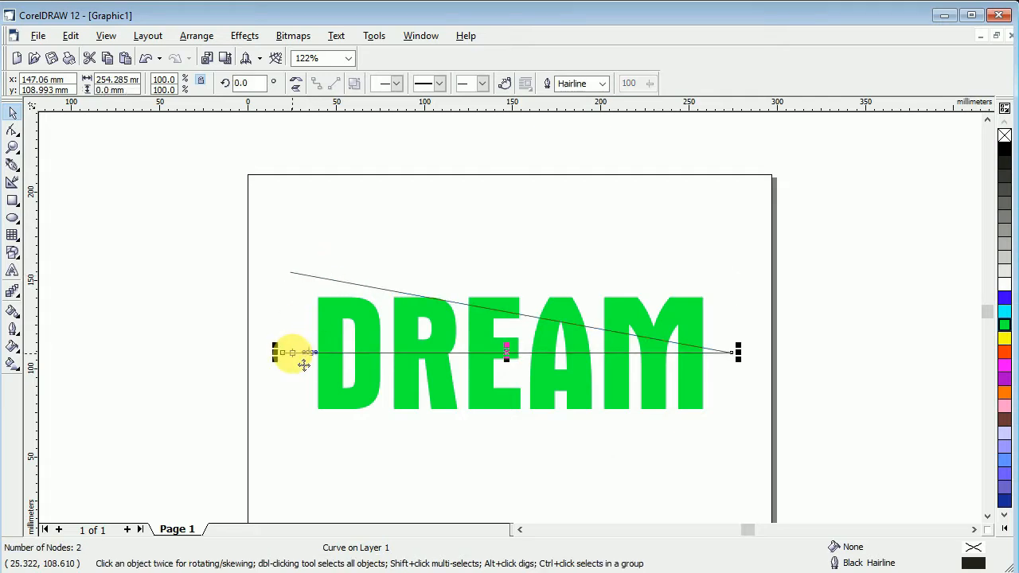
{"action": "right_click", "coordinate": [293, 358]}
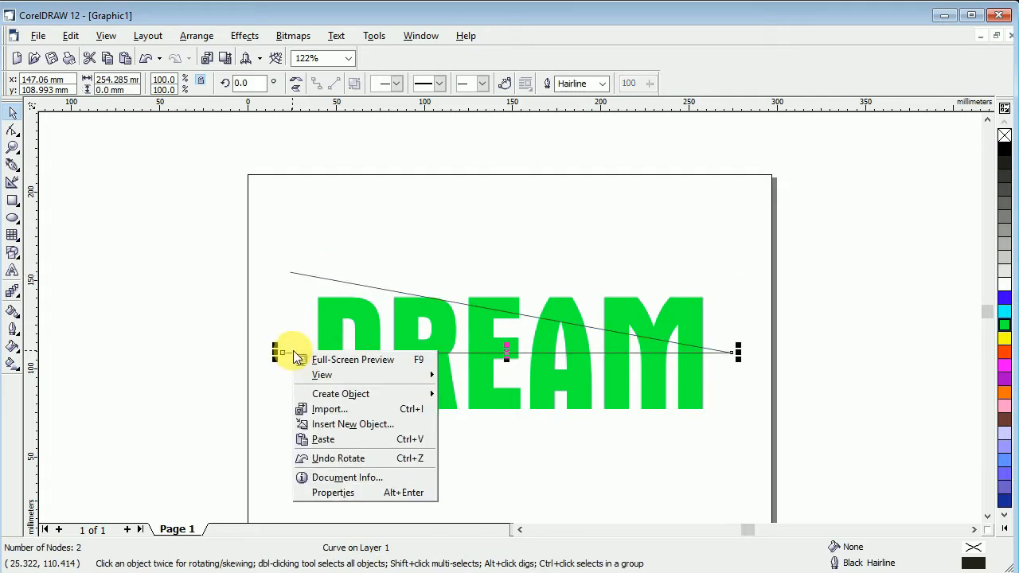
{"action": "left_click", "coordinate": [338, 439]}
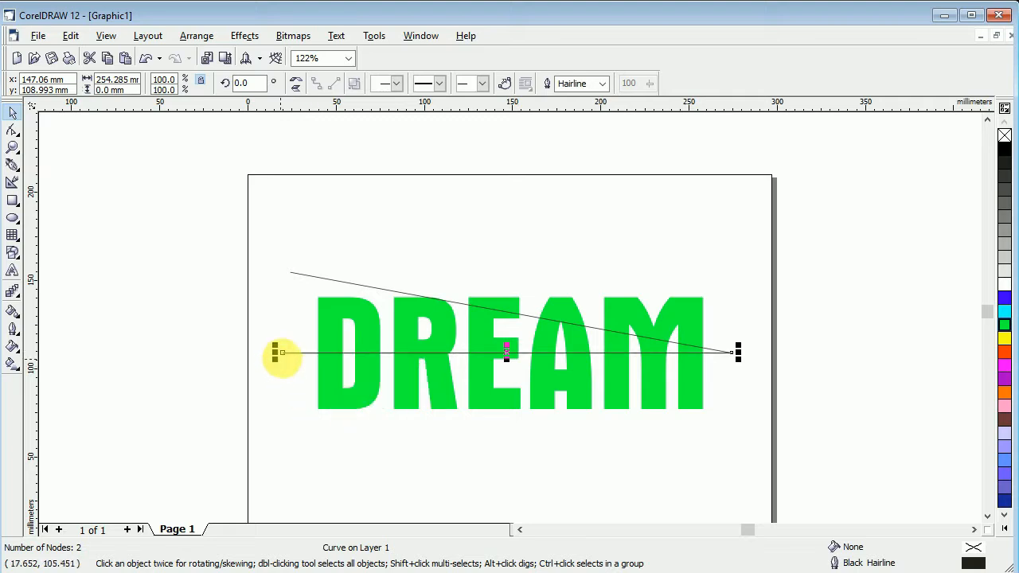
{"action": "left_click", "coordinate": [285, 355]}
{"action": "left_click_drag", "start_coordinate": [291, 360], "coordinate": [305, 316]}
{"action": "left_click", "coordinate": [301, 356]}
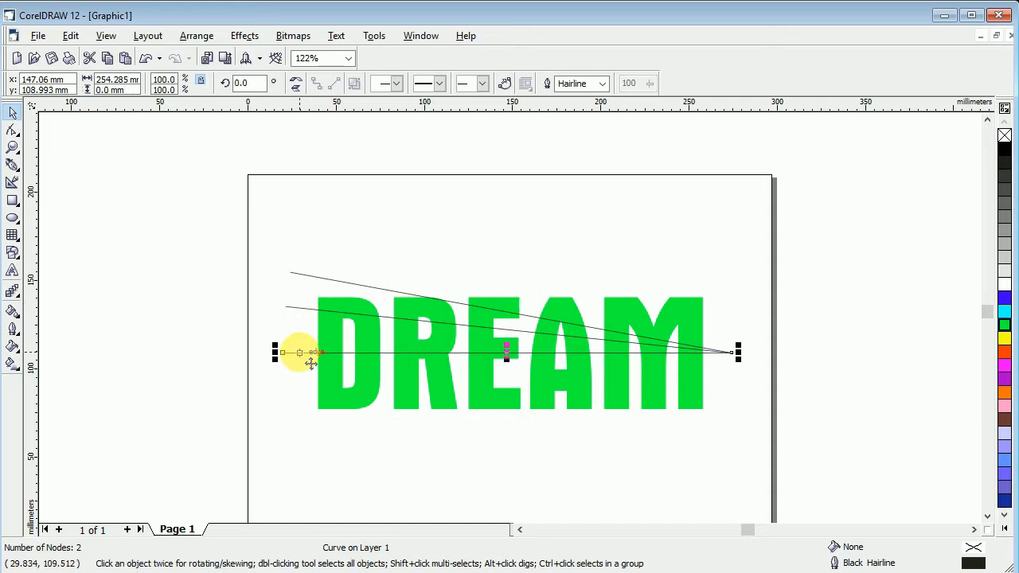
{"action": "right_click", "coordinate": [285, 353]}
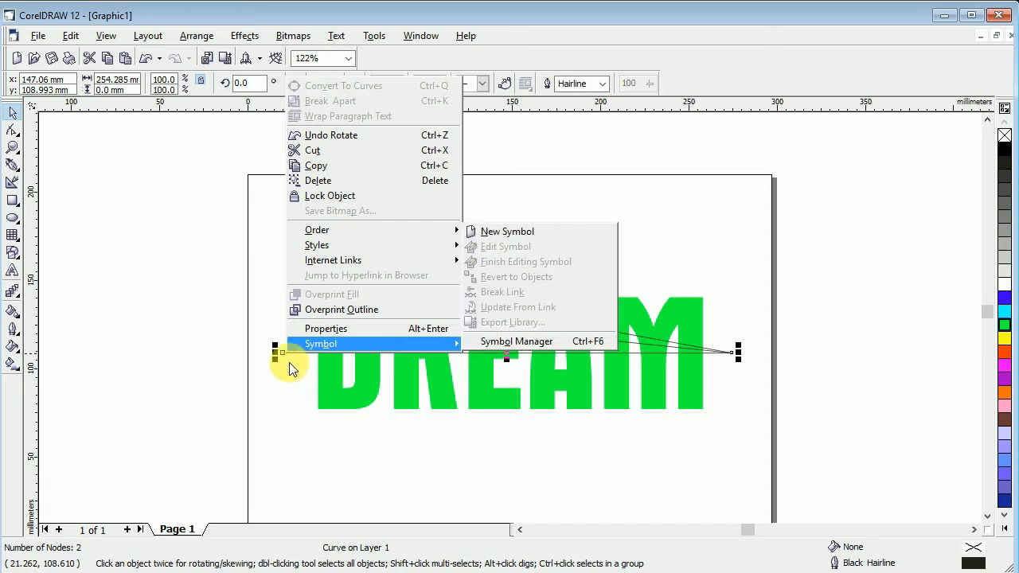
{"action": "left_click", "coordinate": [289, 408]}
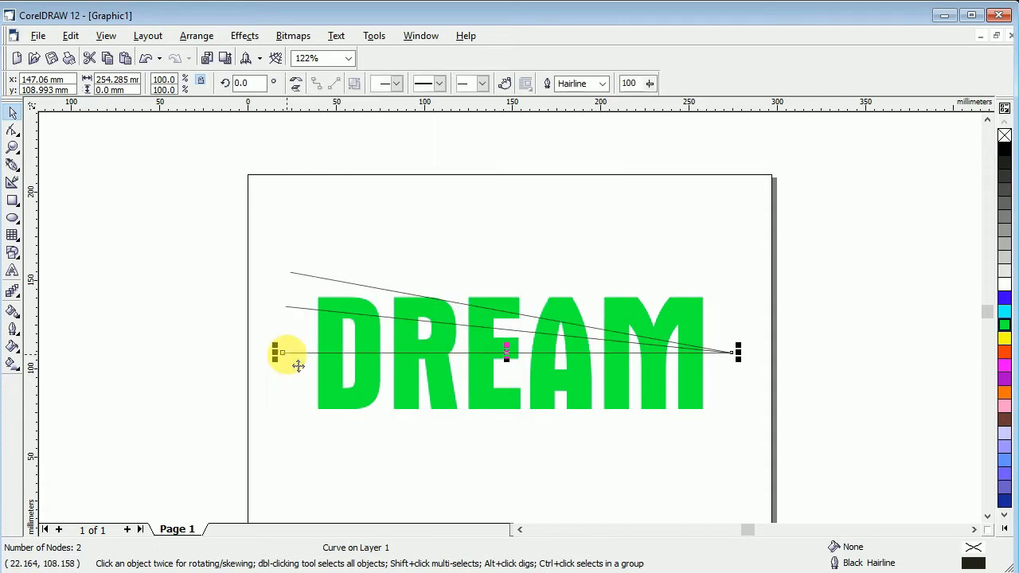
{"action": "right_click", "coordinate": [288, 353]}
{"action": "left_click", "coordinate": [284, 360]}
{"action": "left_click", "coordinate": [292, 353]}
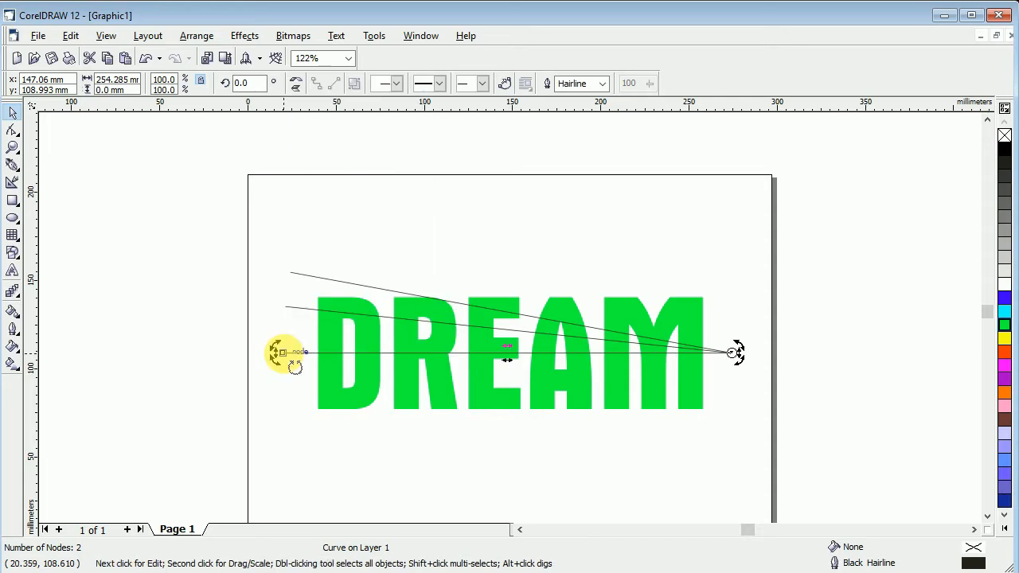
{"action": "right_click", "coordinate": [287, 358]}
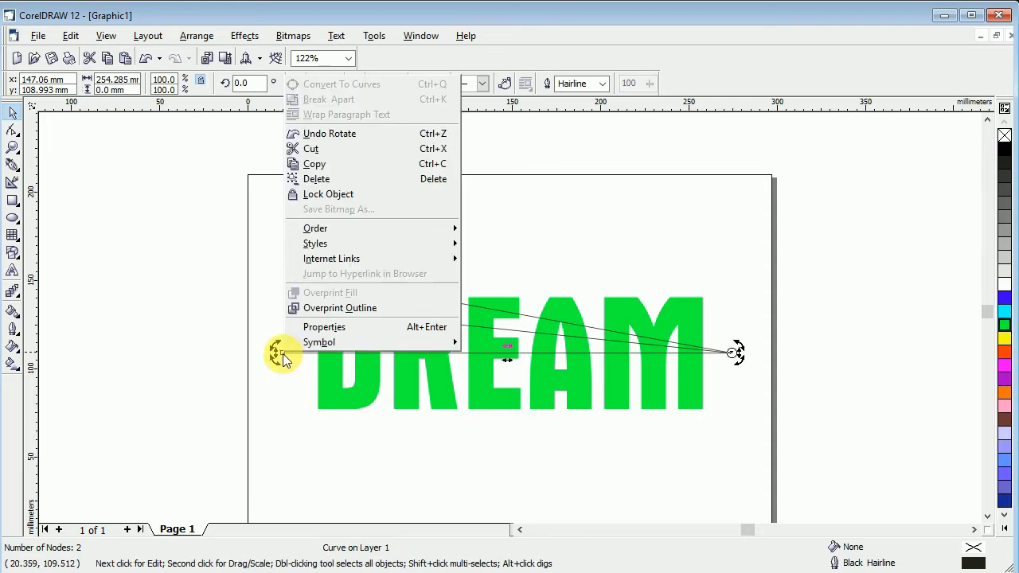
{"action": "left_click", "coordinate": [293, 364]}
{"action": "mouse_move", "coordinate": [288, 358]}
{"action": "left_mouse_down"}
{"action": "mouse_move", "coordinate": [295, 327]}
{"action": "mouse_move", "coordinate": [294, 338]}
{"action": "left_mouse_up"}
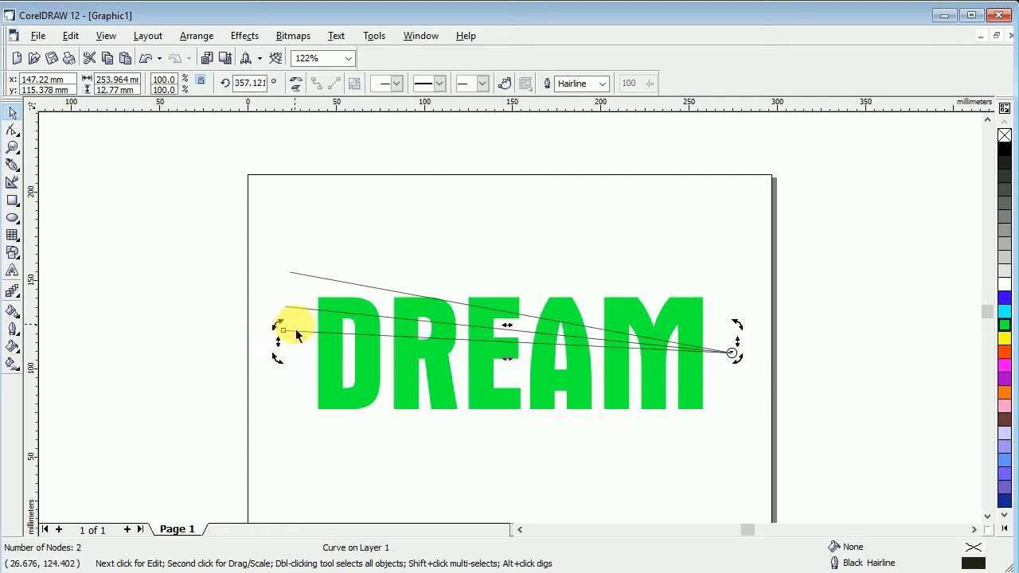
{"action": "key", "text": "ctrl+z"}
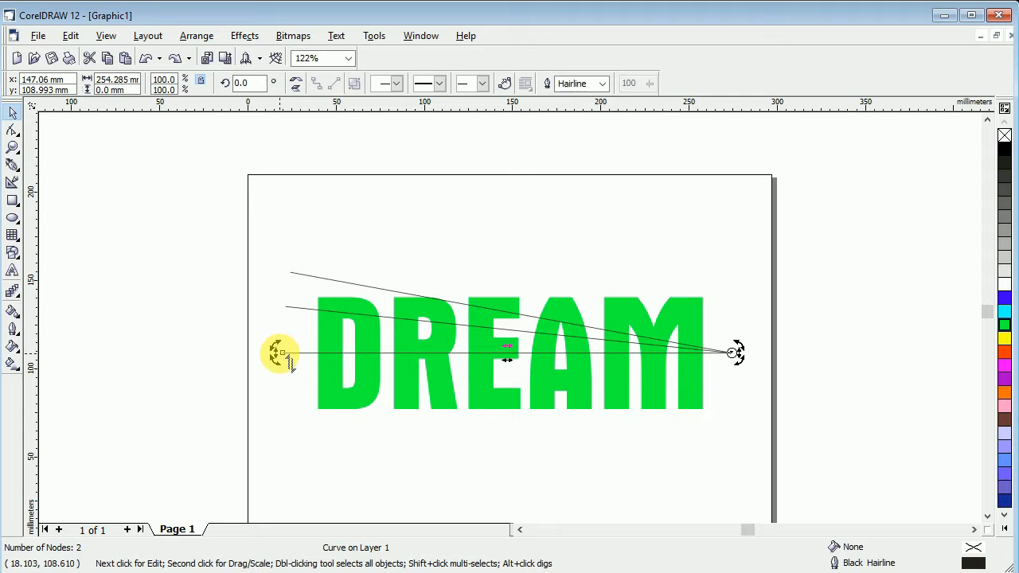
Paste a further copy of the horizontal line and rotate it upward by about 3 degrees around the right end.
{"action": "right_click", "coordinate": [283, 350]}
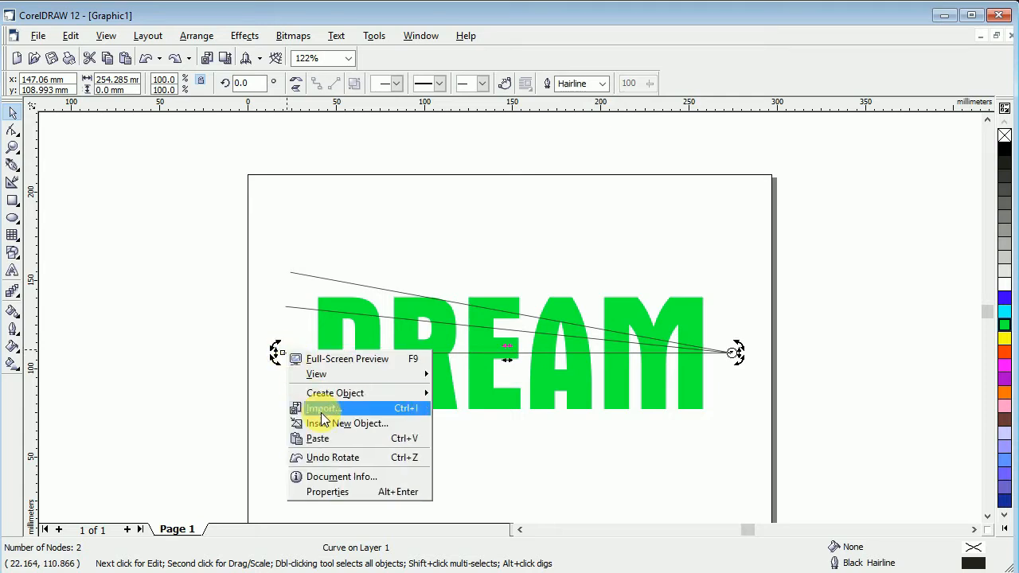
{"action": "left_click", "coordinate": [327, 440]}
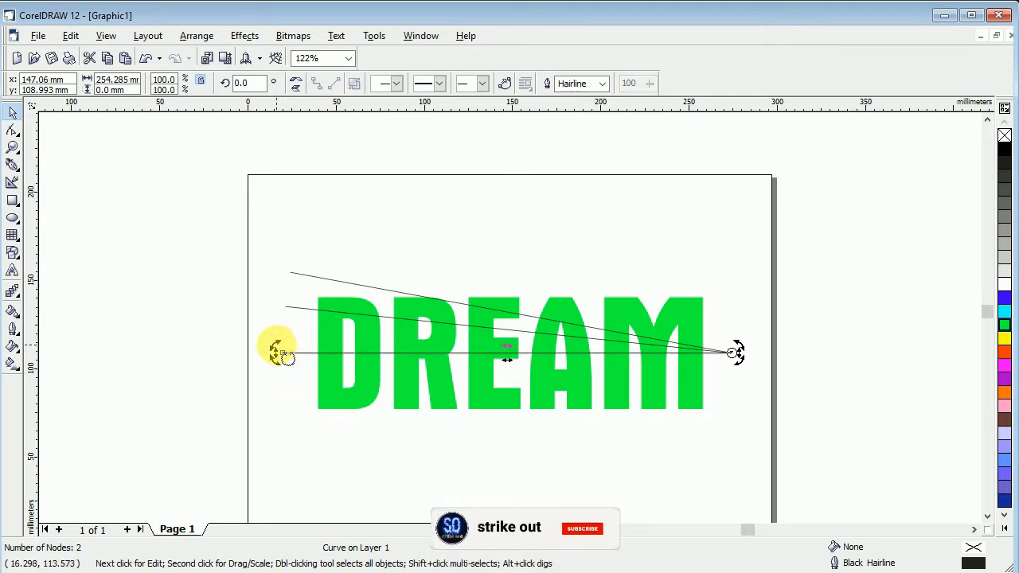
{"action": "left_click_drag", "start_coordinate": [283, 353], "coordinate": [291, 335]}
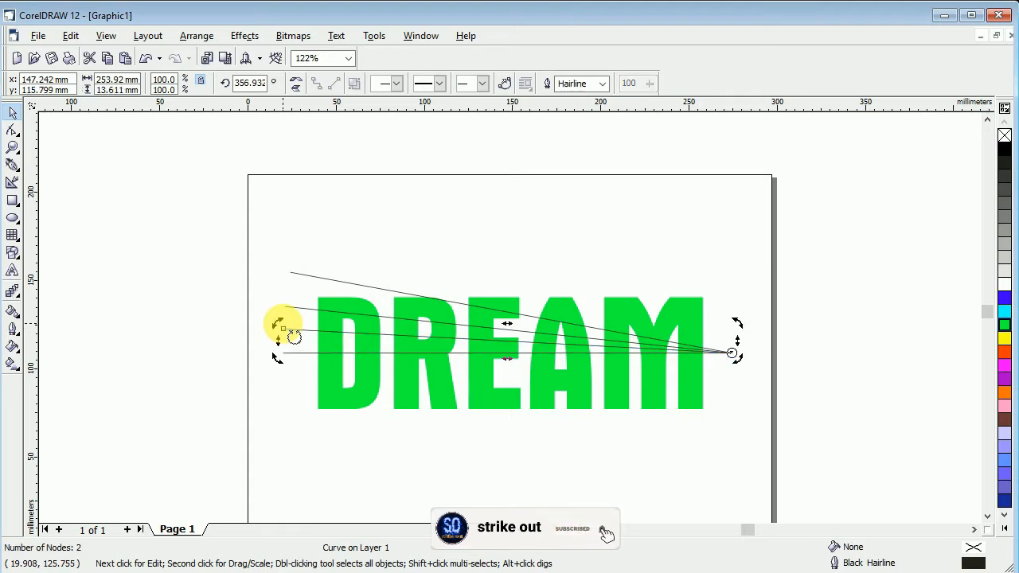
Rotate the three slanted lines further upward around their right end, setting the top one to about 348 degrees and the next to about 352 degrees.
{"action": "left_click", "coordinate": [306, 275]}
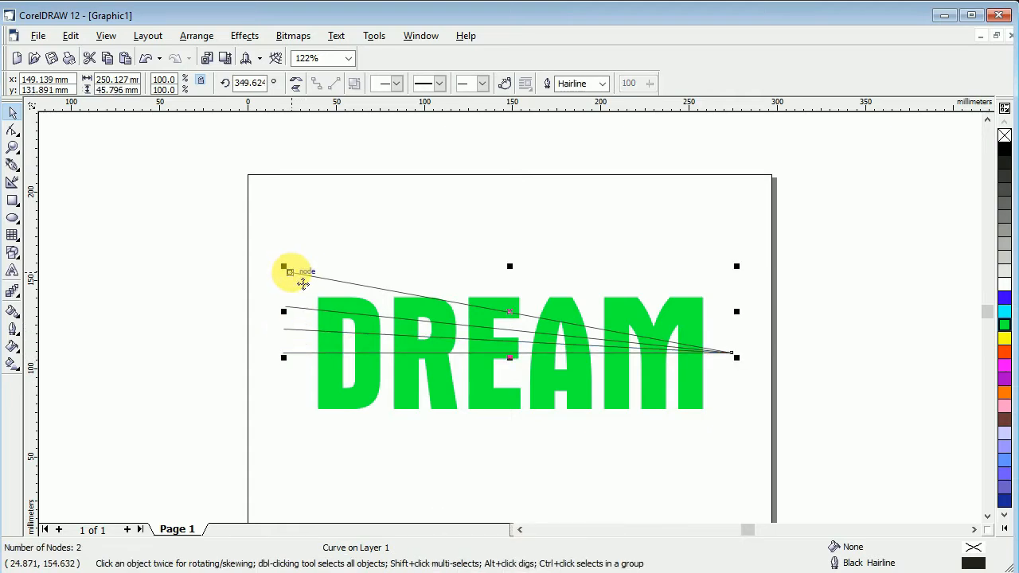
{"action": "left_click", "coordinate": [304, 283]}
{"action": "left_click_drag", "start_coordinate": [295, 280], "coordinate": [290, 257]}
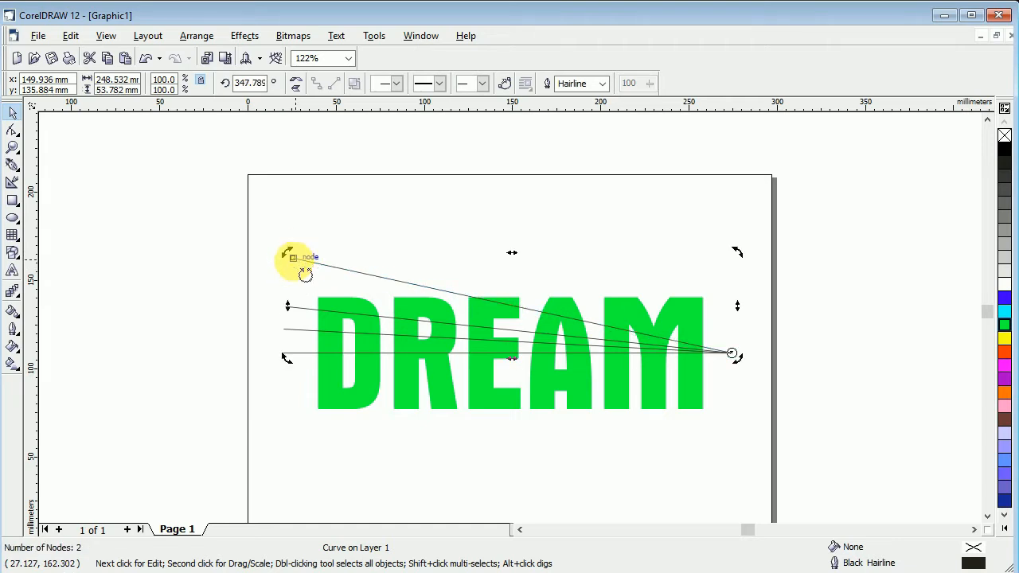
{"action": "left_click", "coordinate": [315, 311]}
{"action": "left_click", "coordinate": [287, 305]}
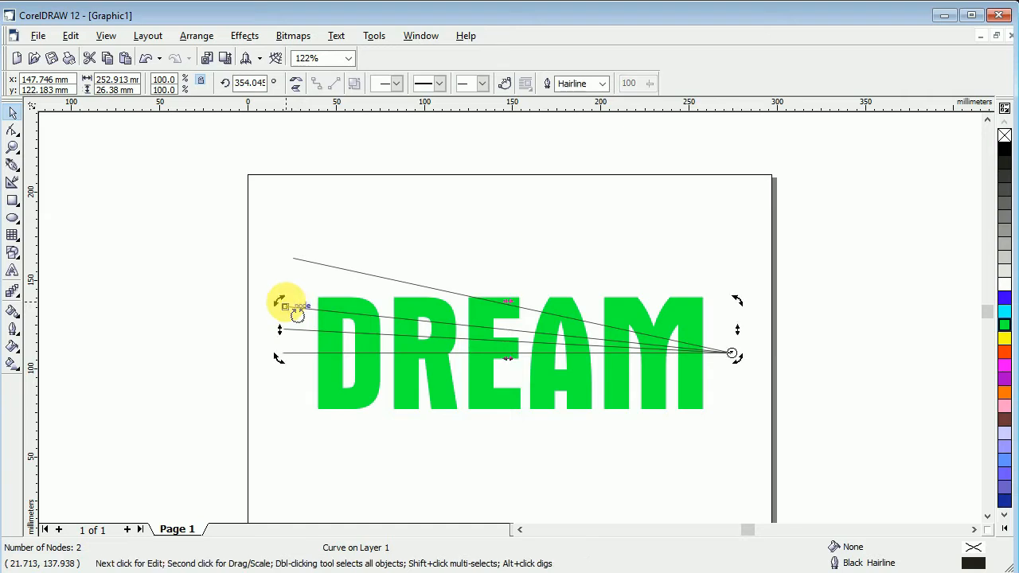
{"action": "left_click_drag", "start_coordinate": [293, 312], "coordinate": [296, 295]}
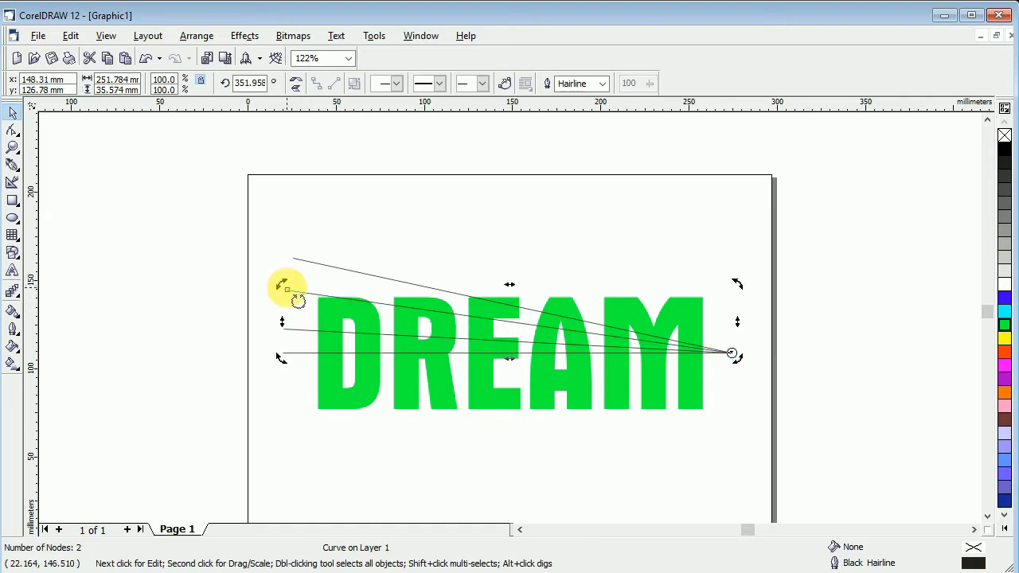
{"action": "left_click", "coordinate": [289, 335]}
{"action": "left_click", "coordinate": [284, 328]}
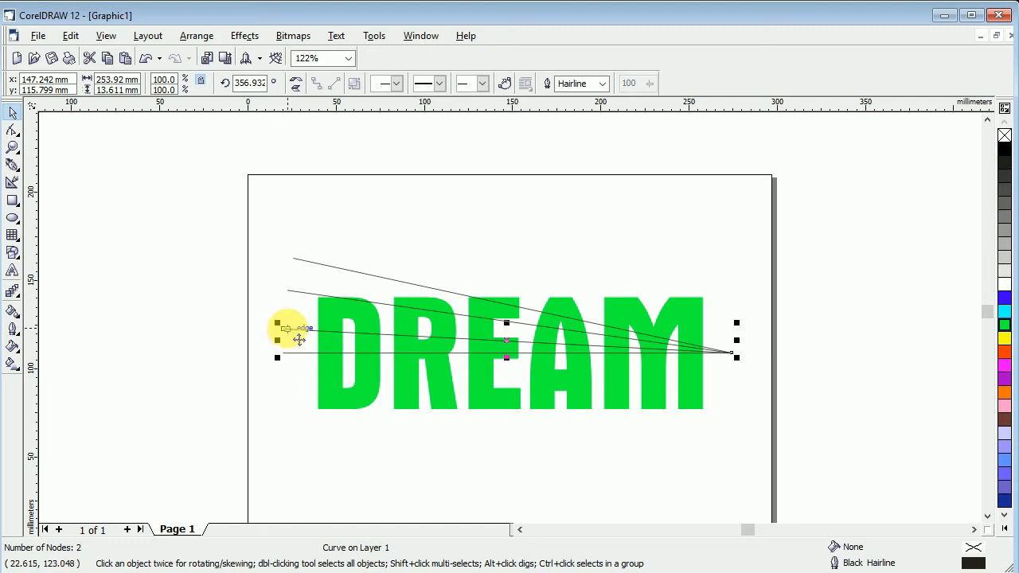
{"action": "left_click", "coordinate": [299, 340]}
{"action": "left_click_drag", "start_coordinate": [280, 324], "coordinate": [280, 309]}
Paste one more copy of the horizontal line and rotate the slanted copies into an evenly spaced fan of five lines.
{"action": "left_click", "coordinate": [288, 353]}
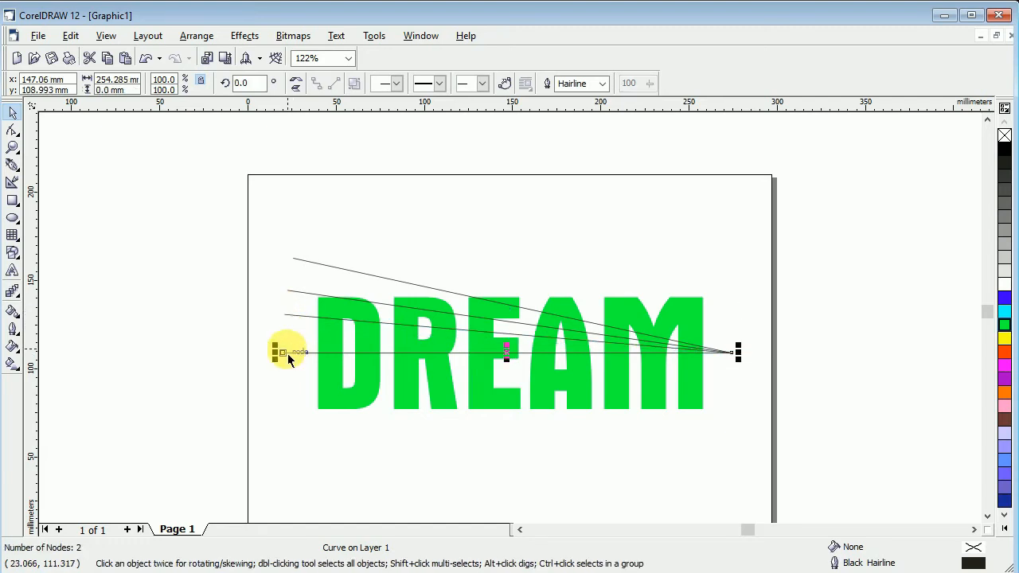
{"action": "left_click", "coordinate": [291, 354]}
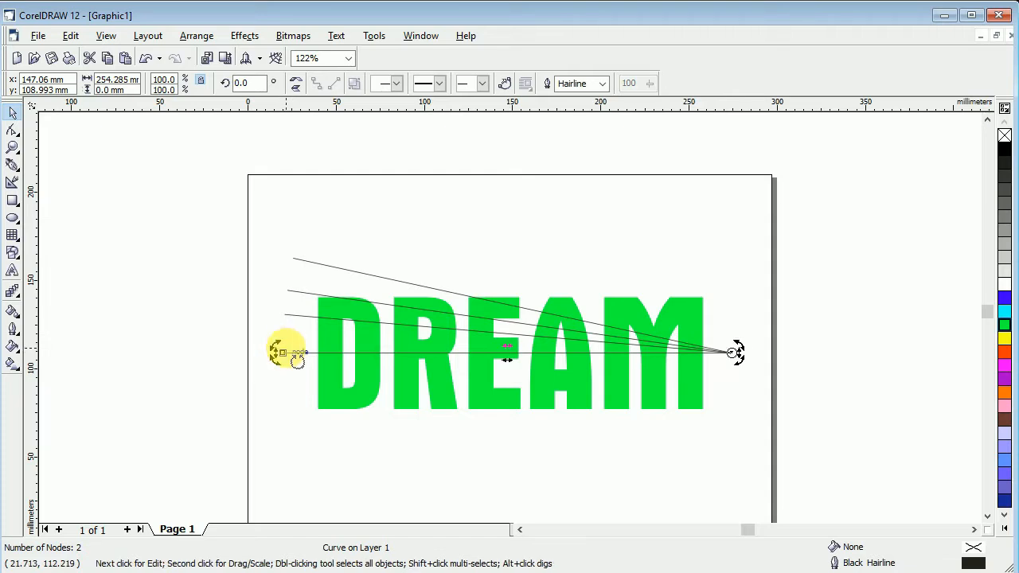
{"action": "right_click", "coordinate": [285, 353]}
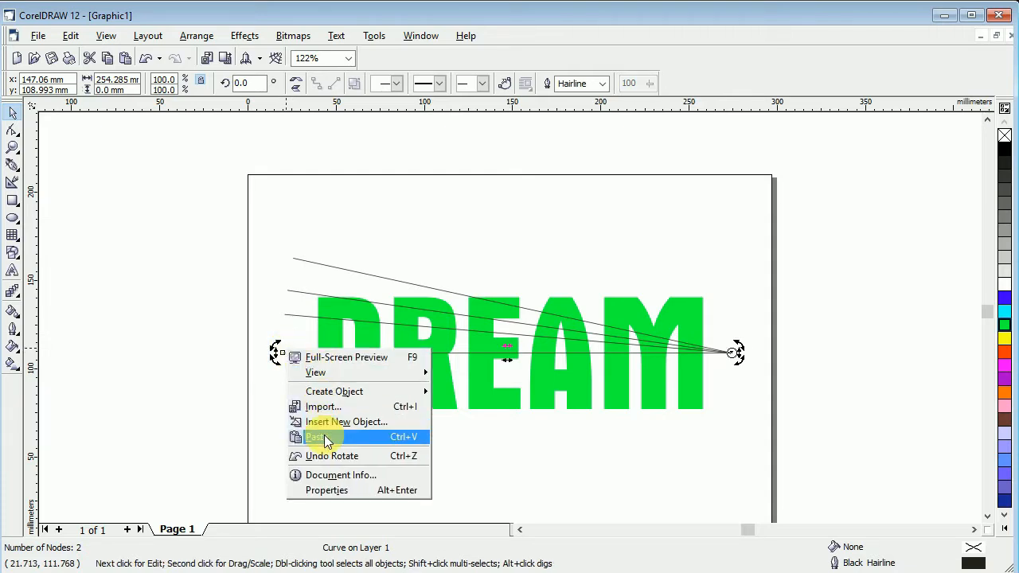
{"action": "key", "text": "Escape"}
{"action": "left_click_drag", "start_coordinate": [277, 349], "coordinate": [325, 253]}
{"action": "left_click", "coordinate": [878, 430]}
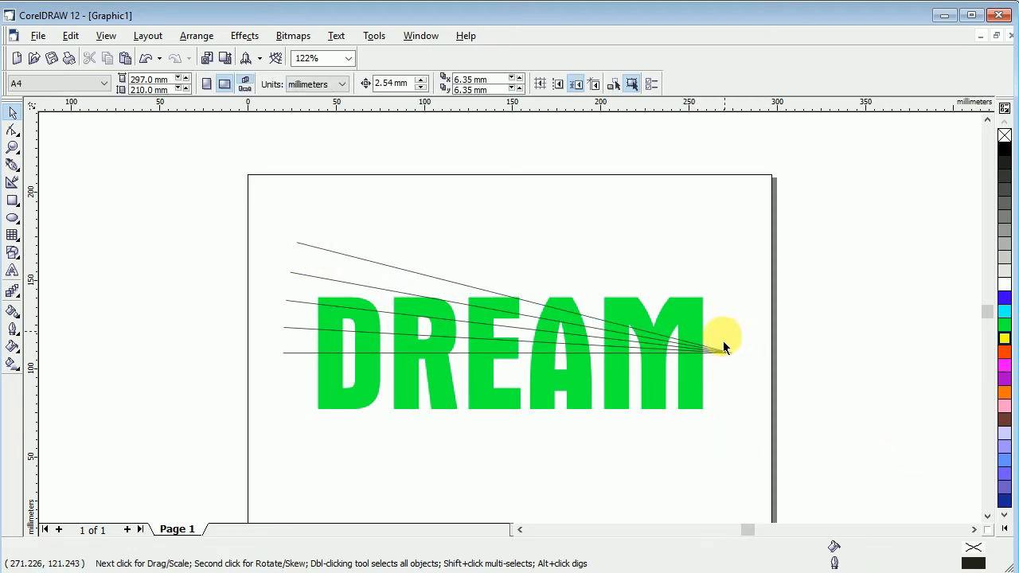
Combine all five fan lines into a single curve and select that curve.
{"action": "left_click_drag", "start_coordinate": [750, 375], "coordinate": [268, 229]}
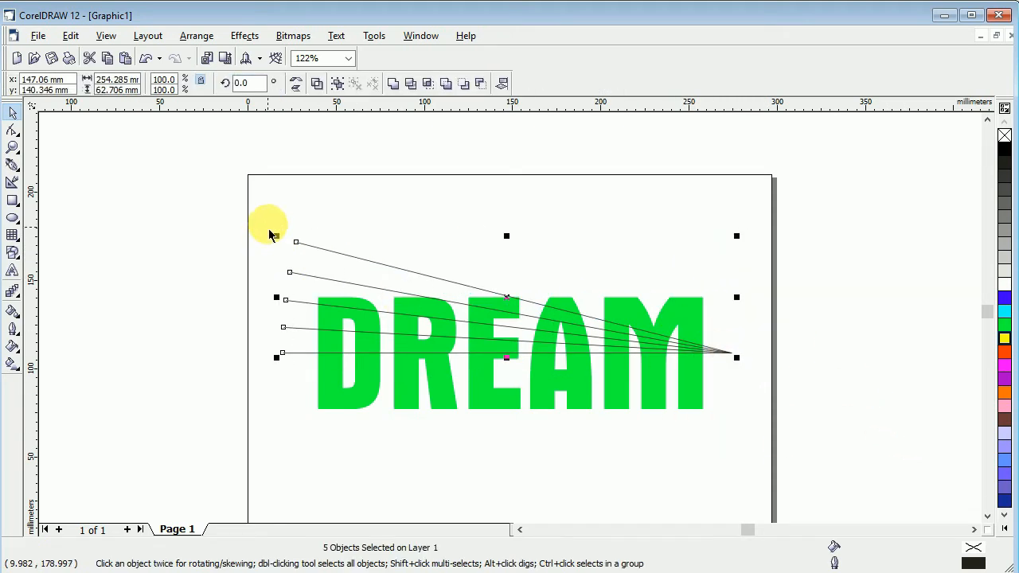
{"action": "left_click", "coordinate": [397, 86]}
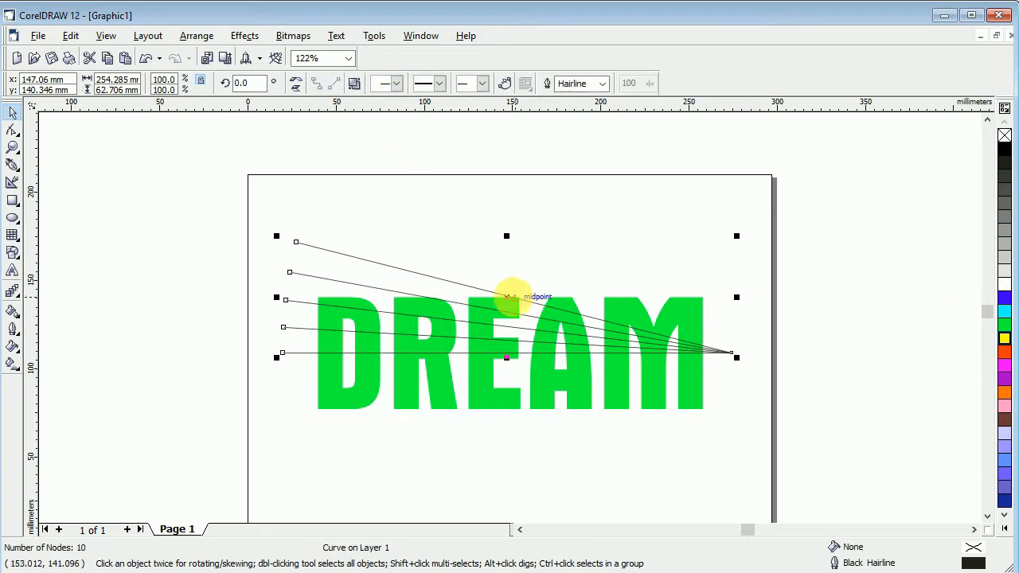
{"action": "left_click", "coordinate": [507, 307]}
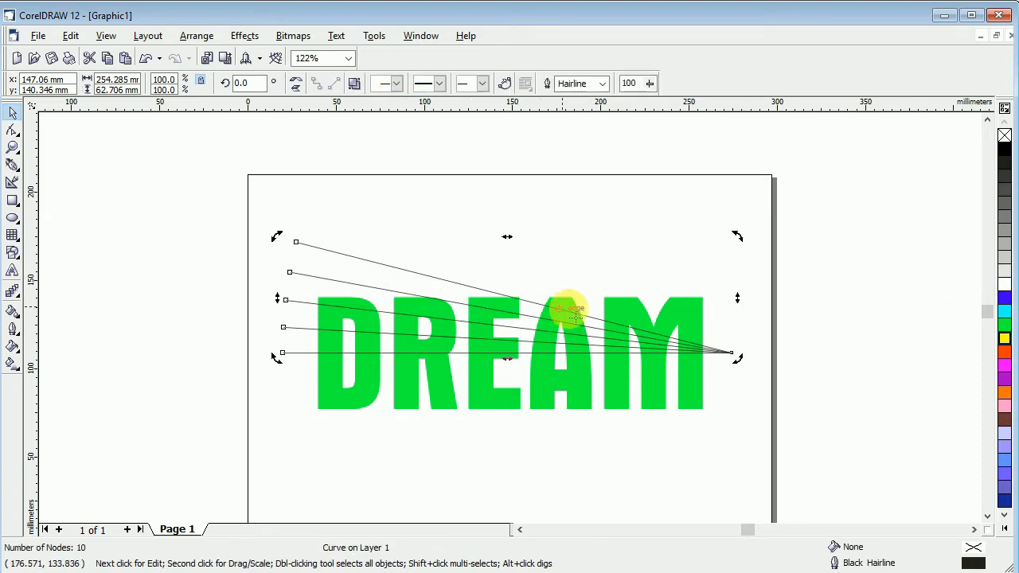
{"action": "left_click", "coordinate": [785, 322]}
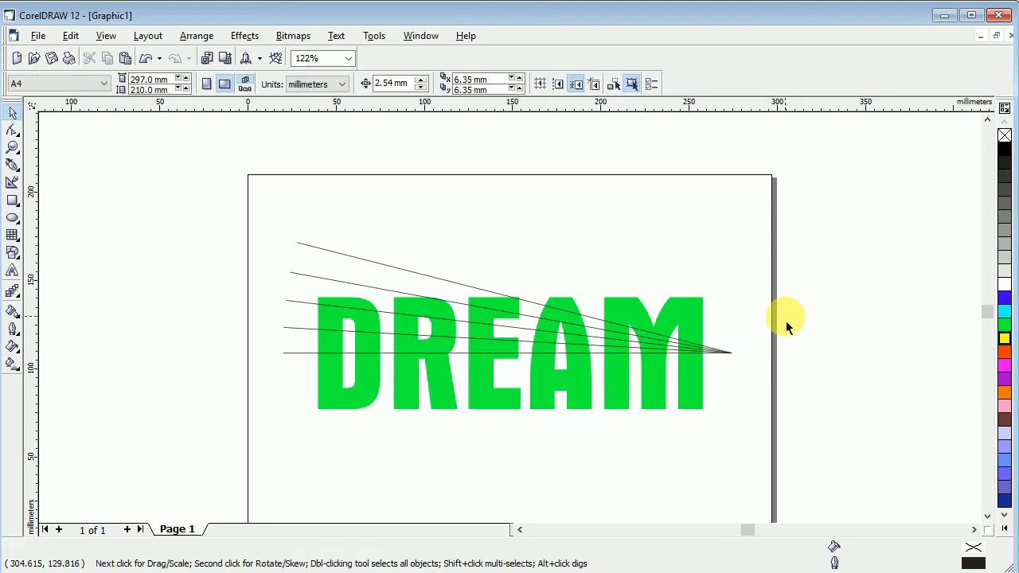
{"action": "left_click", "coordinate": [335, 253]}
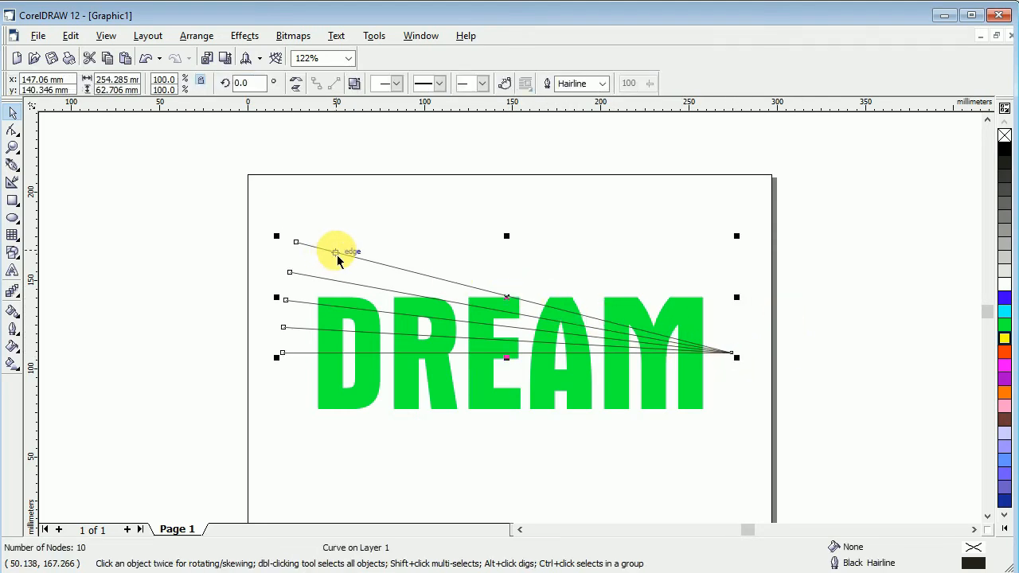
Rotate the combined fan curve about 7 degrees around its convergence point, spreading the lines over the full height of the DREAM text.
{"action": "left_click", "coordinate": [300, 243]}
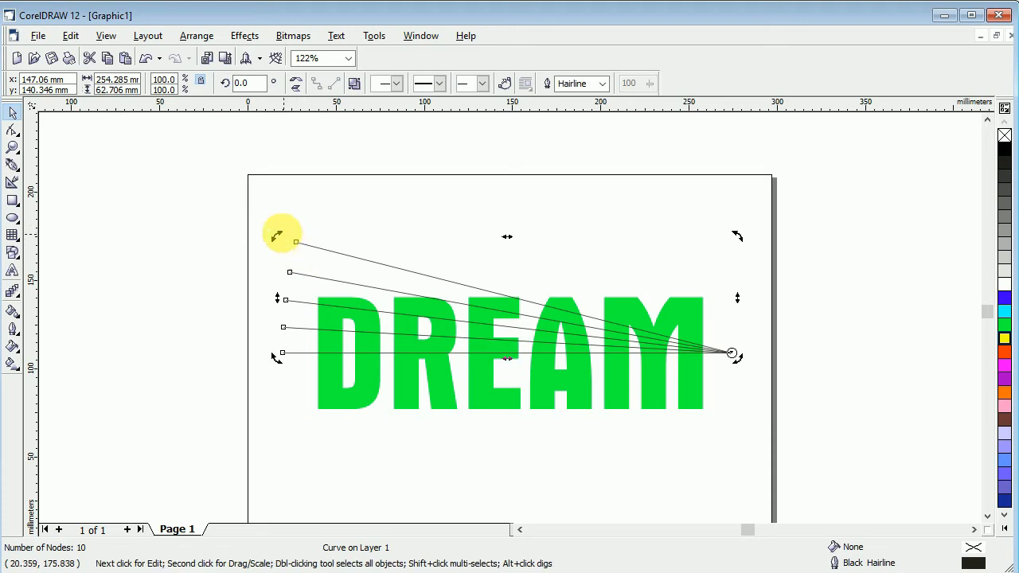
{"action": "left_click_drag", "start_coordinate": [291, 246], "coordinate": [280, 296]}
{"action": "left_click", "coordinate": [586, 287]}
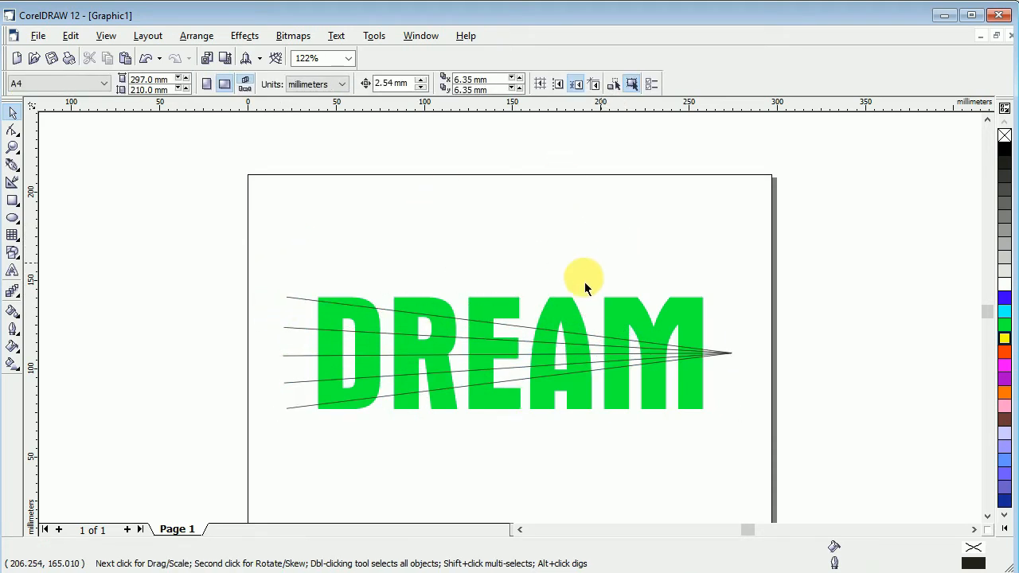
Trim the DREAM text with the fan curve and break the trimmed text apart into separate slices.
{"action": "left_click", "coordinate": [729, 359]}
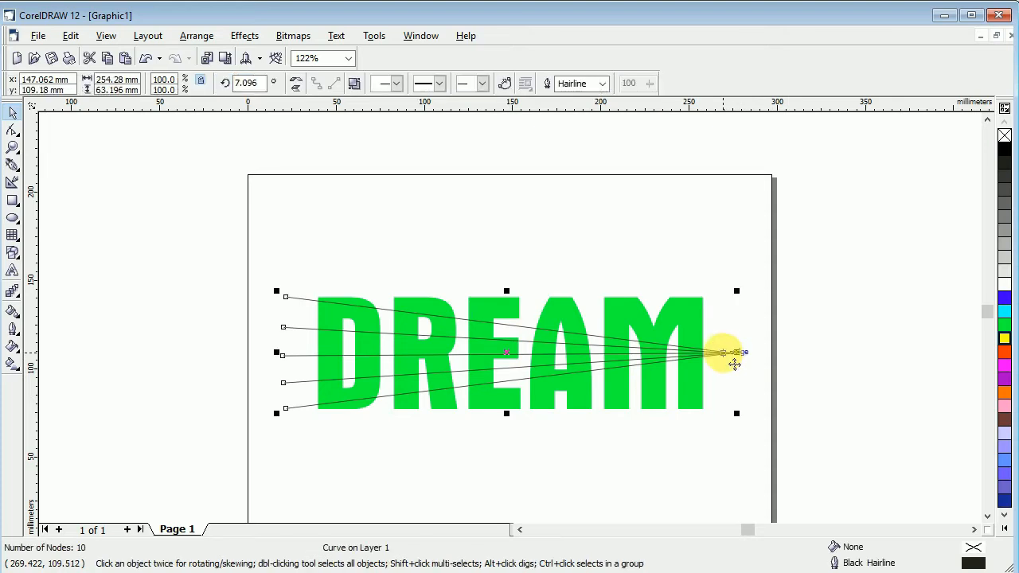
{"action": "left_click", "coordinate": [659, 327], "text": "shift"}
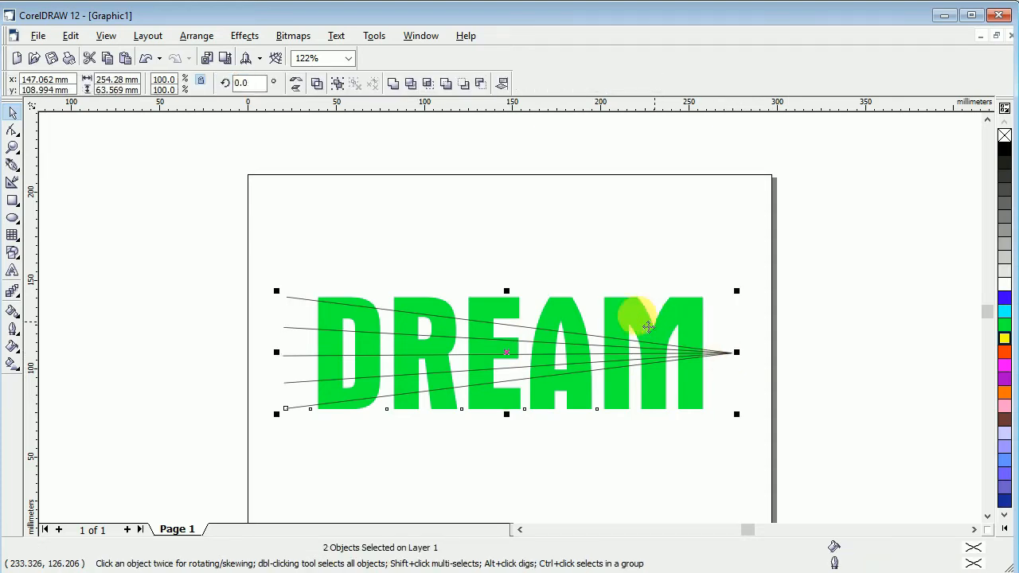
{"action": "left_click", "coordinate": [409, 83]}
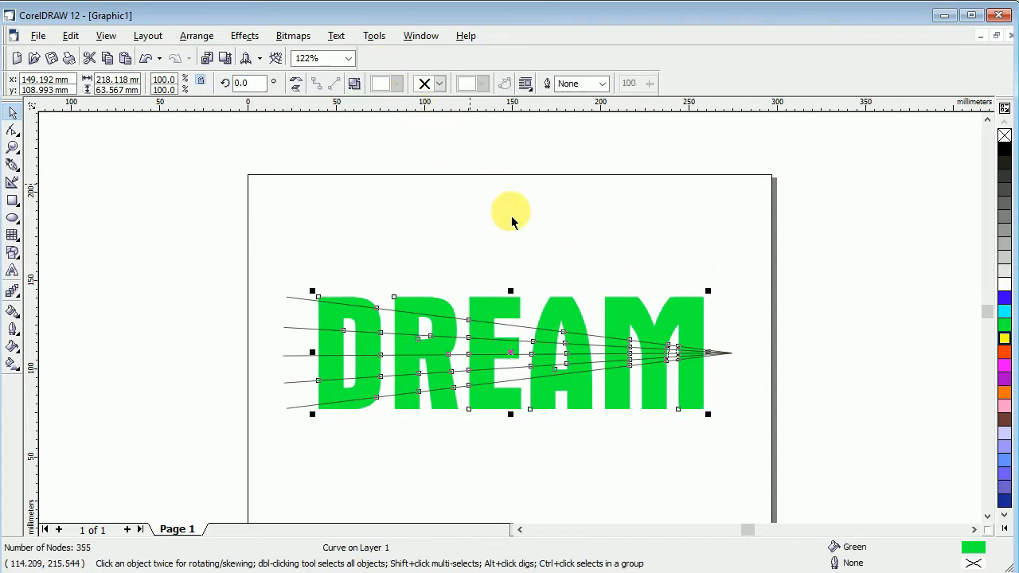
{"action": "right_click", "coordinate": [637, 324]}
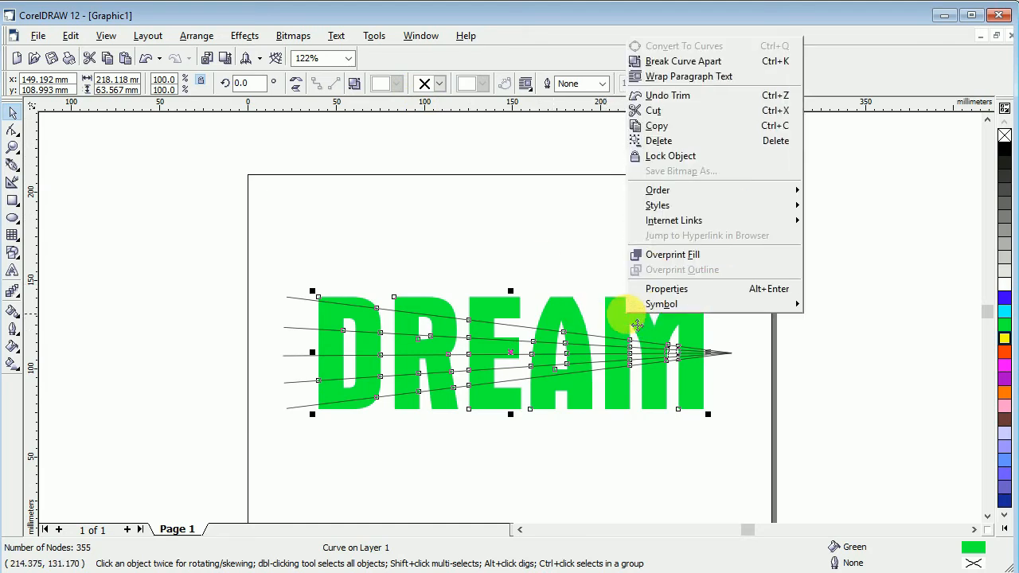
{"action": "left_click", "coordinate": [678, 62]}
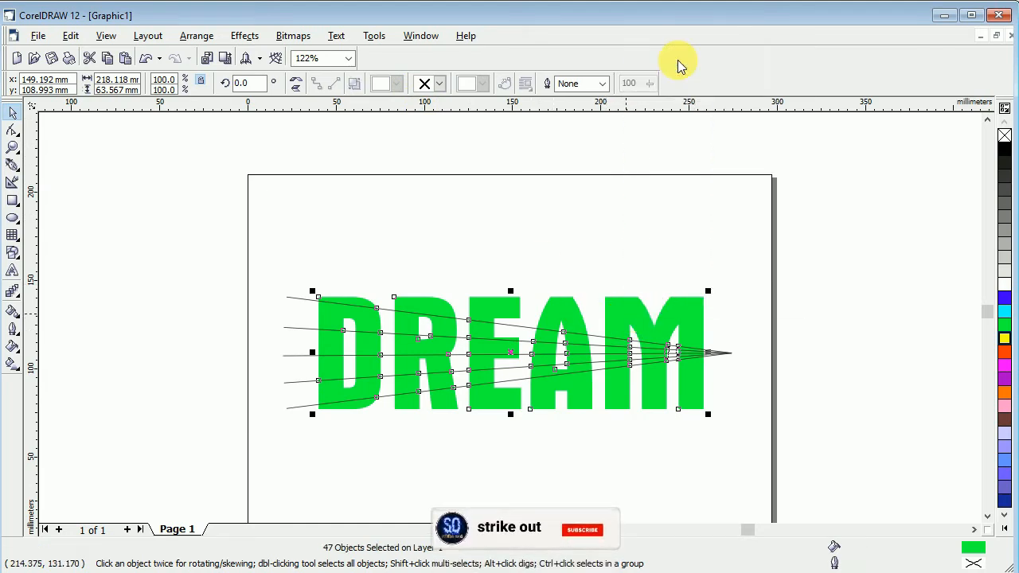
{"action": "left_click", "coordinate": [761, 295]}
Group the top slices of all five letters and fill the group with cyan.
{"action": "left_click", "coordinate": [691, 323]}
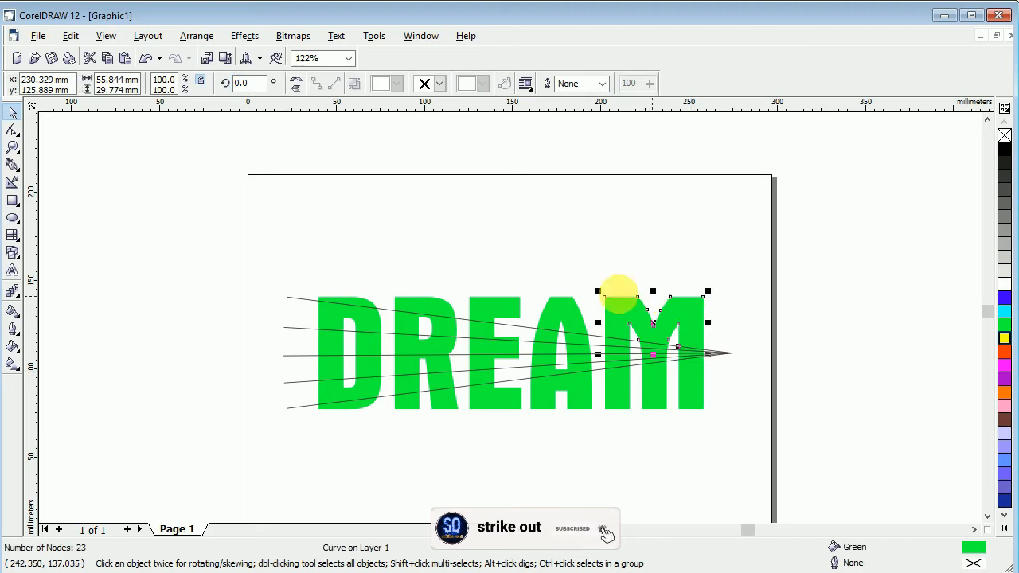
{"action": "left_click", "coordinate": [567, 311]}
{"action": "left_click", "coordinate": [491, 297], "text": "shift"}
{"action": "left_click", "coordinate": [495, 317], "text": "shift"}
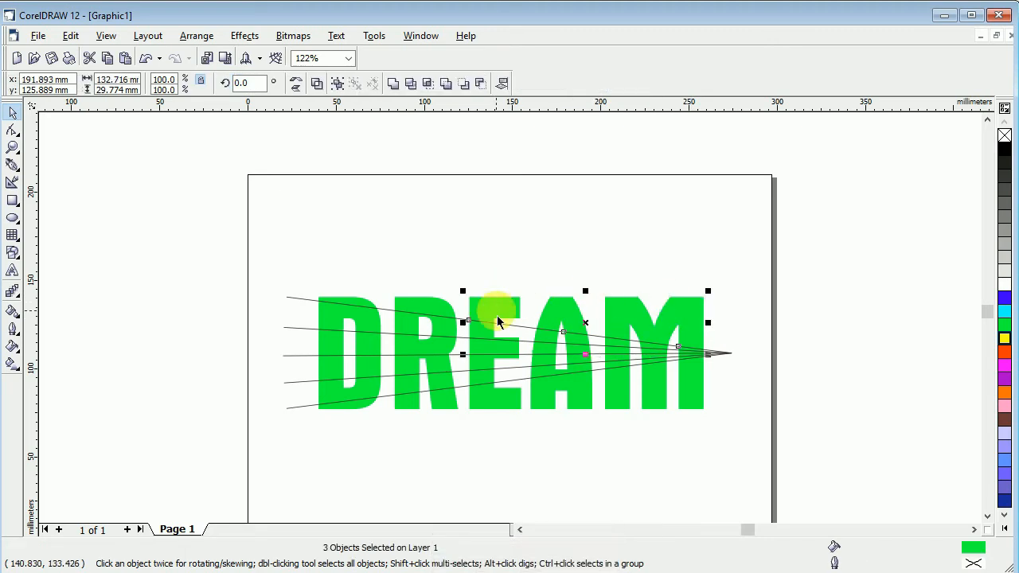
{"action": "left_click", "coordinate": [421, 312], "text": "shift"}
{"action": "left_click", "coordinate": [368, 312], "text": "shift"}
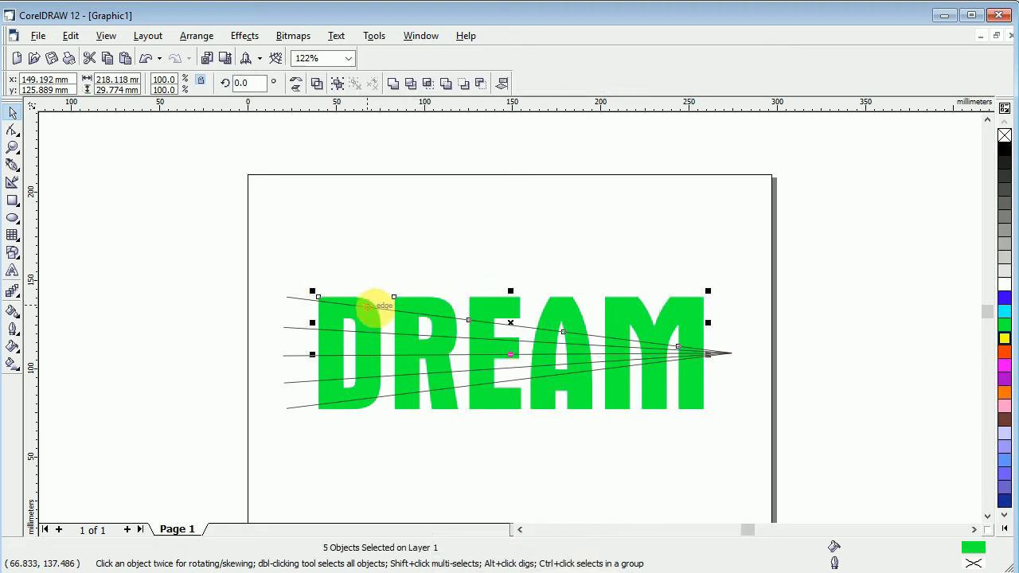
{"action": "right_click", "coordinate": [474, 310]}
{"action": "left_click", "coordinate": [525, 350]}
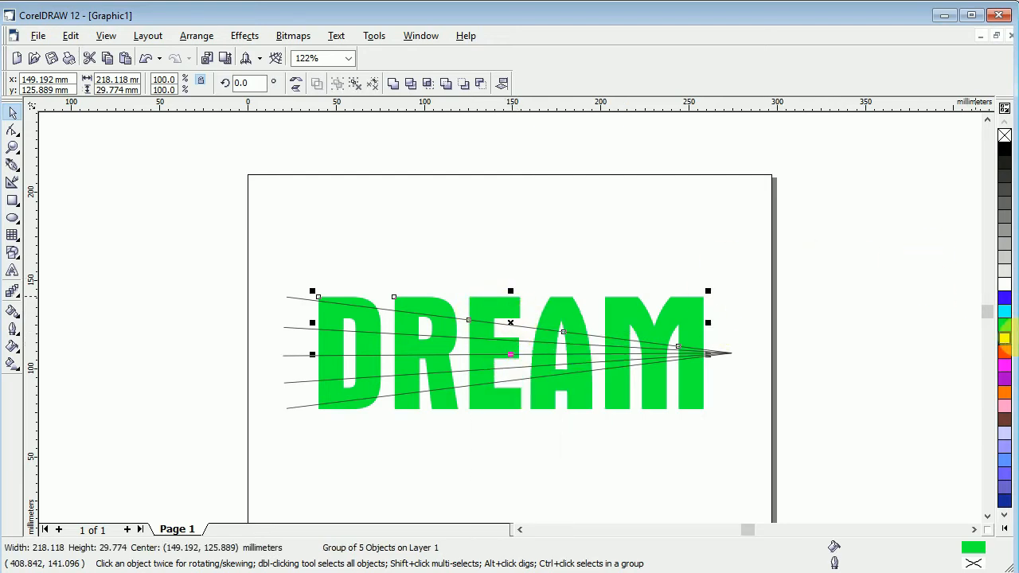
{"action": "left_click", "coordinate": [1004, 312]}
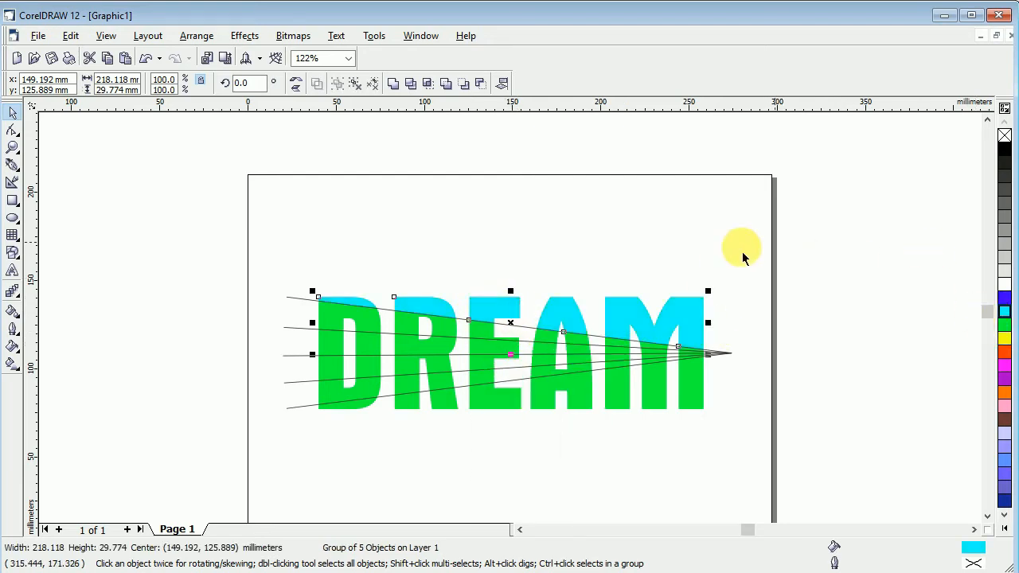
{"action": "left_click", "coordinate": [780, 347]}
{"action": "left_click", "coordinate": [367, 317]}
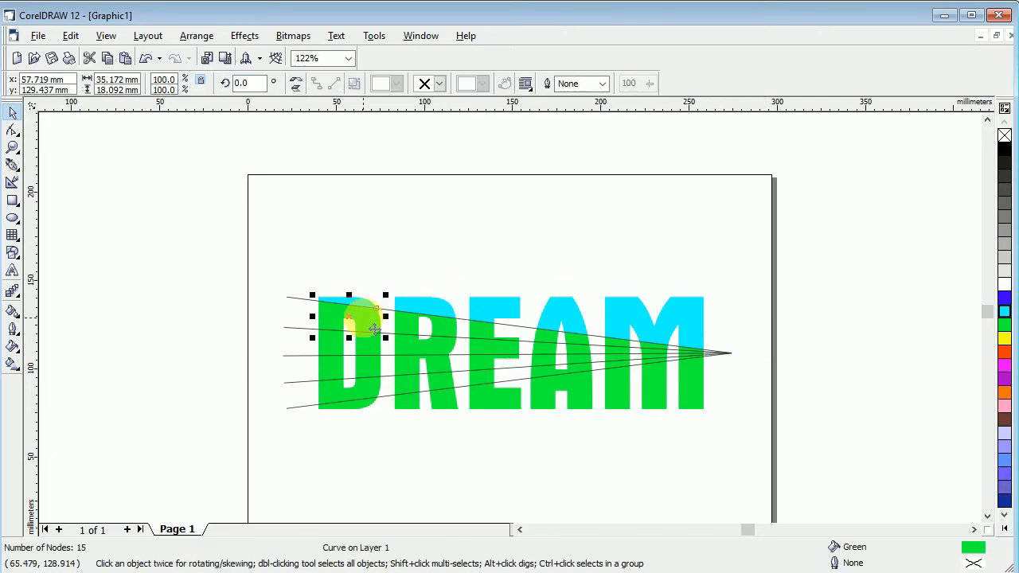
{"action": "left_click", "coordinate": [446, 337], "text": "shift"}
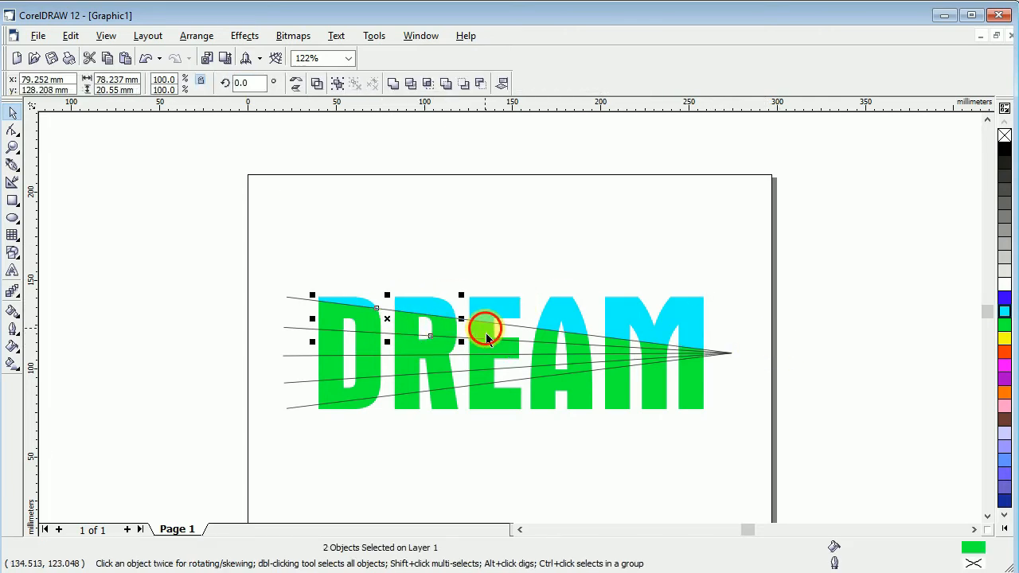
{"action": "left_click", "coordinate": [568, 343], "text": "shift"}
{"action": "left_click", "coordinate": [566, 348], "text": "shift"}
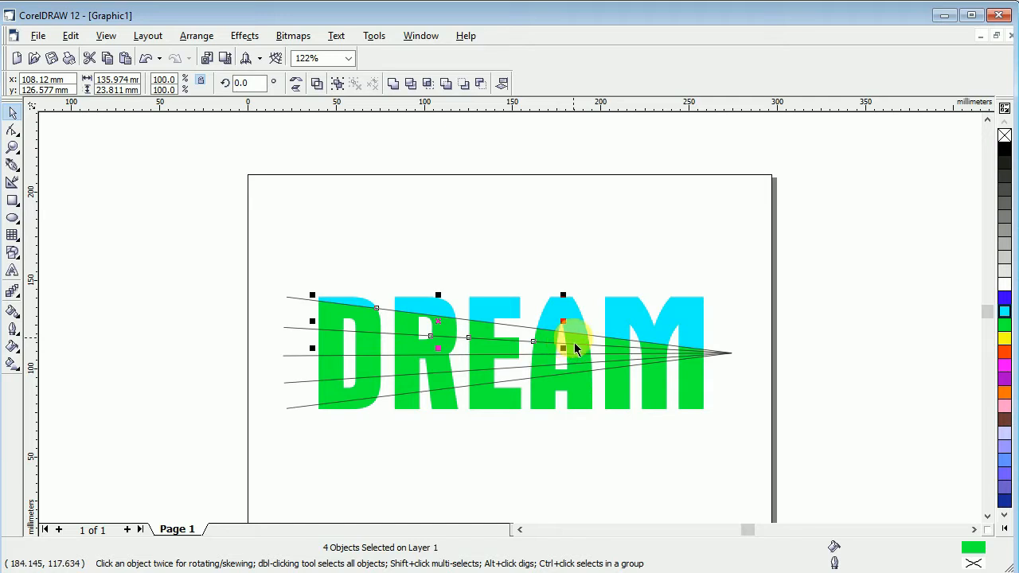
{"action": "left_click", "coordinate": [612, 346], "text": "shift"}
{"action": "left_click", "coordinate": [614, 346], "text": "shift"}
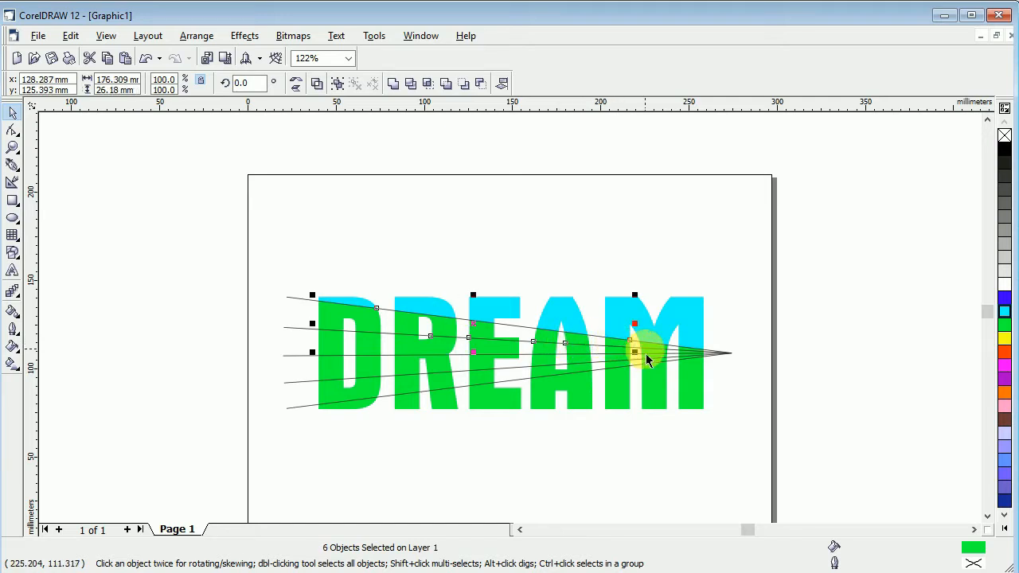
{"action": "left_click", "coordinate": [645, 350], "text": "shift"}
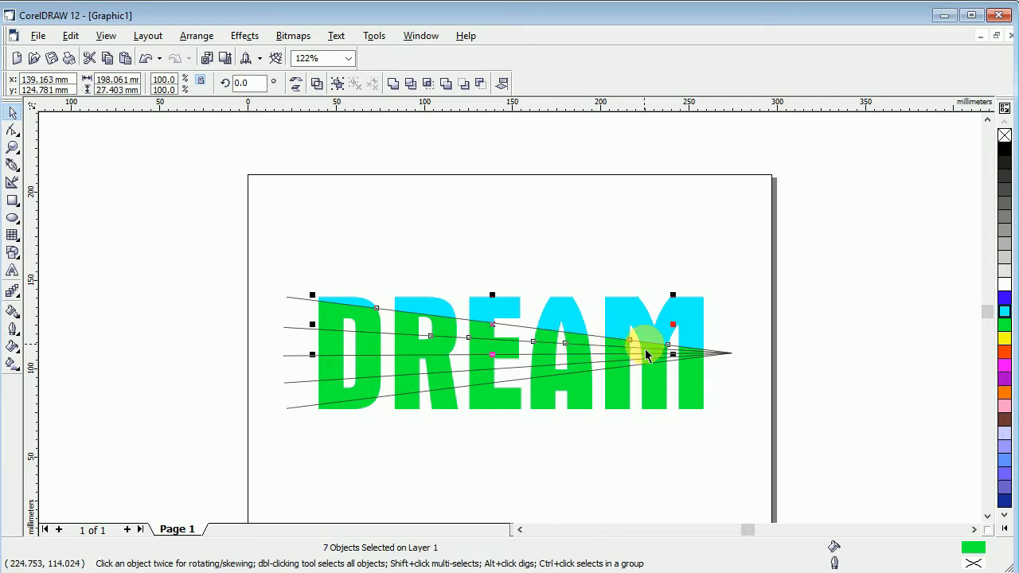
{"action": "left_click", "coordinate": [687, 358], "text": "shift"}
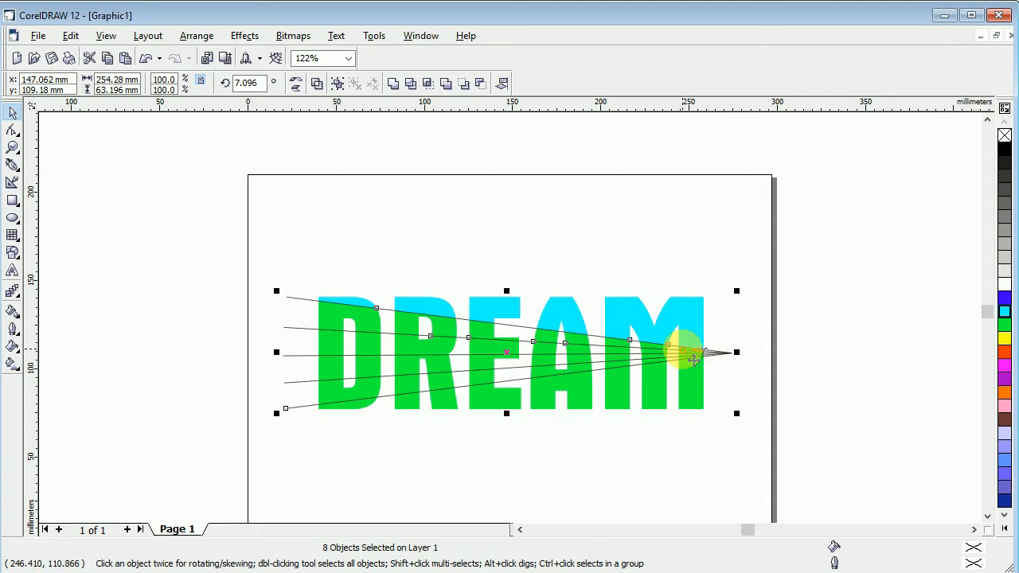
{"action": "left_click_drag", "start_coordinate": [693, 362], "coordinate": [704, 292]}
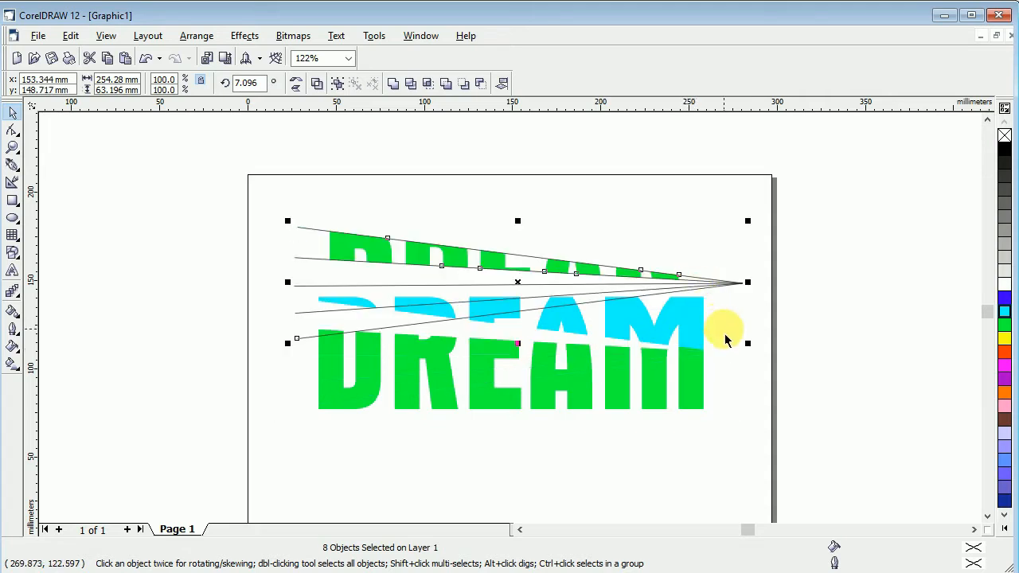
{"action": "key", "text": "ctrl+z"}
{"action": "key", "text": "z"}
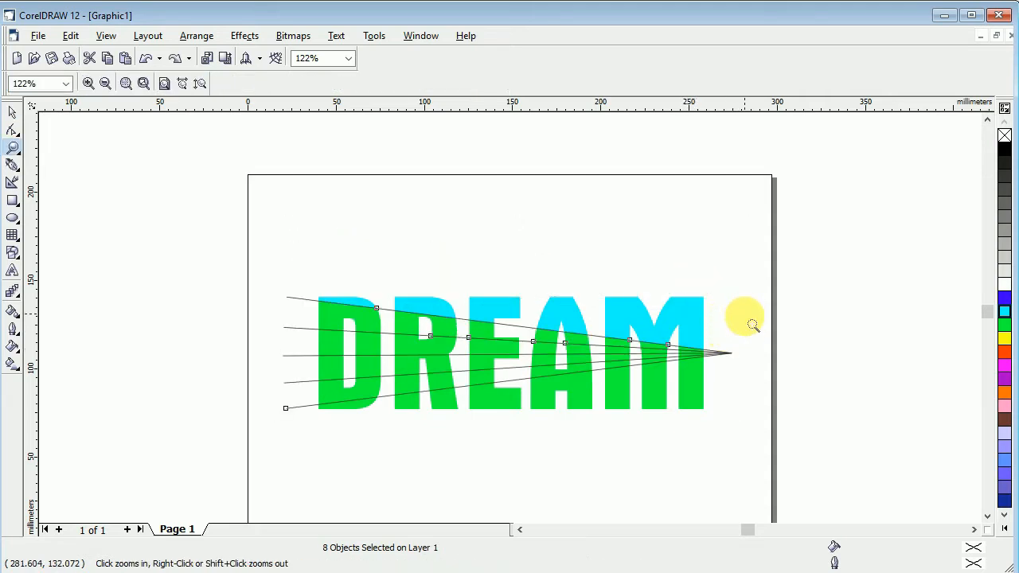
{"action": "left_click_drag", "start_coordinate": [637, 323], "coordinate": [721, 367]}
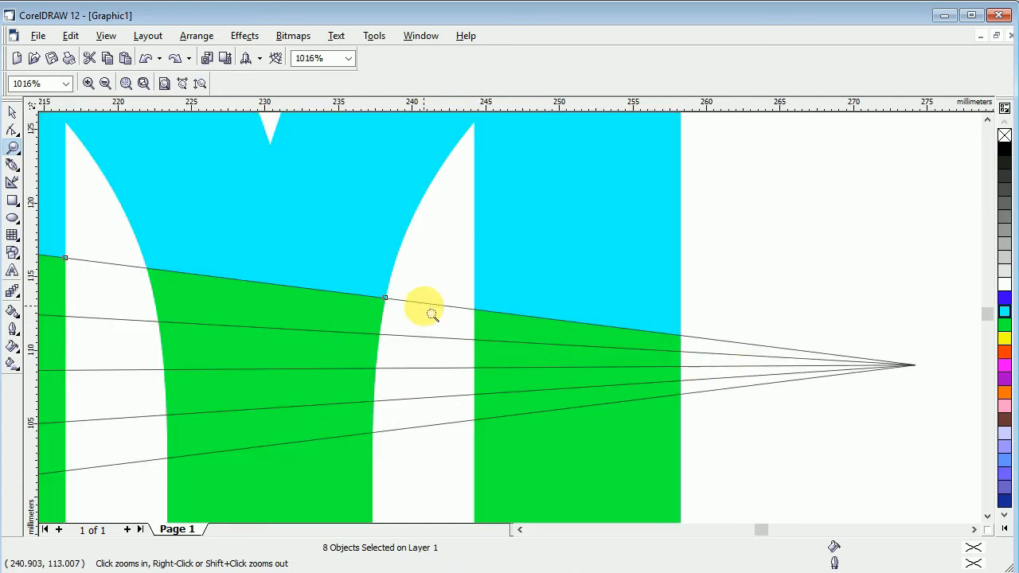
{"action": "key", "text": "ctrl+z"}
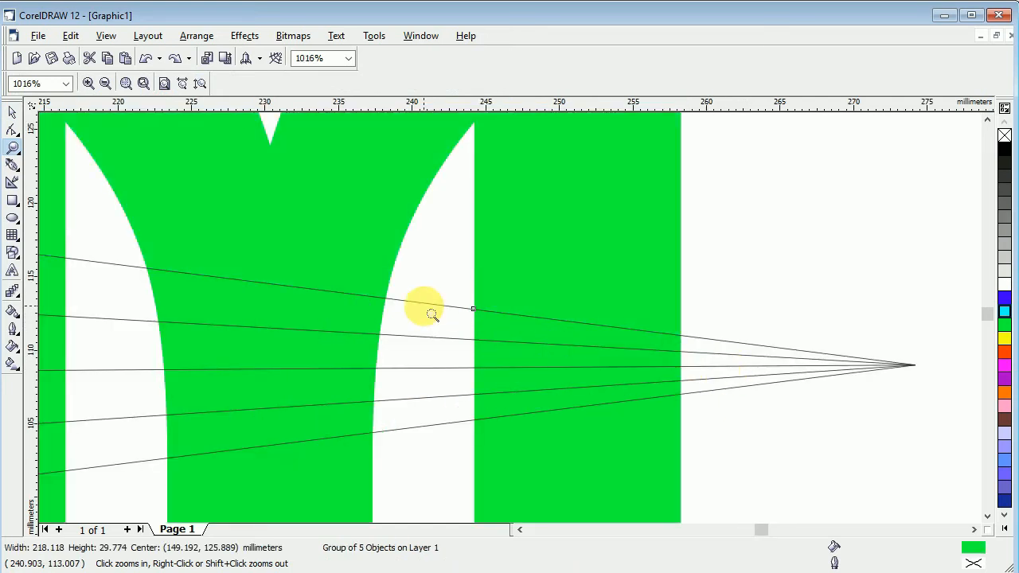
{"action": "key", "text": "ctrl+shift+z"}
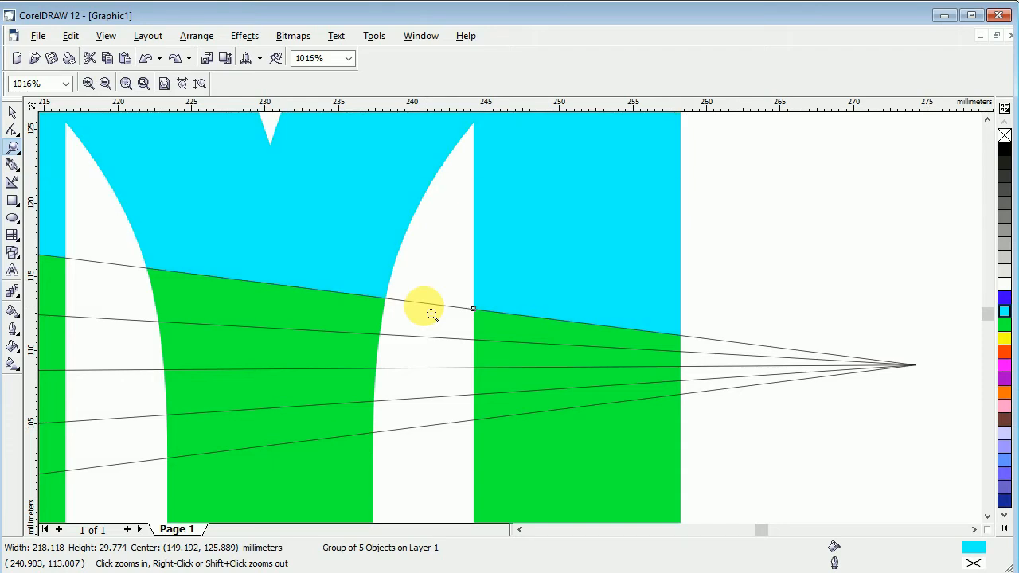
Select all slices of the second band across D, R, E, A and M, including the thin one on the last leg of the M.
{"action": "left_click", "coordinate": [102, 84]}
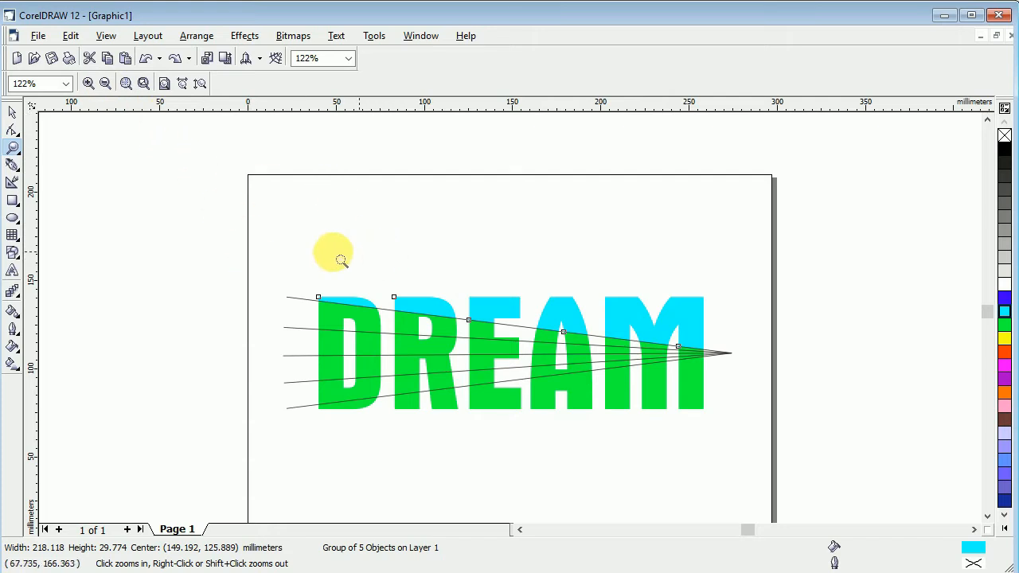
{"action": "left_click_drag", "start_coordinate": [256, 252], "coordinate": [775, 506]}
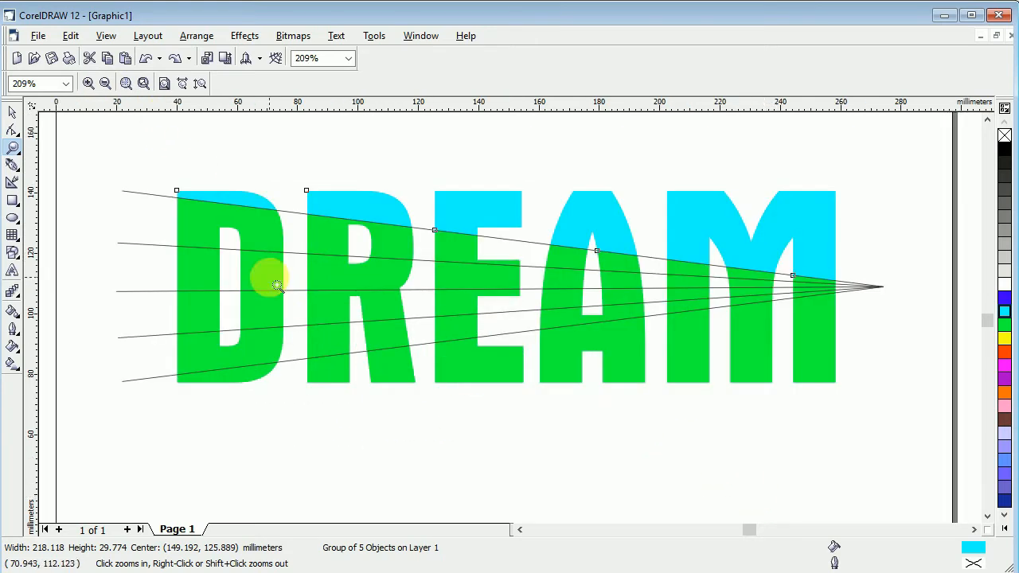
{"action": "left_click", "coordinate": [13, 112]}
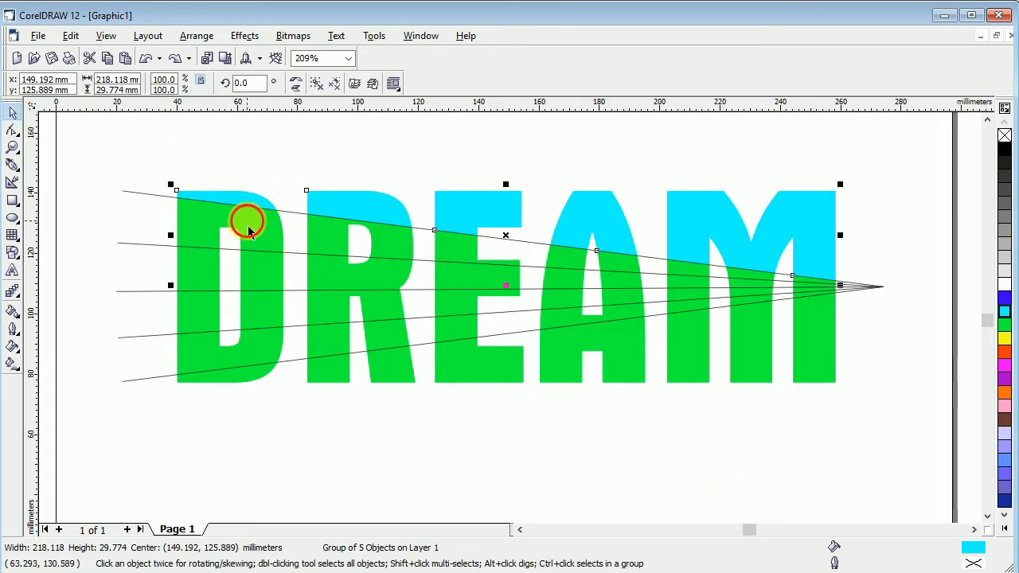
{"action": "left_click", "coordinate": [246, 219], "text": "ctrl"}
{"action": "left_click", "coordinate": [325, 227], "text": "ctrl+shift"}
{"action": "left_click", "coordinate": [458, 258], "text": "ctrl+shift"}
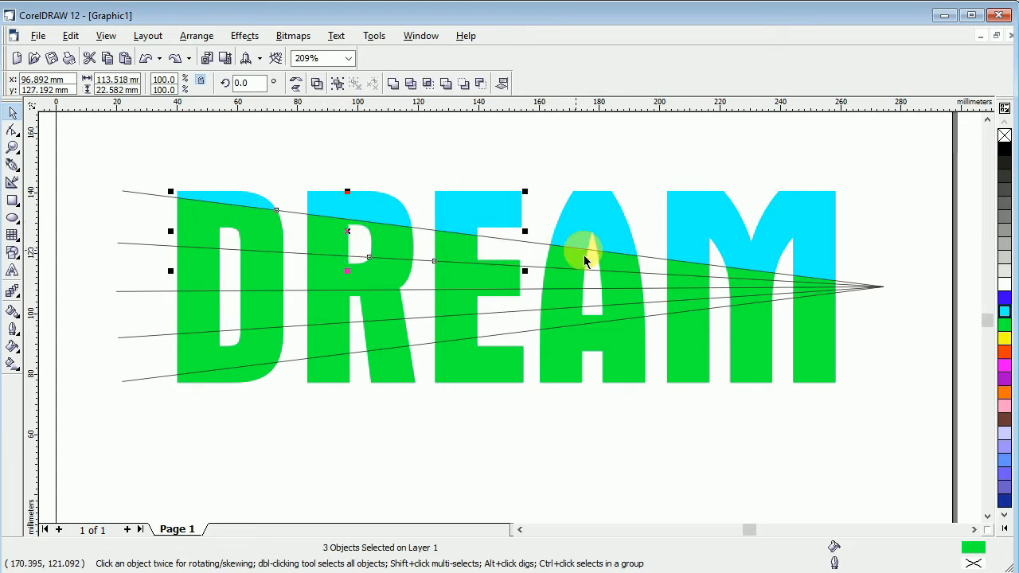
{"action": "left_click", "coordinate": [593, 266], "text": "ctrl+shift"}
{"action": "left_click", "coordinate": [609, 273], "text": "ctrl+shift"}
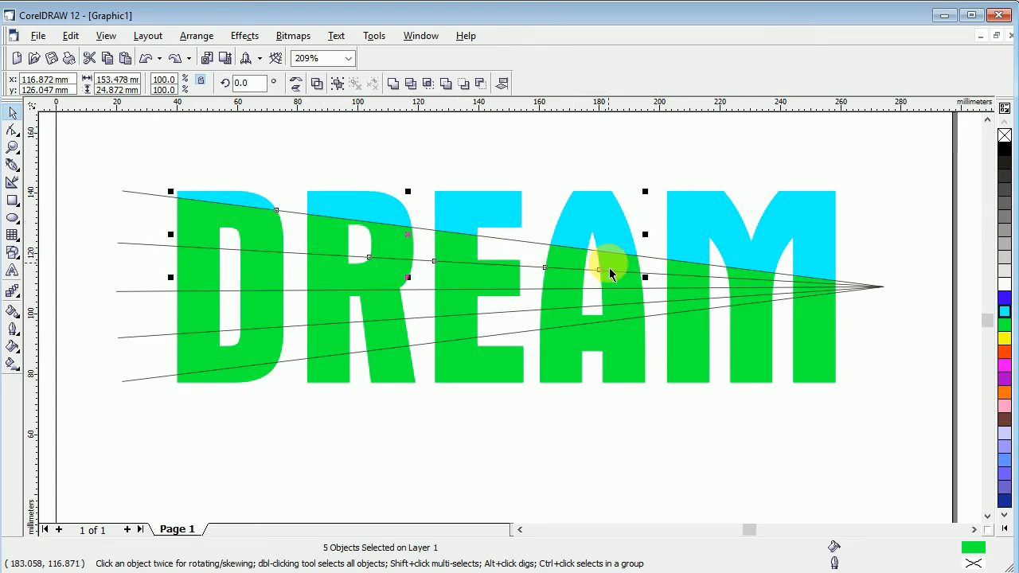
{"action": "left_click", "coordinate": [680, 271], "text": "ctrl+shift"}
{"action": "left_click", "coordinate": [733, 277], "text": "ctrl+shift"}
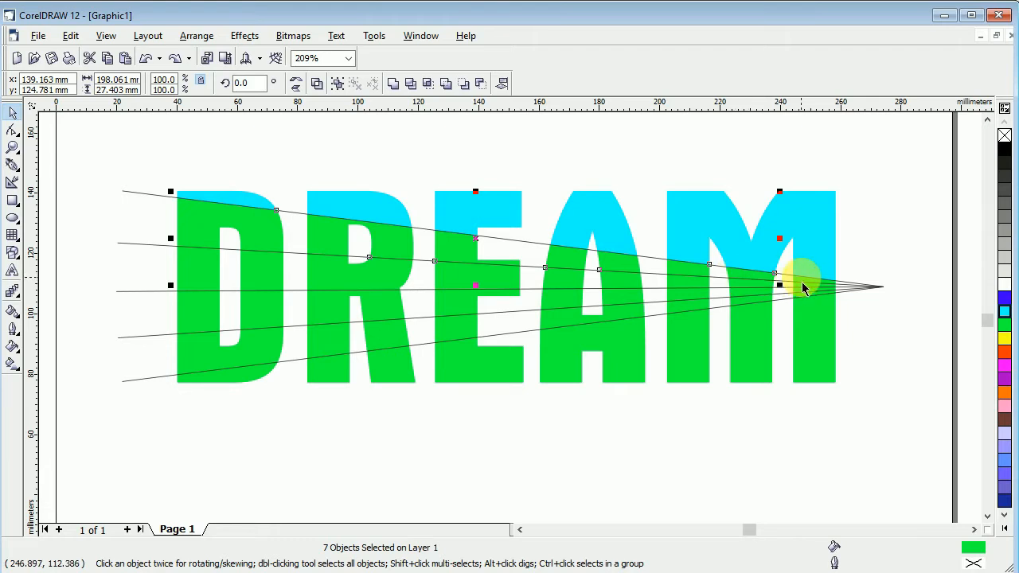
{"action": "key", "text": "z"}
{"action": "left_click_drag", "start_coordinate": [775, 244], "coordinate": [870, 342]}
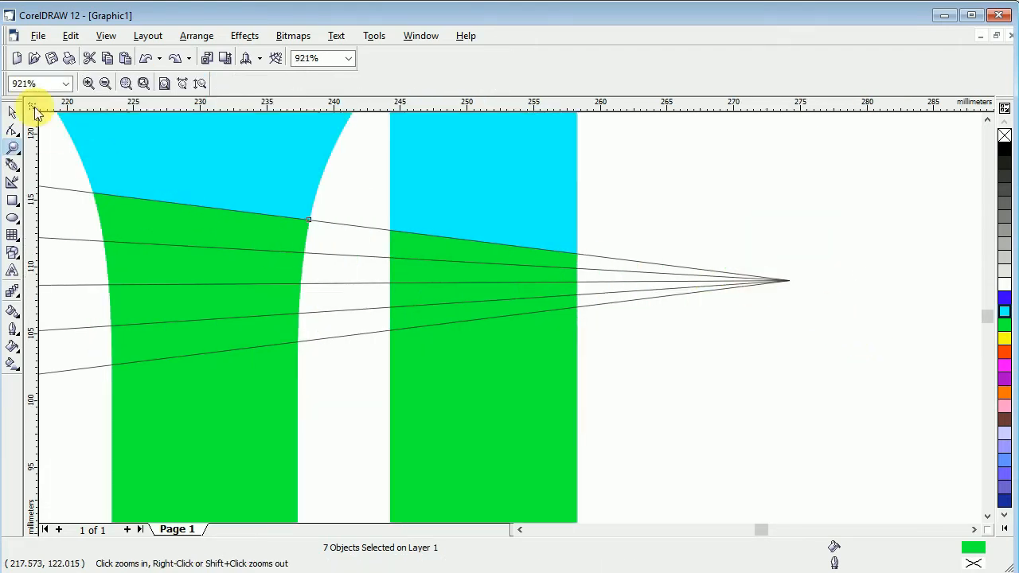
{"action": "left_click", "coordinate": [12, 119]}
{"action": "left_click", "coordinate": [428, 244], "text": "shift"}
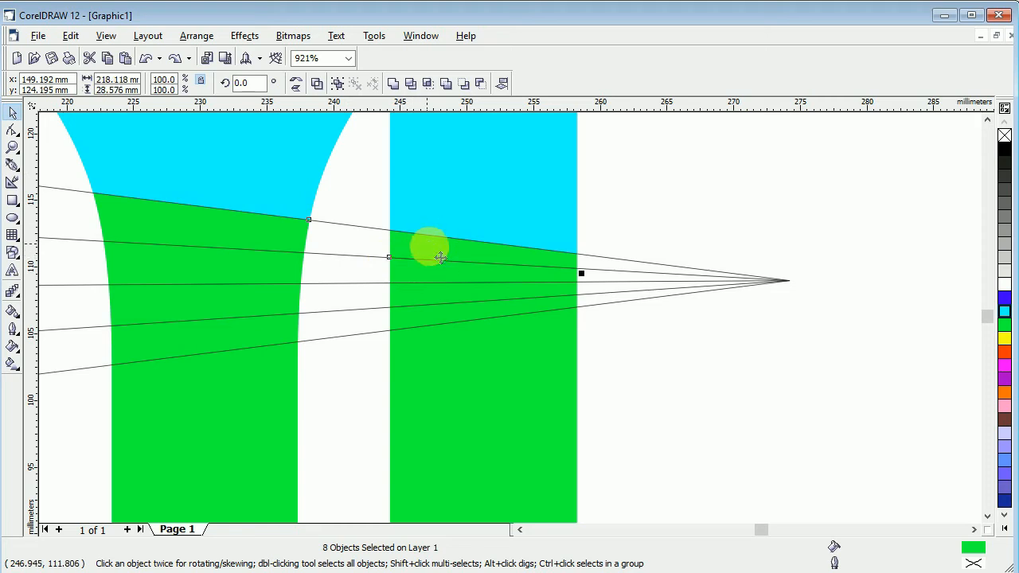
Try a blue fill on the selected second-band slices and undo it.
{"action": "left_click", "coordinate": [1004, 296]}
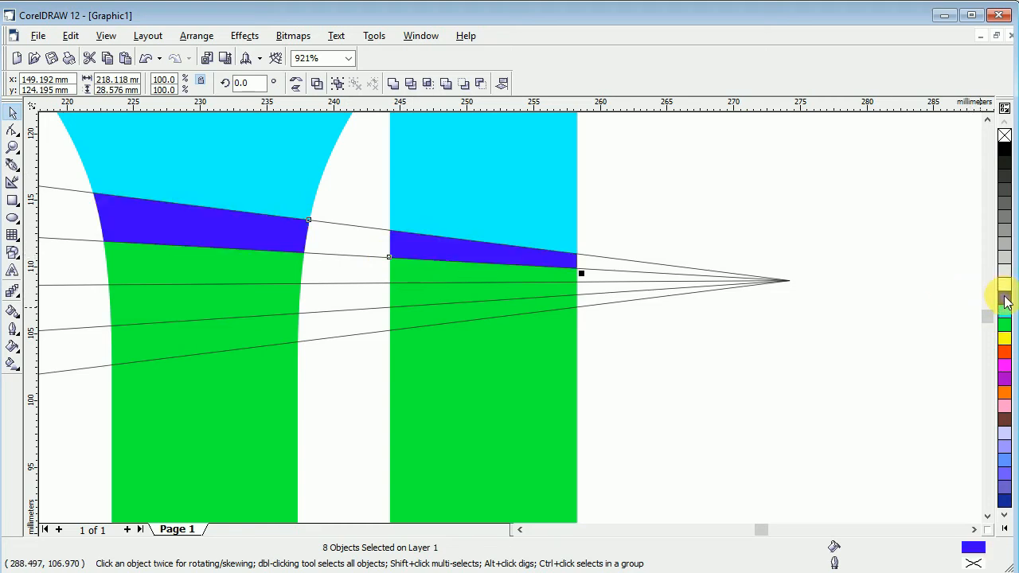
{"action": "left_click", "coordinate": [841, 215]}
{"action": "left_click", "coordinate": [420, 249]}
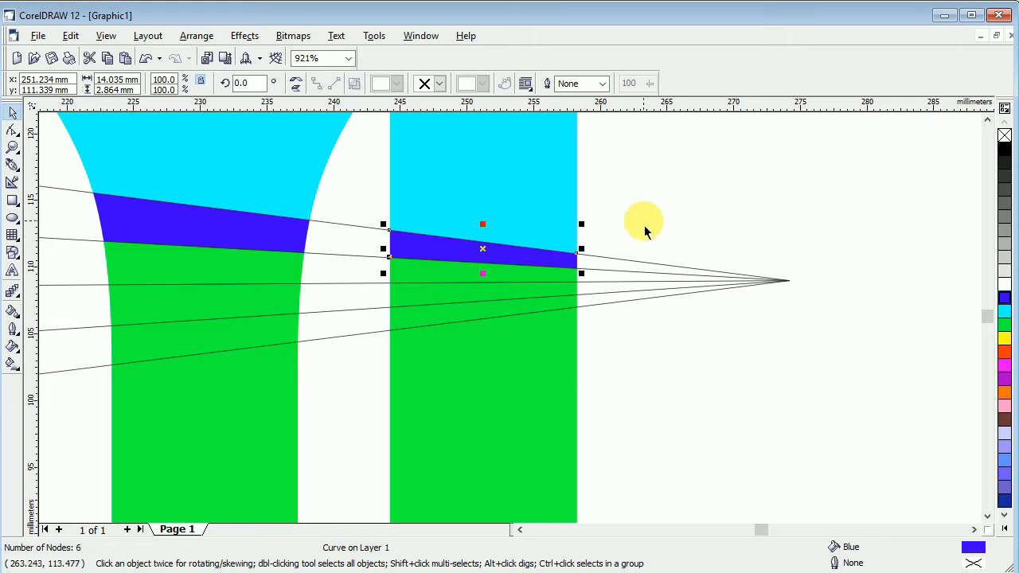
{"action": "key", "text": "ctrl+z"}
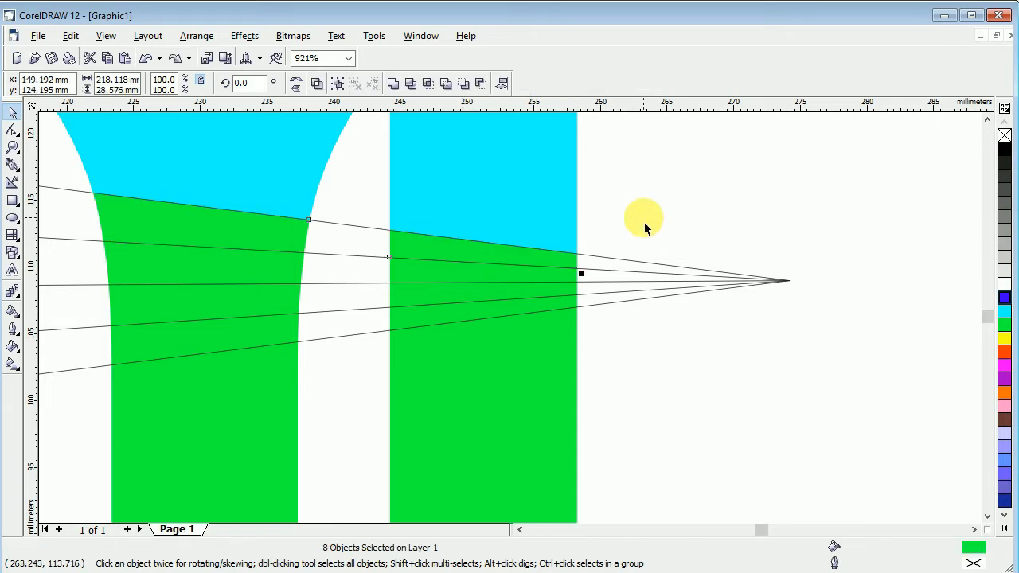
Group the selected second-band slices and fill the group with blue.
{"action": "right_click", "coordinate": [270, 237]}
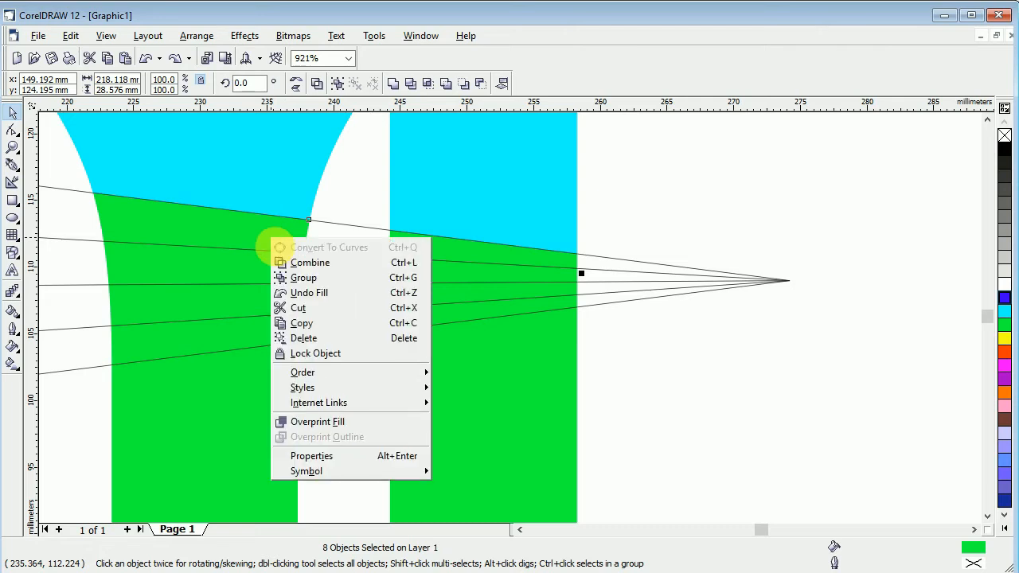
{"action": "left_click", "coordinate": [308, 278]}
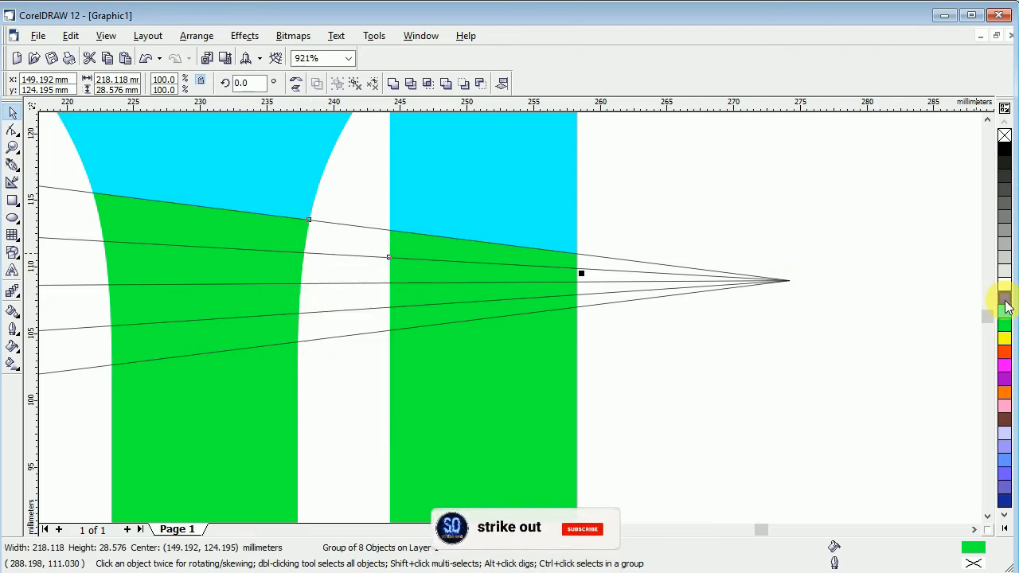
{"action": "left_click", "coordinate": [1003, 297]}
Select all green slices of the third band, directly beneath the blue band, across M, A, E, R and D.
{"action": "left_click", "coordinate": [460, 279]}
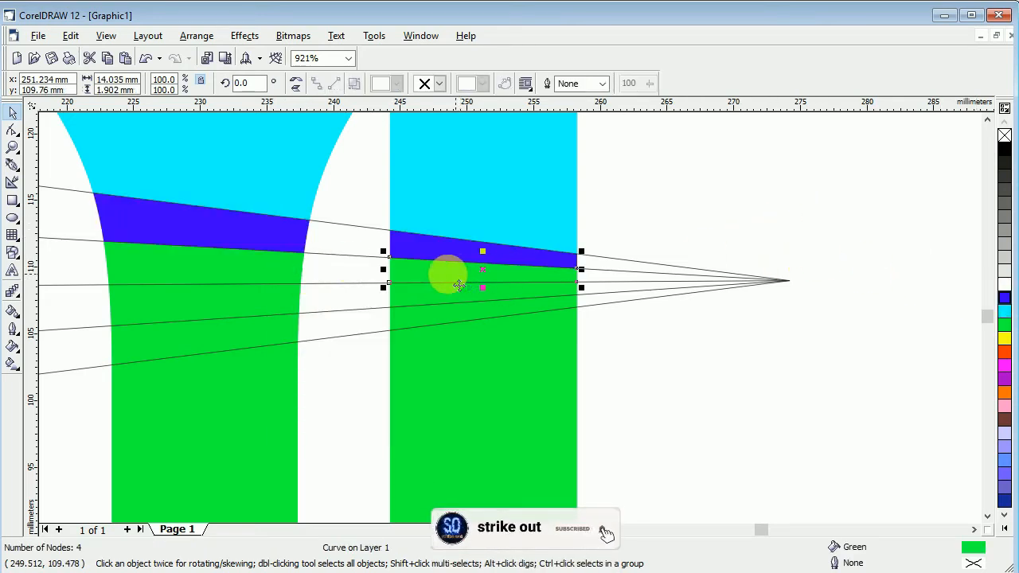
{"action": "left_click", "coordinate": [241, 280], "text": "shift"}
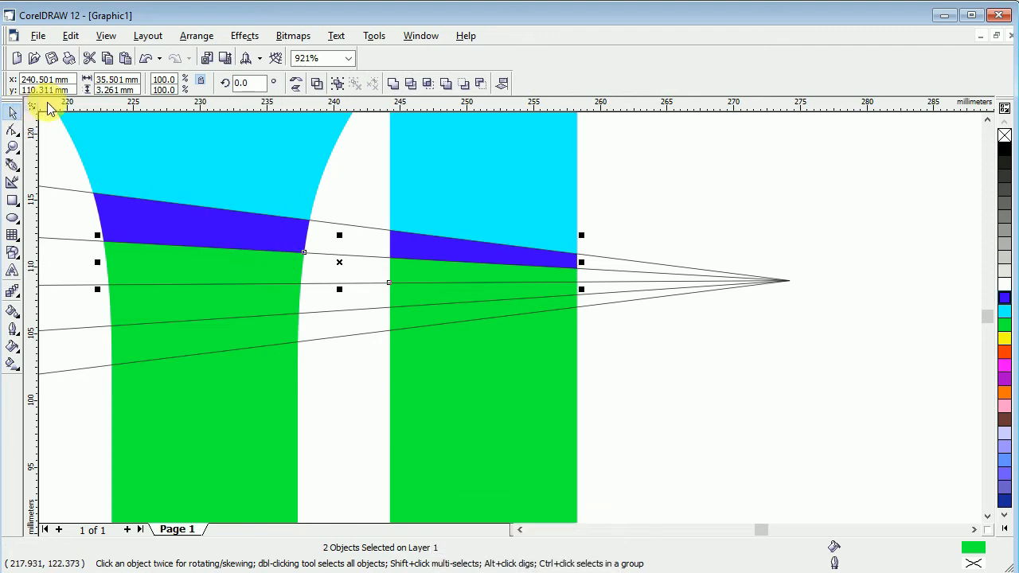
{"action": "key", "text": "z"}
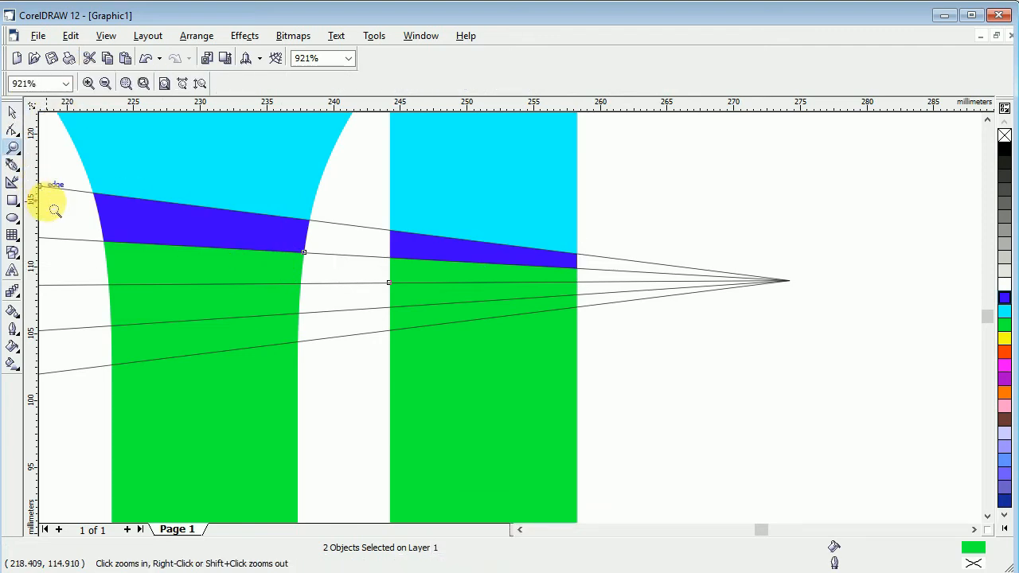
{"action": "left_click", "coordinate": [104, 84]}
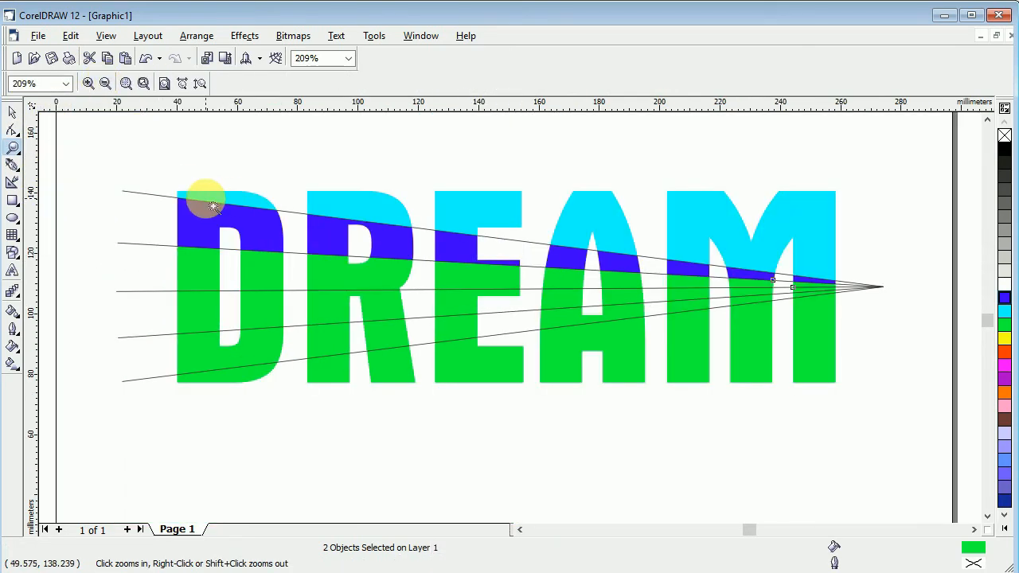
{"action": "left_click", "coordinate": [11, 117]}
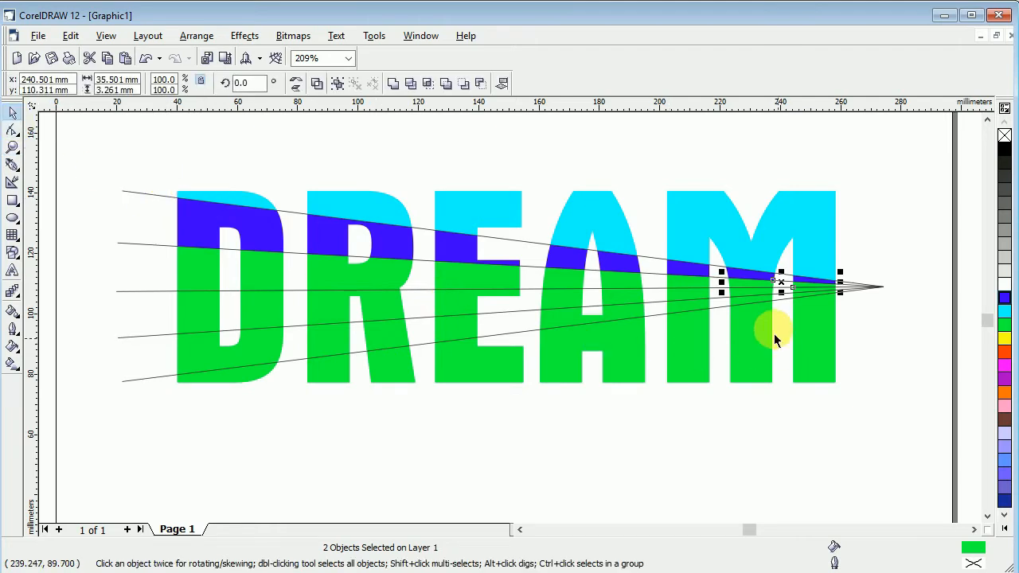
{"action": "left_click", "coordinate": [674, 276], "text": "shift"}
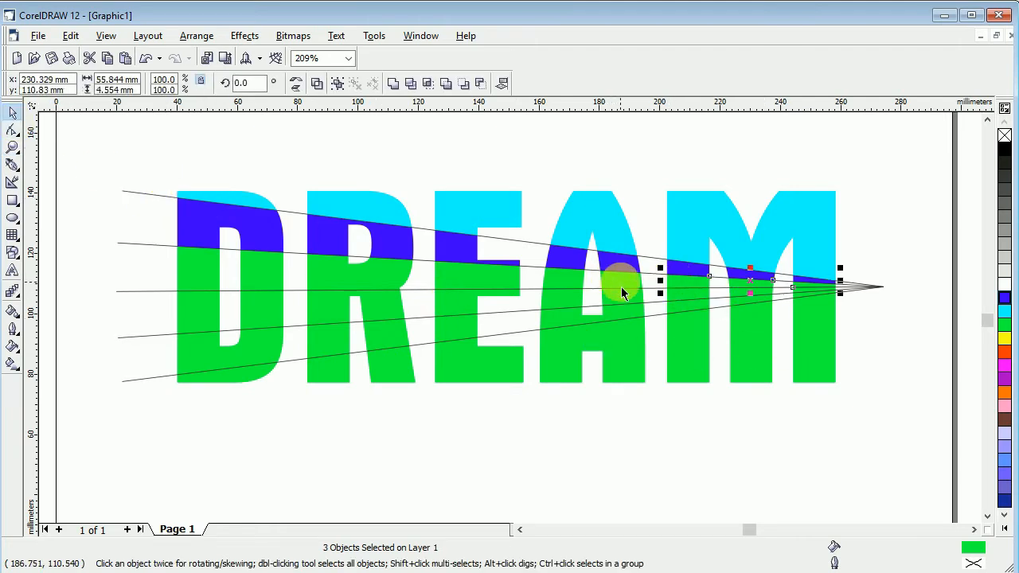
{"action": "left_click", "coordinate": [621, 286], "text": "shift"}
{"action": "left_click", "coordinate": [558, 283], "text": "shift"}
{"action": "left_click", "coordinate": [487, 280], "text": "shift"}
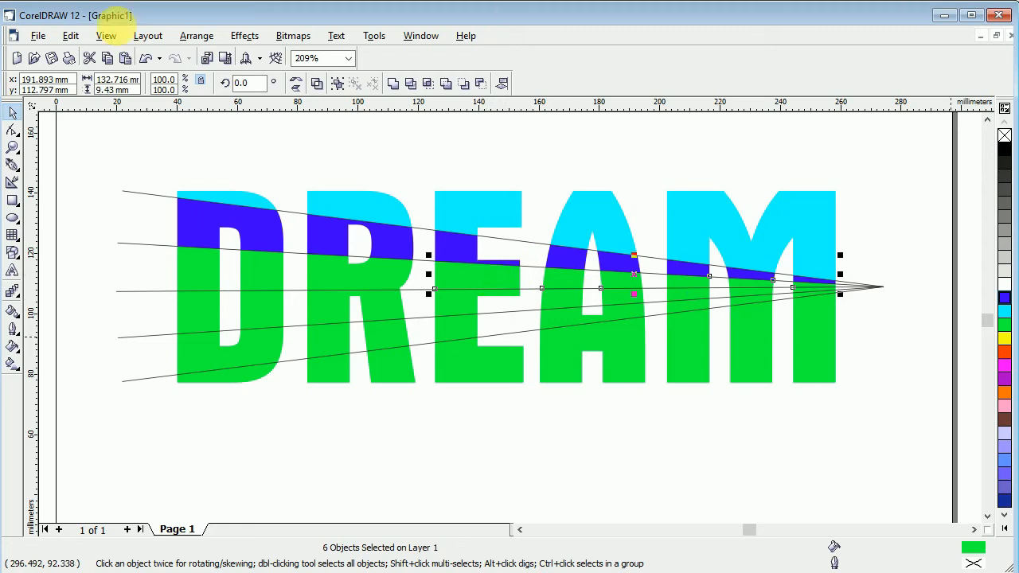
{"action": "left_click", "coordinate": [328, 269], "text": "shift"}
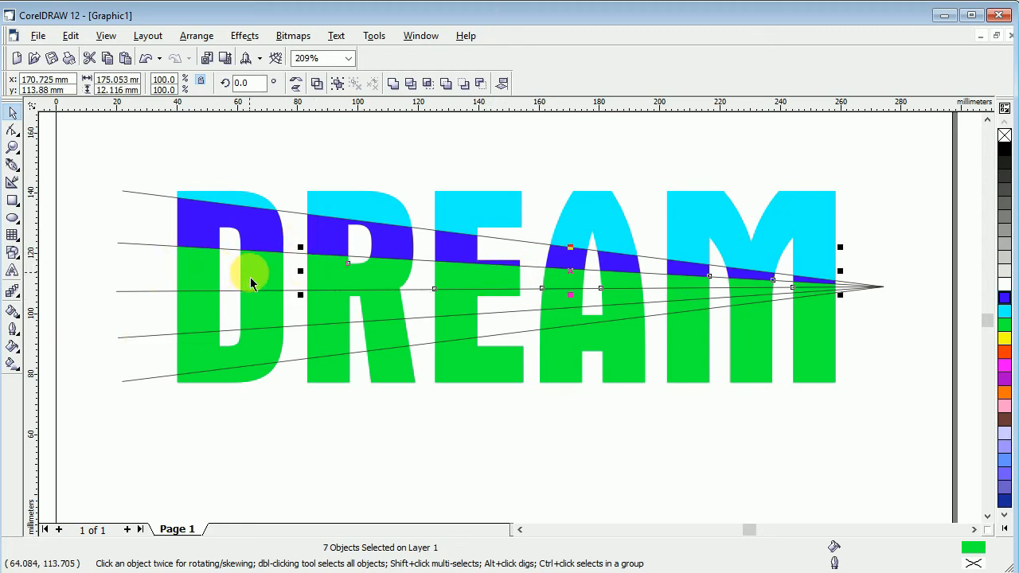
{"action": "left_click", "coordinate": [250, 277], "text": "shift"}
{"action": "left_click", "coordinate": [200, 273], "text": "shift"}
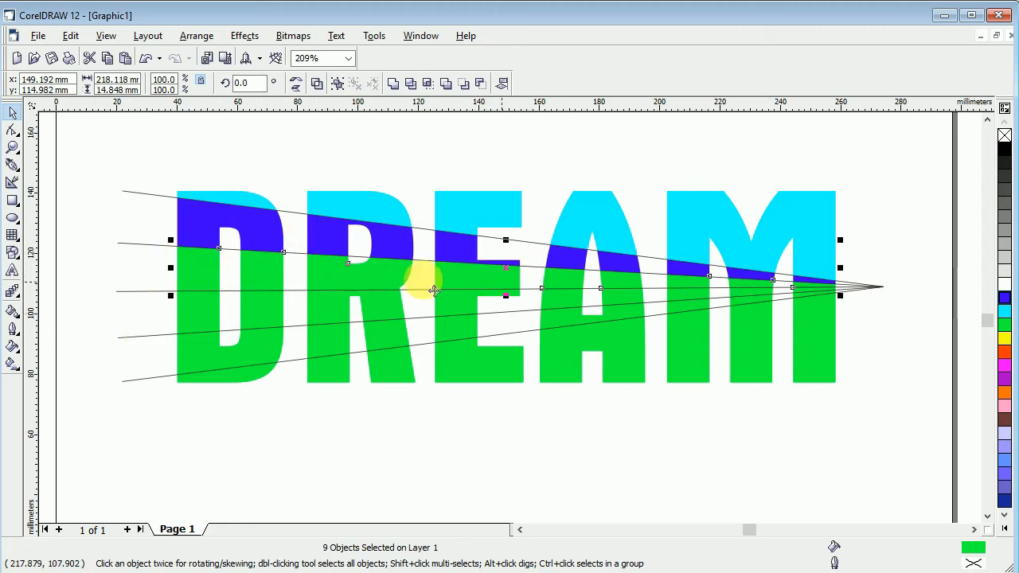
Group the selected third-band slices, fill the group with orange-red and deselect it.
{"action": "right_click", "coordinate": [458, 282]}
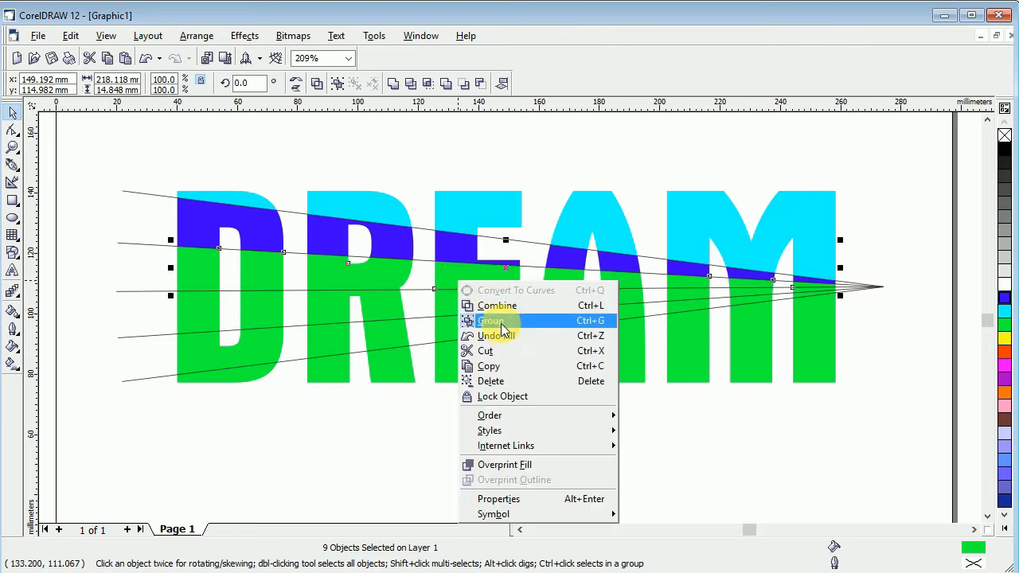
{"action": "left_click", "coordinate": [500, 323]}
{"action": "left_click", "coordinate": [1003, 356]}
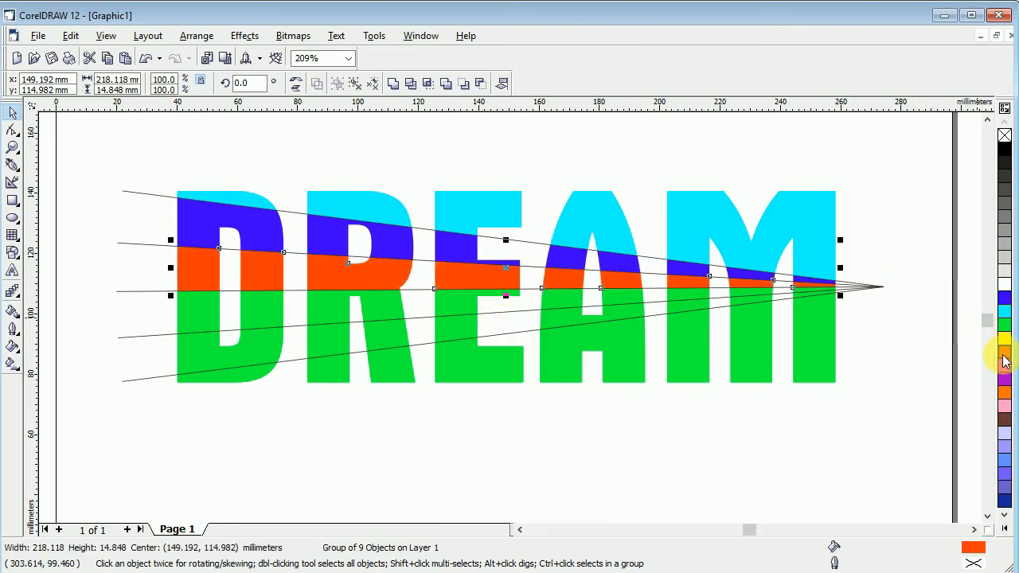
{"action": "left_click", "coordinate": [905, 425]}
Select all green slices of the fourth band, directly beneath the orange-red band, across D, R, E, A and M.
{"action": "left_click", "coordinate": [205, 319]}
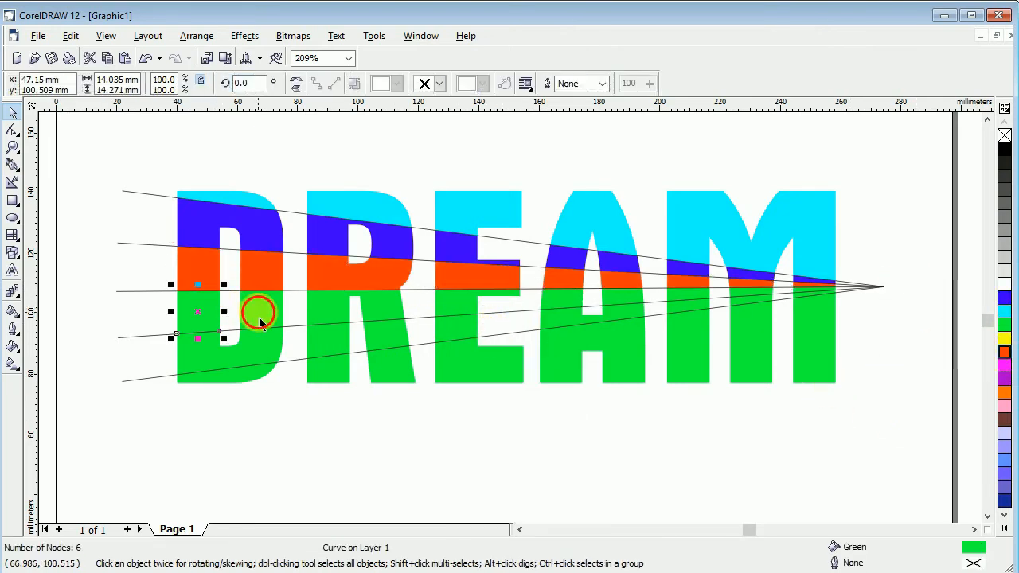
{"action": "left_click", "coordinate": [259, 316], "text": "shift"}
{"action": "left_click", "coordinate": [407, 317], "text": "shift"}
{"action": "left_click", "coordinate": [456, 309], "text": "shift"}
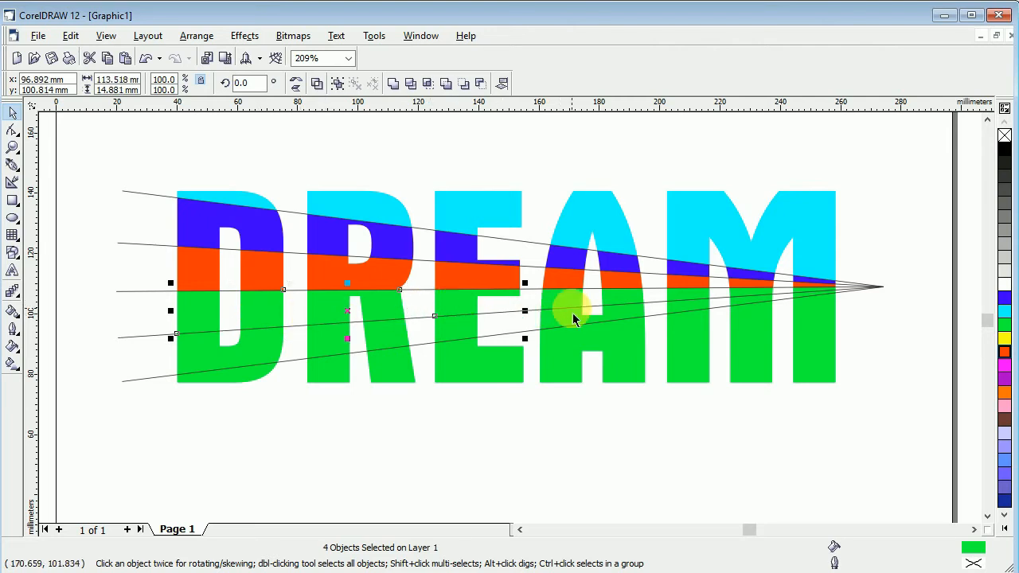
{"action": "left_click", "coordinate": [567, 308], "text": "shift"}
{"action": "left_click", "coordinate": [623, 302], "text": "shift"}
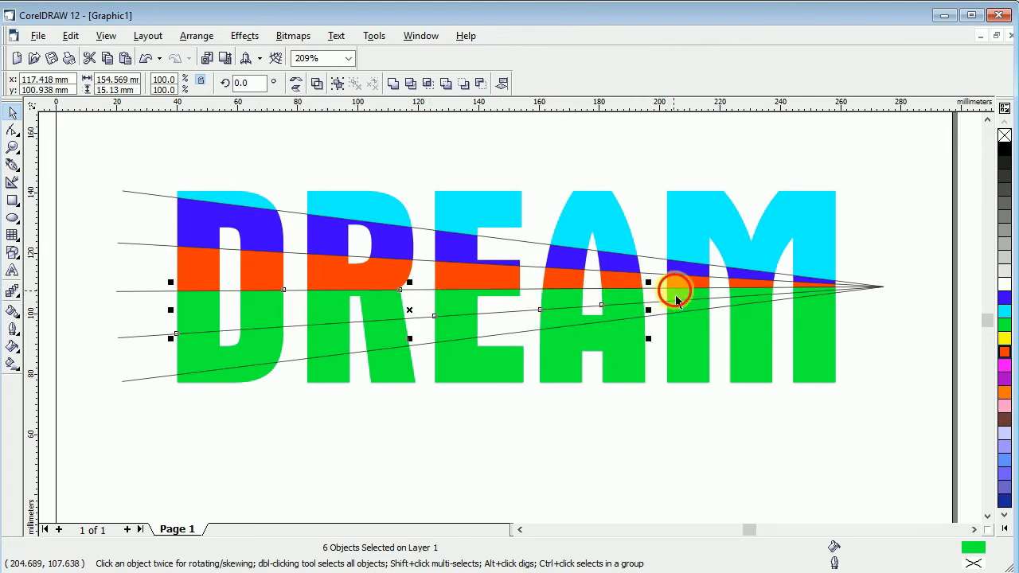
{"action": "left_click", "coordinate": [675, 297], "text": "shift"}
{"action": "left_click", "coordinate": [753, 299], "text": "shift"}
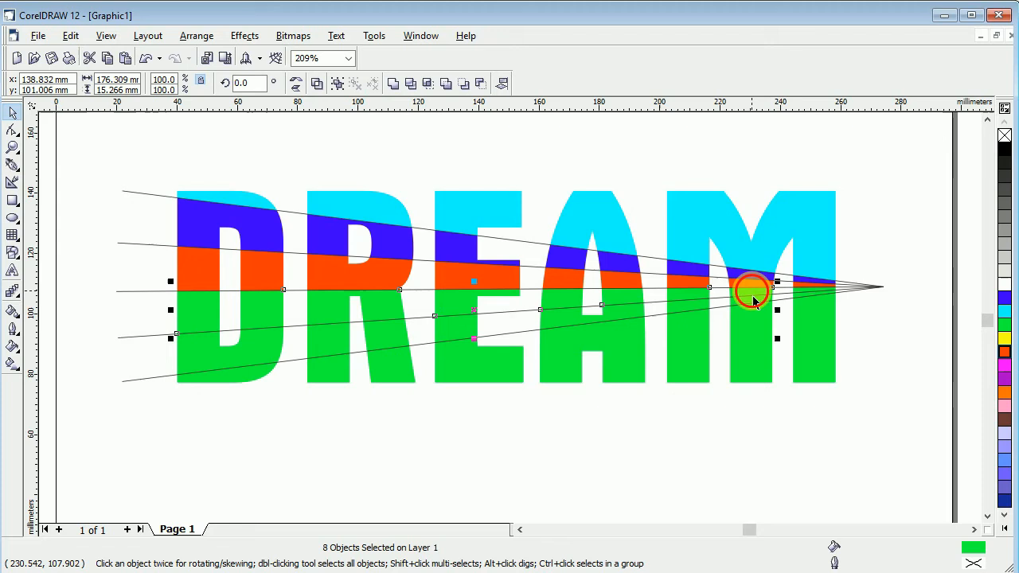
{"action": "left_click", "coordinate": [805, 301], "text": "shift"}
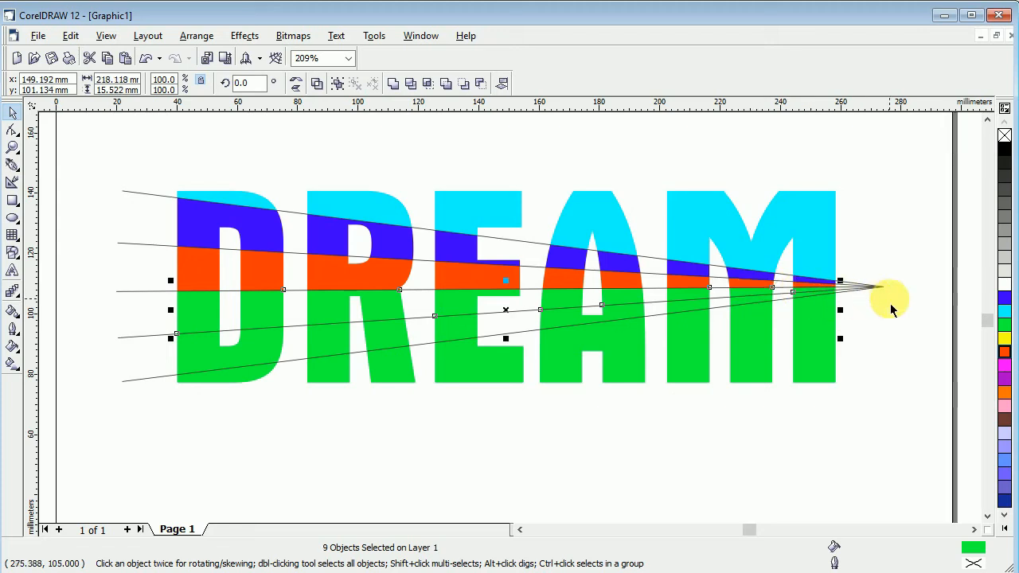
Group the selected fourth-band slices and fill the group with orange.
{"action": "right_click", "coordinate": [649, 307]}
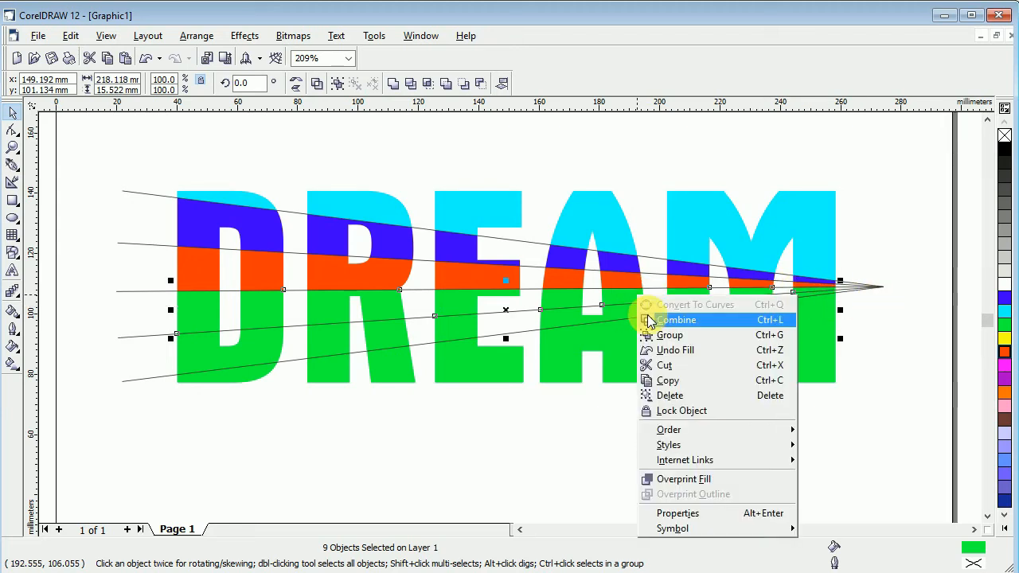
{"action": "left_click", "coordinate": [651, 334]}
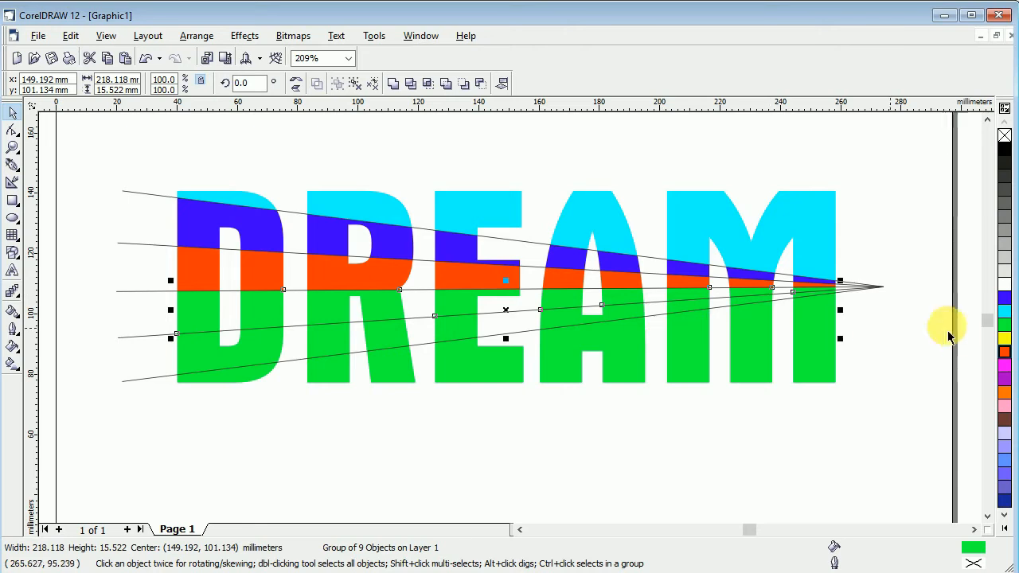
{"action": "left_click", "coordinate": [1004, 393]}
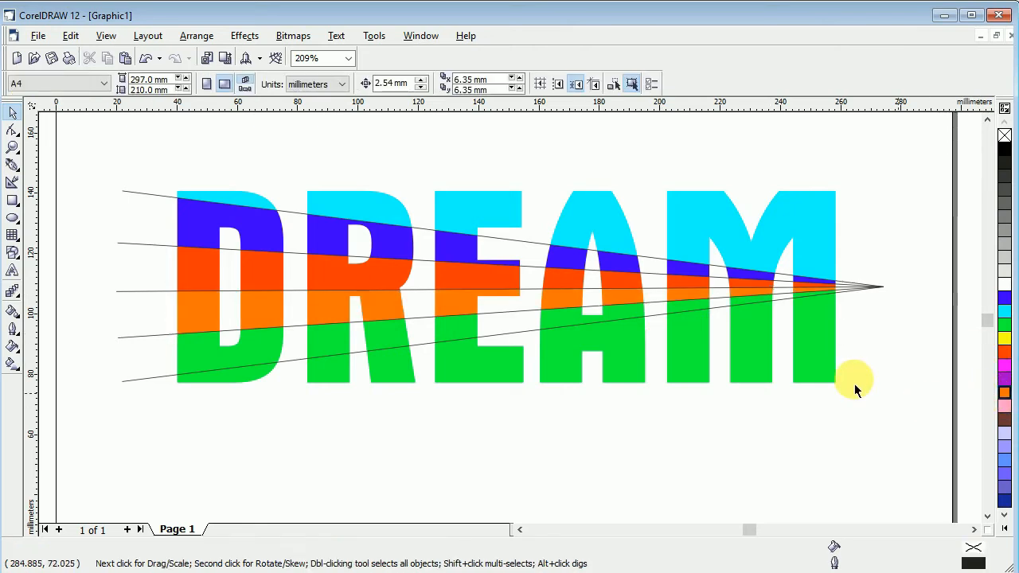
{"action": "left_click", "coordinate": [250, 352]}
{"action": "left_click", "coordinate": [350, 341], "text": "shift"}
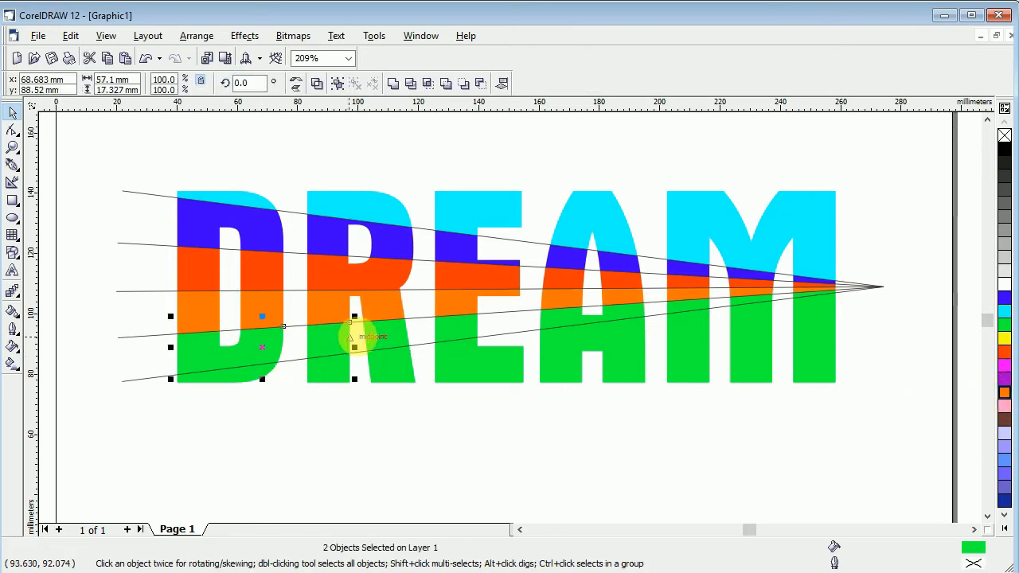
{"action": "left_click", "coordinate": [368, 338], "text": "shift"}
{"action": "left_click", "coordinate": [478, 328], "text": "shift"}
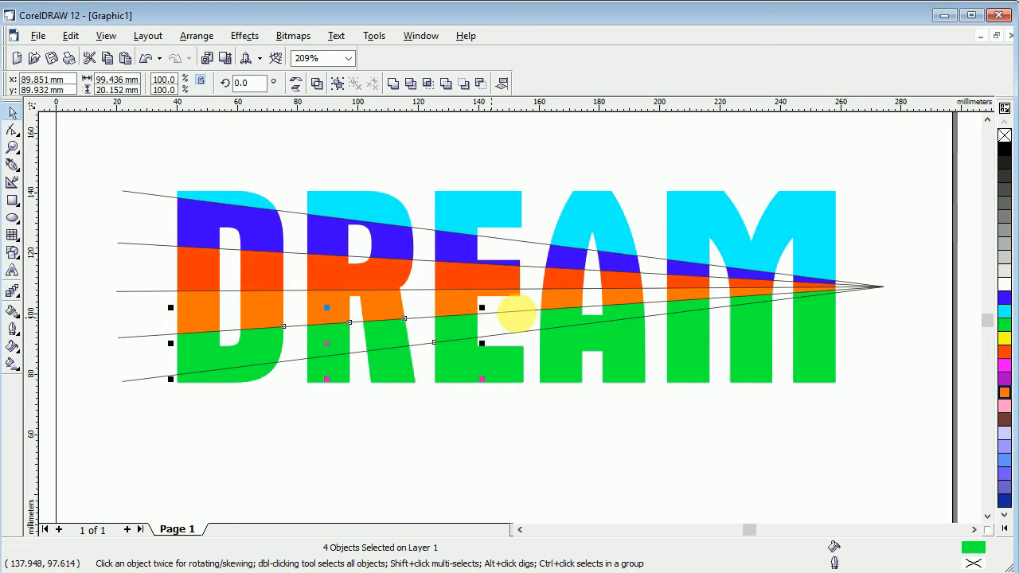
{"action": "left_click", "coordinate": [562, 317], "text": "shift"}
{"action": "left_click", "coordinate": [691, 309], "text": "shift"}
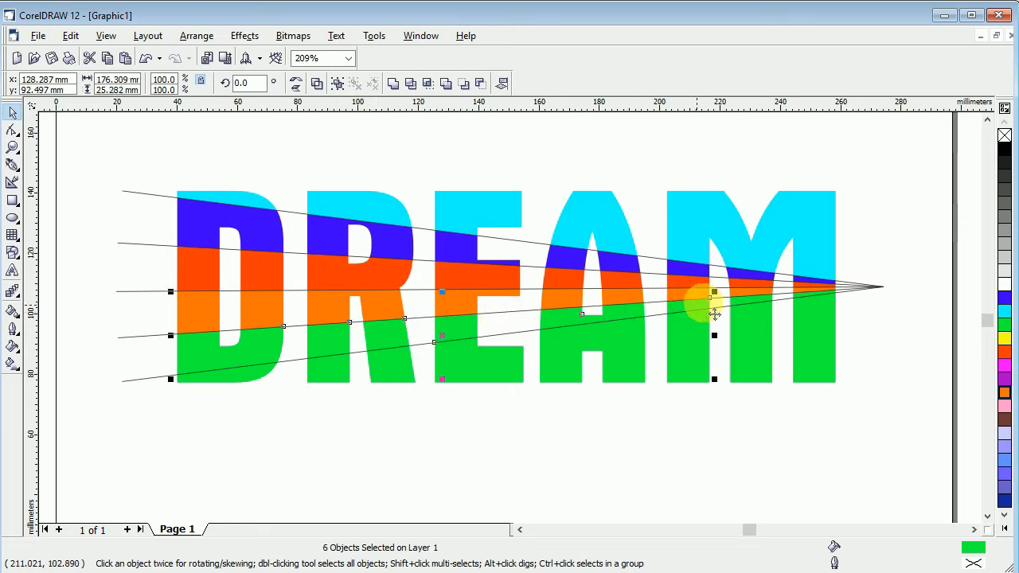
{"action": "left_click", "coordinate": [752, 299], "text": "shift"}
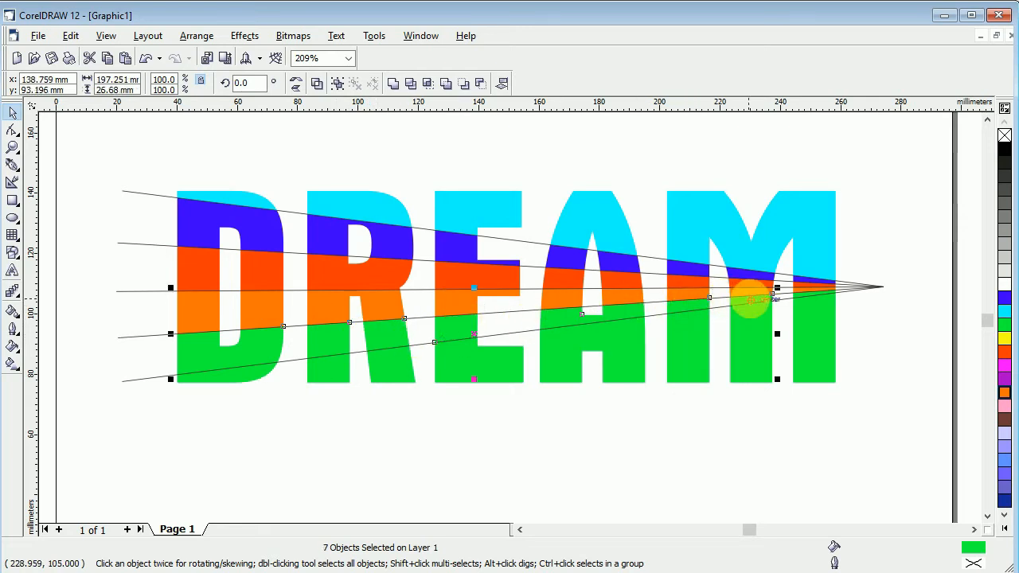
{"action": "left_click", "coordinate": [801, 305], "text": "shift"}
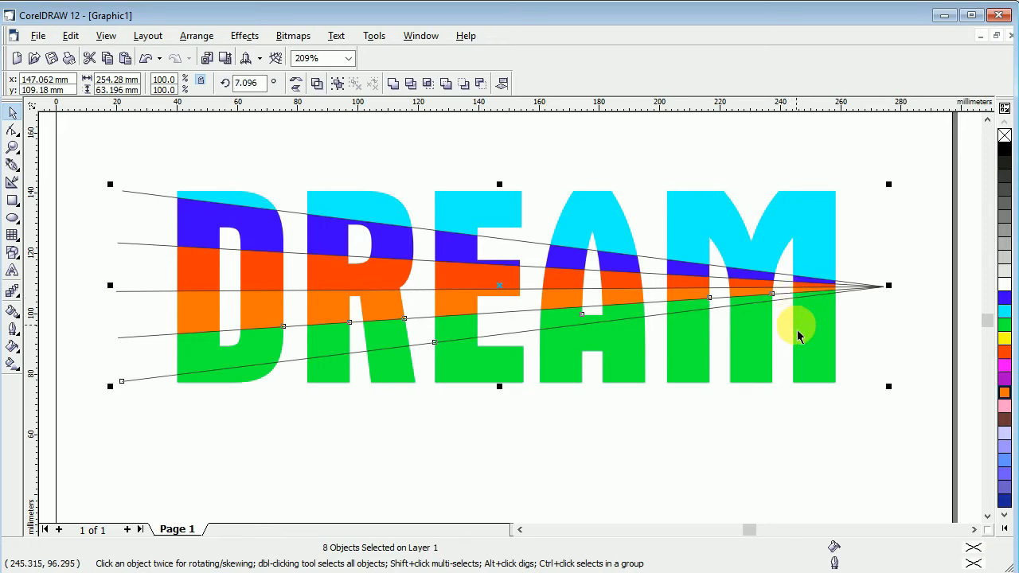
{"action": "key", "text": "ctrl+z"}
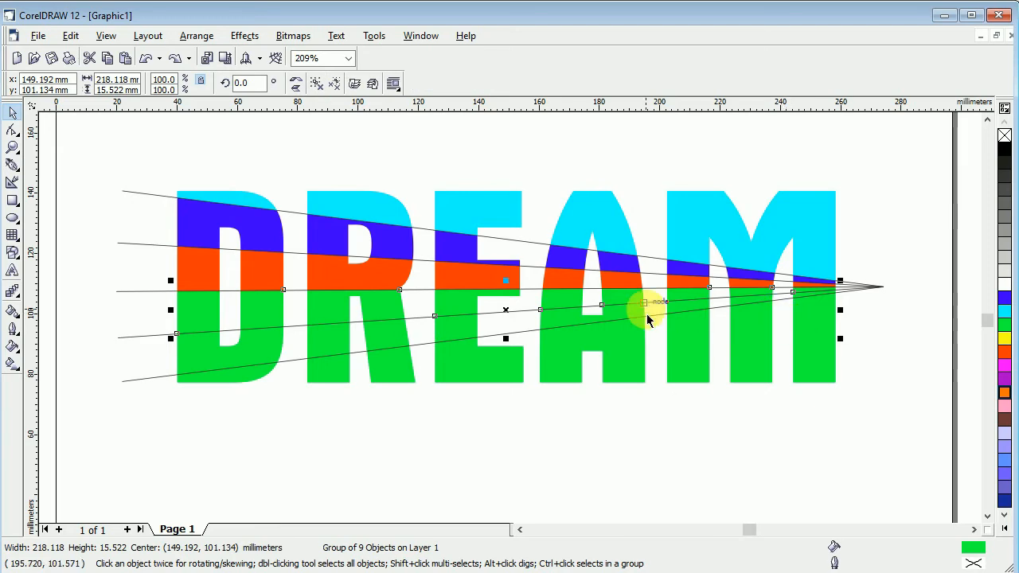
{"action": "key", "text": "ctrl+shift+z"}
{"action": "left_click", "coordinate": [780, 413]}
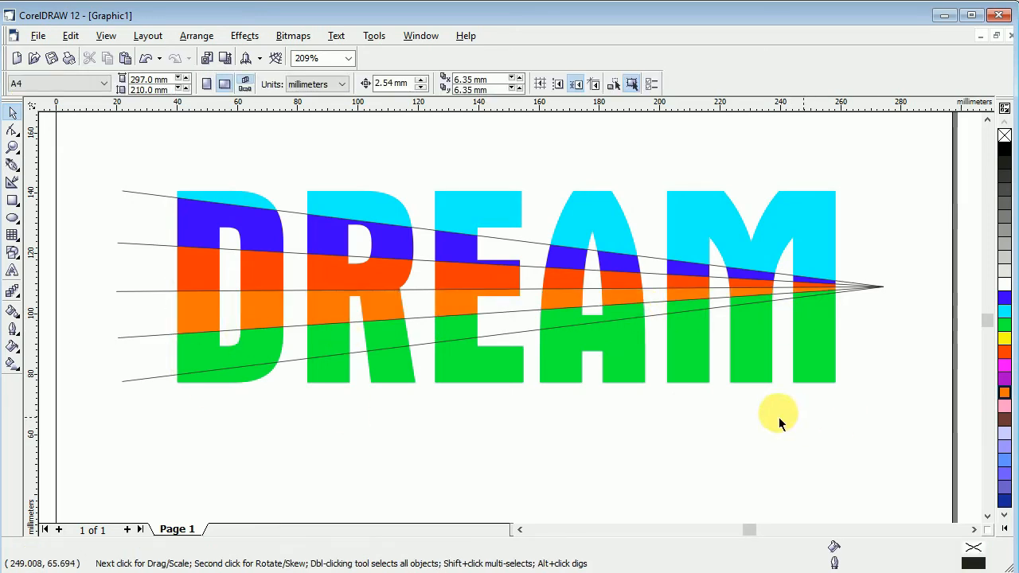
Select all green slices of the fifth band, directly beneath the orange band, across D, R, E, A and M.
{"action": "left_click", "coordinate": [284, 353]}
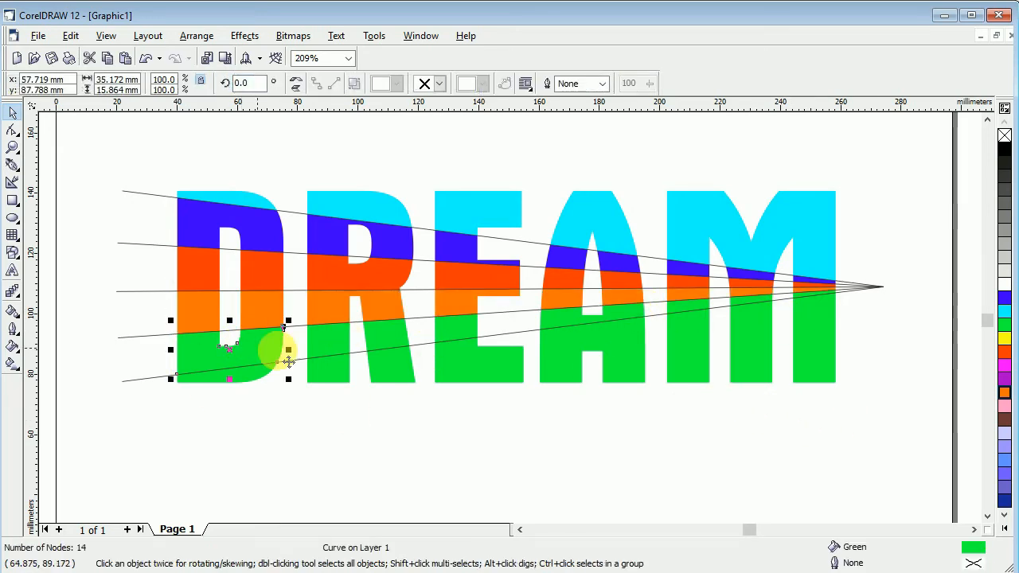
{"action": "left_click", "coordinate": [327, 348], "text": "shift"}
{"action": "left_click", "coordinate": [389, 337], "text": "shift"}
{"action": "left_click", "coordinate": [451, 332], "text": "shift"}
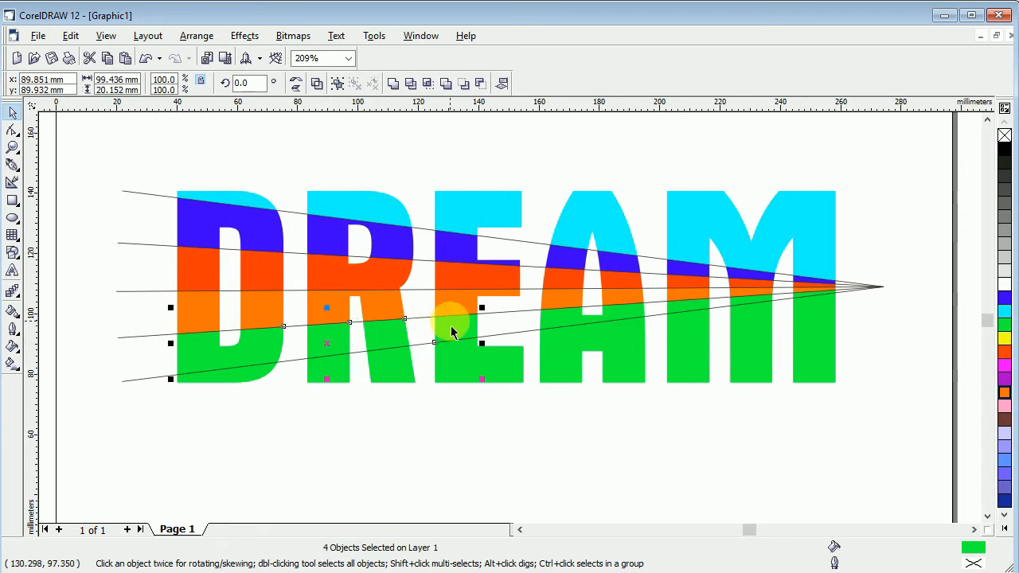
{"action": "left_click", "coordinate": [571, 316], "text": "shift"}
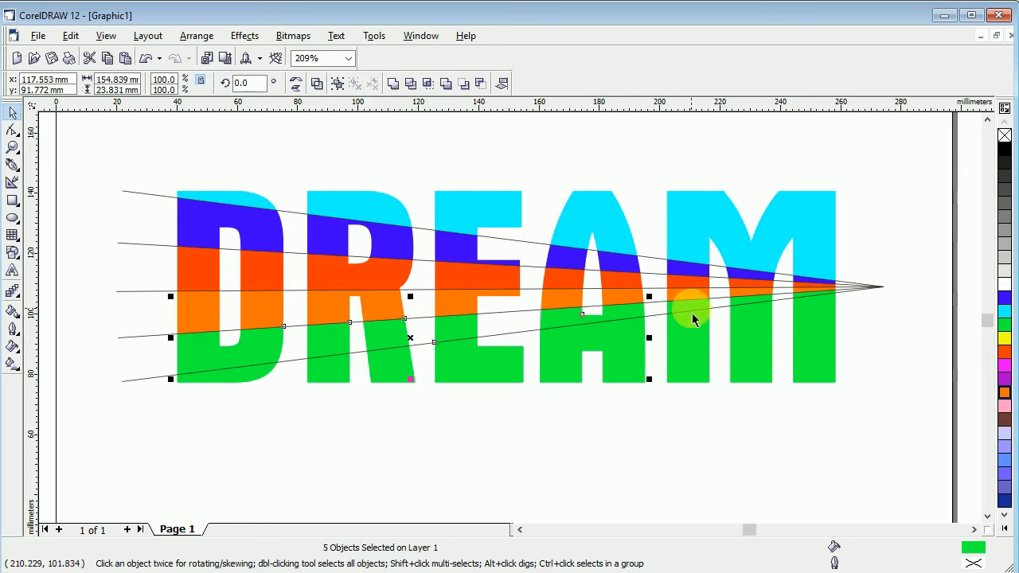
{"action": "key", "text": "z"}
{"action": "left_click_drag", "start_coordinate": [652, 284], "coordinate": [891, 361]}
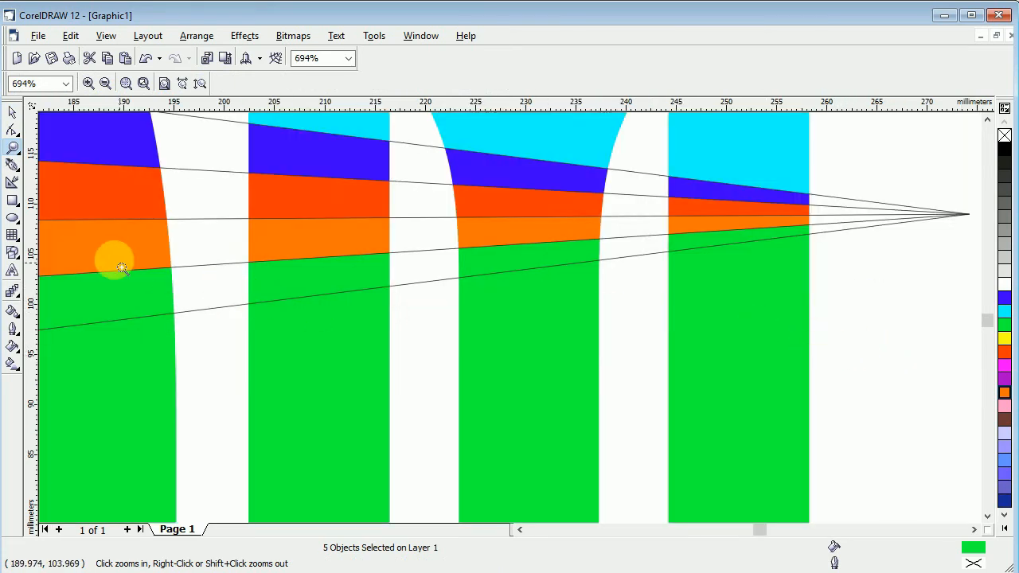
{"action": "left_click", "coordinate": [15, 116]}
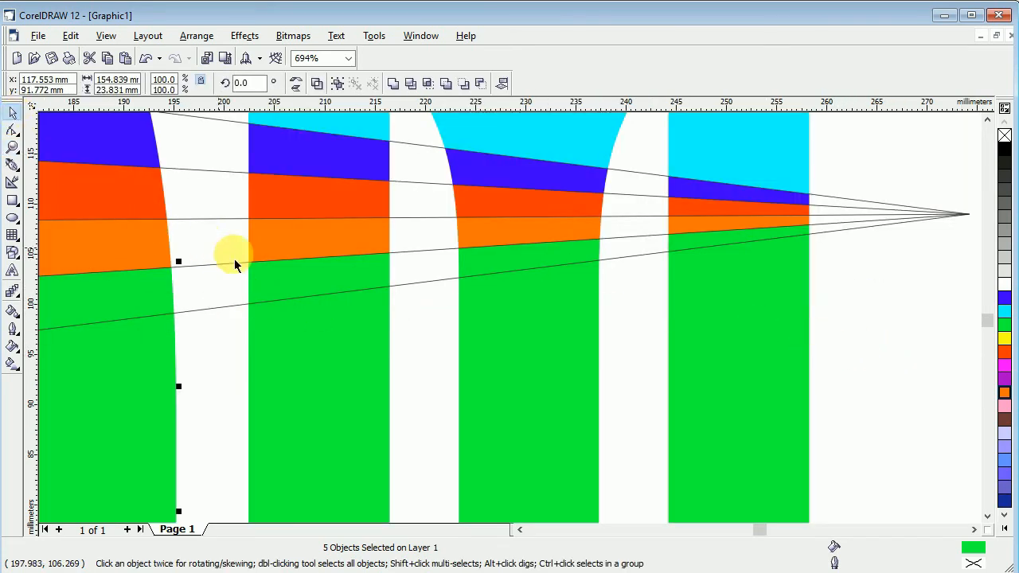
{"action": "left_click", "coordinate": [273, 280], "text": "shift"}
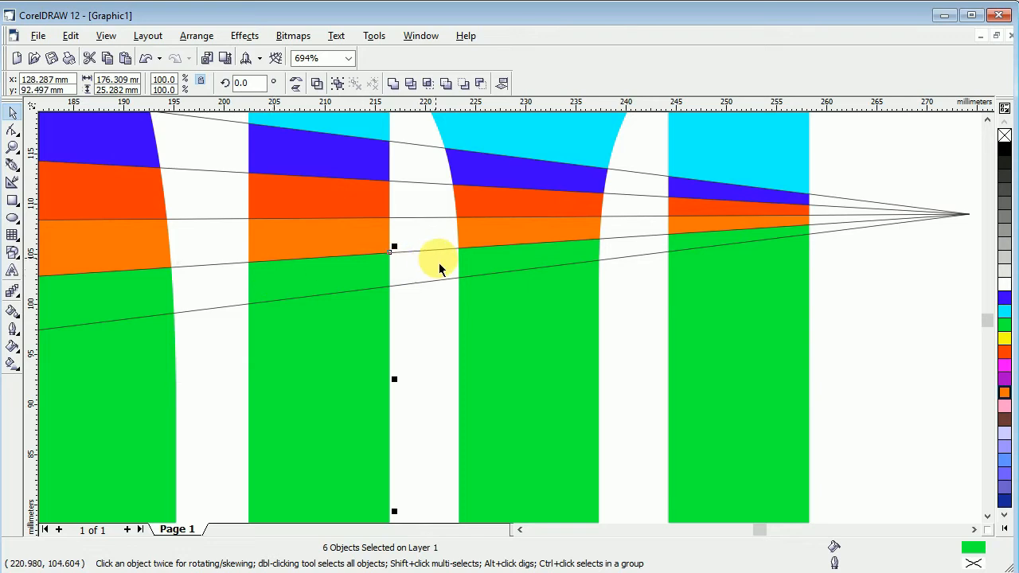
{"action": "left_click", "coordinate": [486, 255], "text": "shift"}
{"action": "left_click", "coordinate": [707, 244], "text": "shift"}
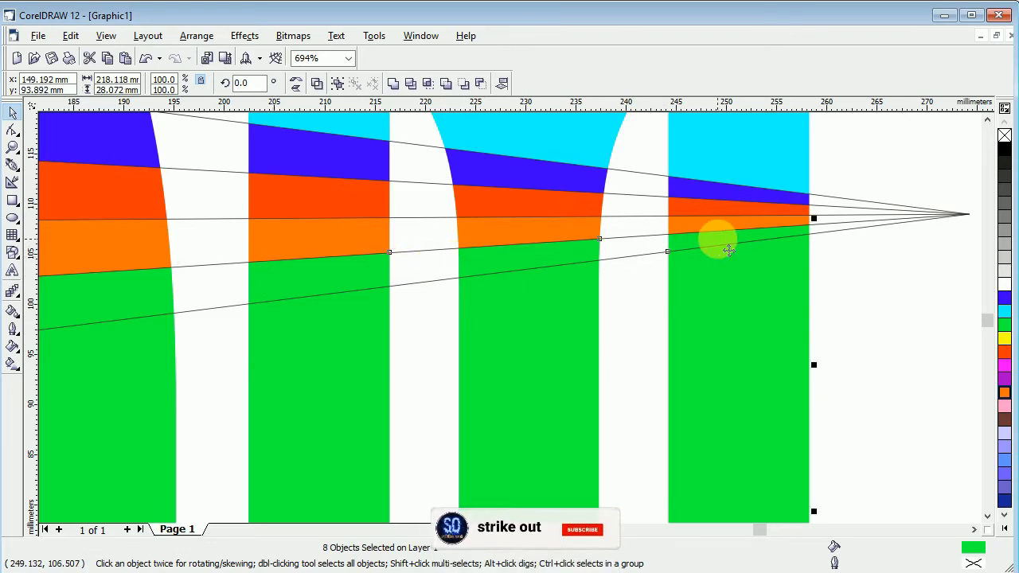
Group the selected fifth-band slices, fill the group with light periwinkle blue and deselect it.
{"action": "right_click", "coordinate": [717, 242]}
{"action": "left_click", "coordinate": [743, 280]}
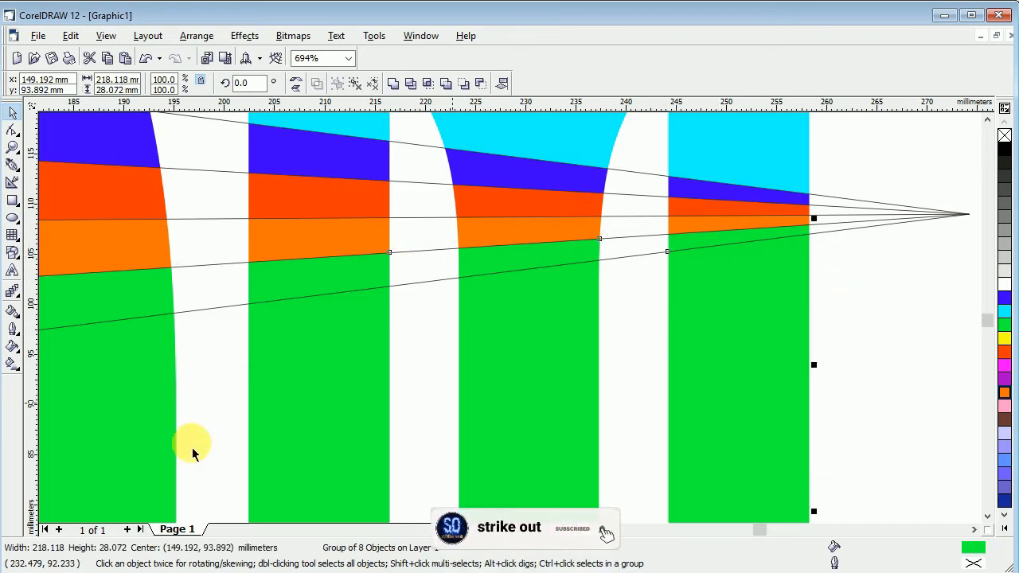
{"action": "left_click", "coordinate": [1003, 451]}
{"action": "left_click", "coordinate": [899, 359]}
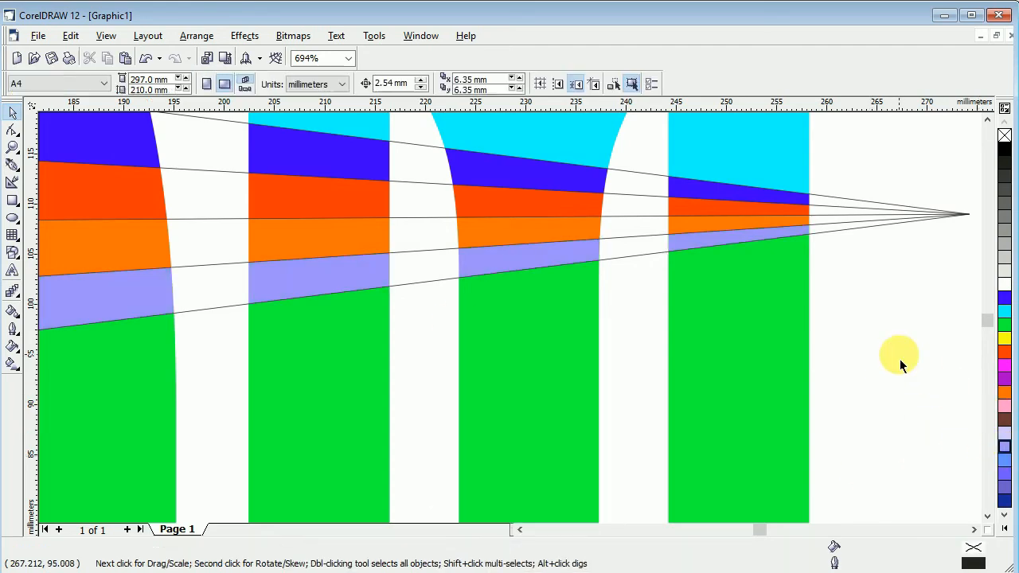
Select the remaining green slices of the bottom band across D, R, E, A and M and fill them with Electric Blue.
{"action": "left_click", "coordinate": [759, 378]}
{"action": "left_click", "coordinate": [549, 405], "text": "shift"}
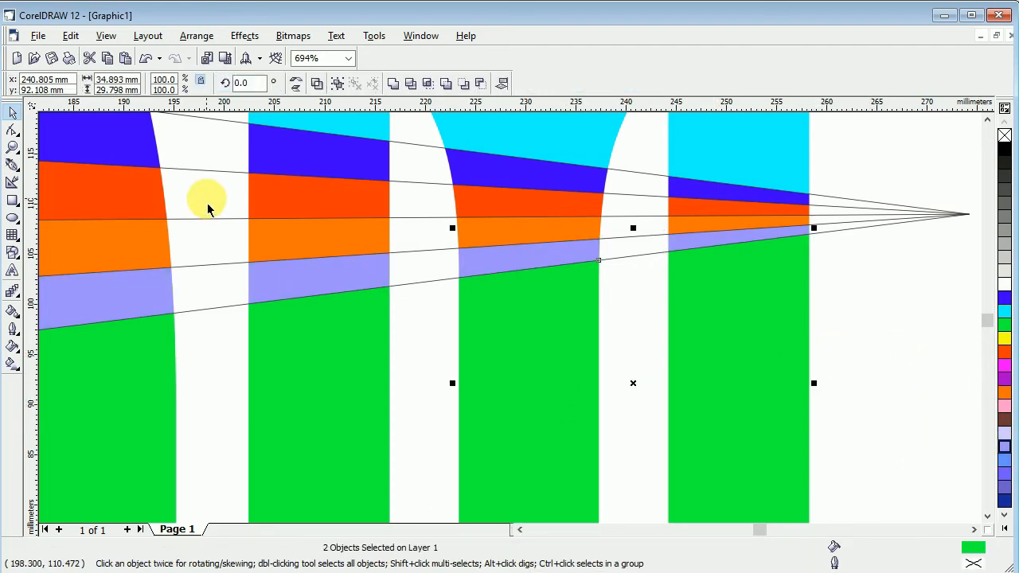
{"action": "key", "text": "z"}
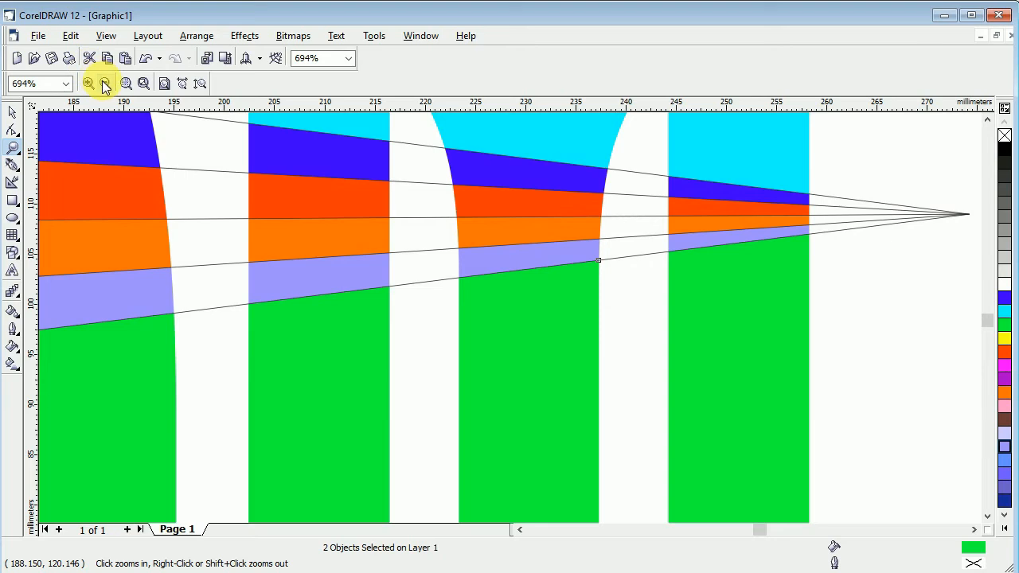
{"action": "left_click", "coordinate": [105, 83]}
{"action": "left_click", "coordinate": [15, 112]}
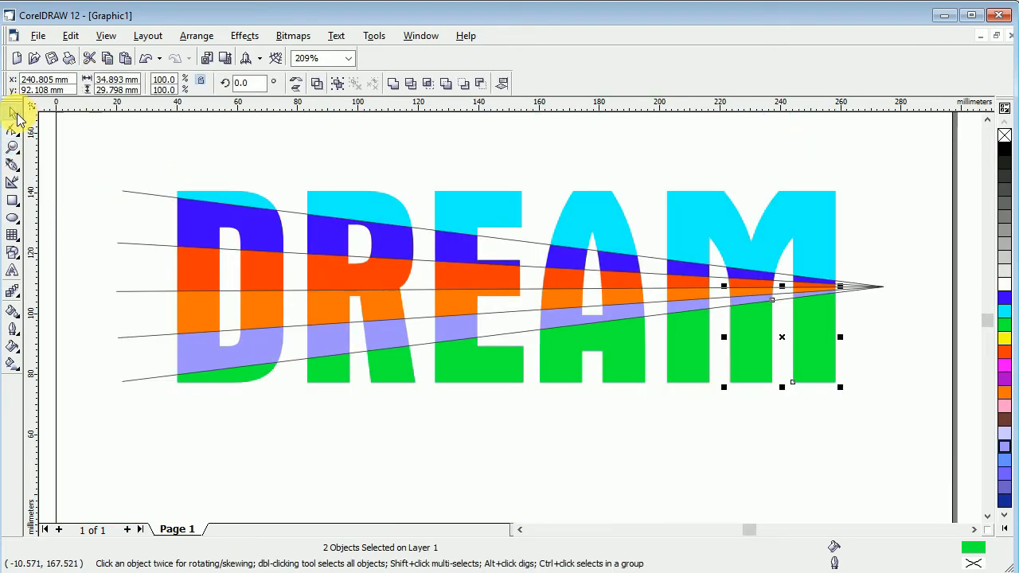
{"action": "left_click", "coordinate": [695, 354], "text": "shift"}
{"action": "left_click", "coordinate": [565, 355], "text": "shift"}
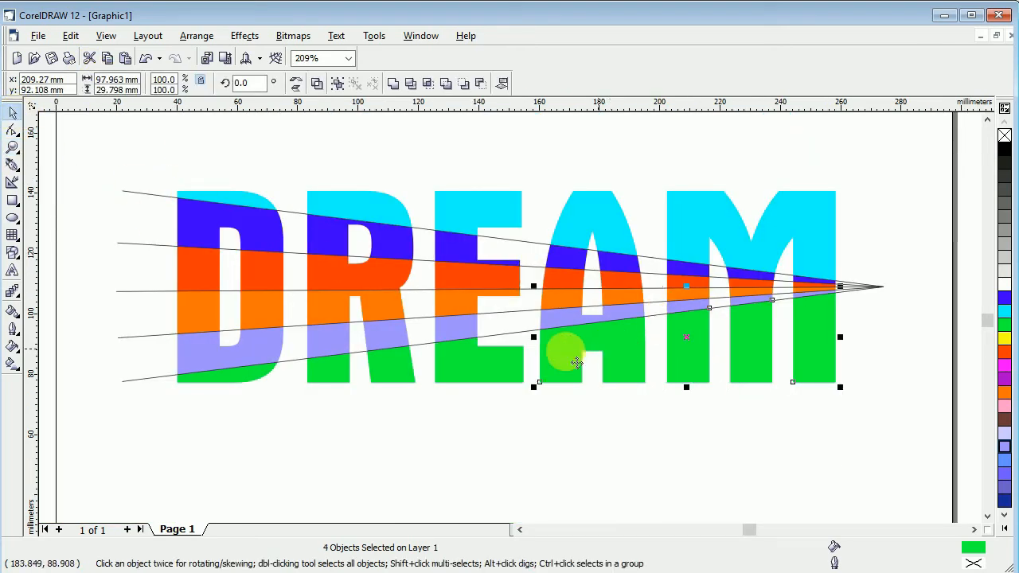
{"action": "left_click", "coordinate": [481, 363], "text": "shift"}
{"action": "left_click", "coordinate": [400, 370], "text": "shift"}
{"action": "left_click", "coordinate": [335, 374], "text": "shift"}
{"action": "left_click", "coordinate": [236, 377], "text": "shift"}
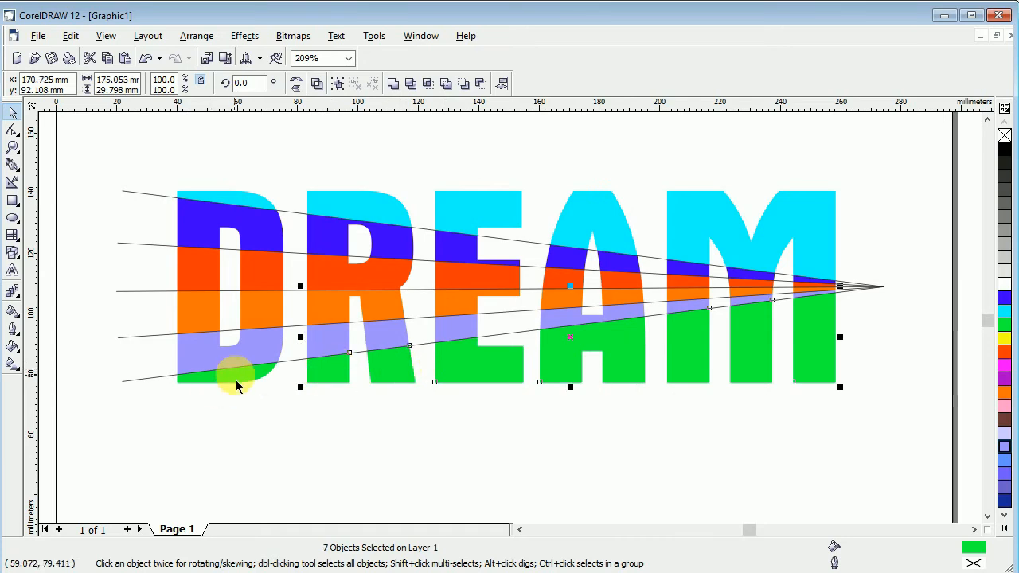
{"action": "left_click", "coordinate": [1005, 478]}
{"action": "left_click", "coordinate": [967, 388]}
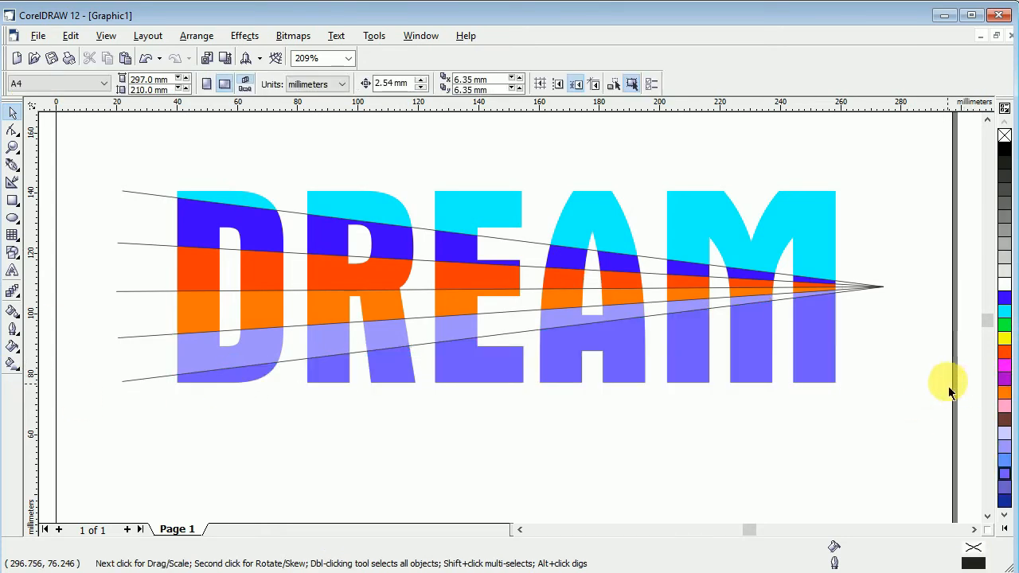
Delete the fan of radiating lines over the text and select the cyan top-band group.
{"action": "left_click", "coordinate": [882, 288]}
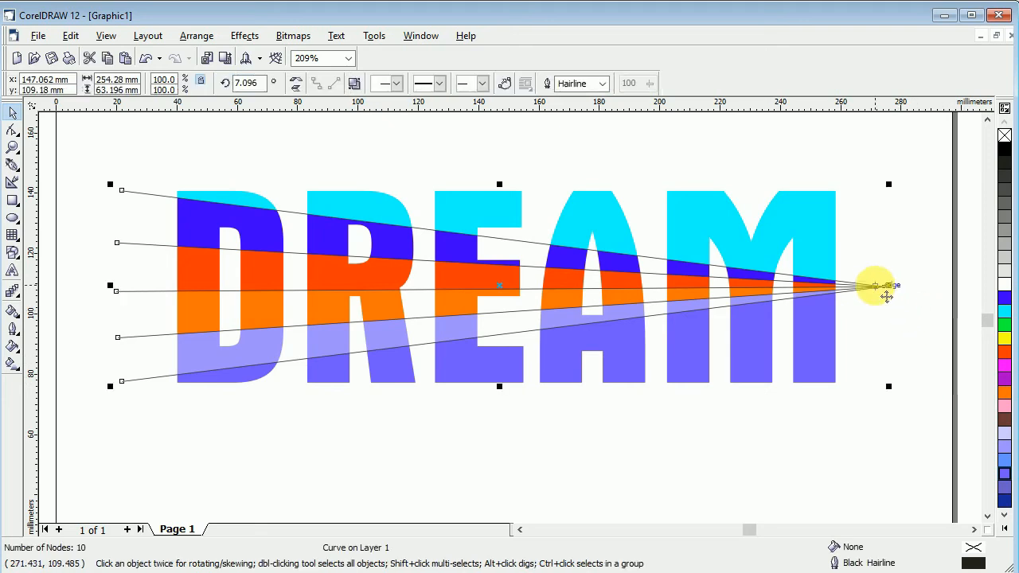
{"action": "key", "text": "Delete"}
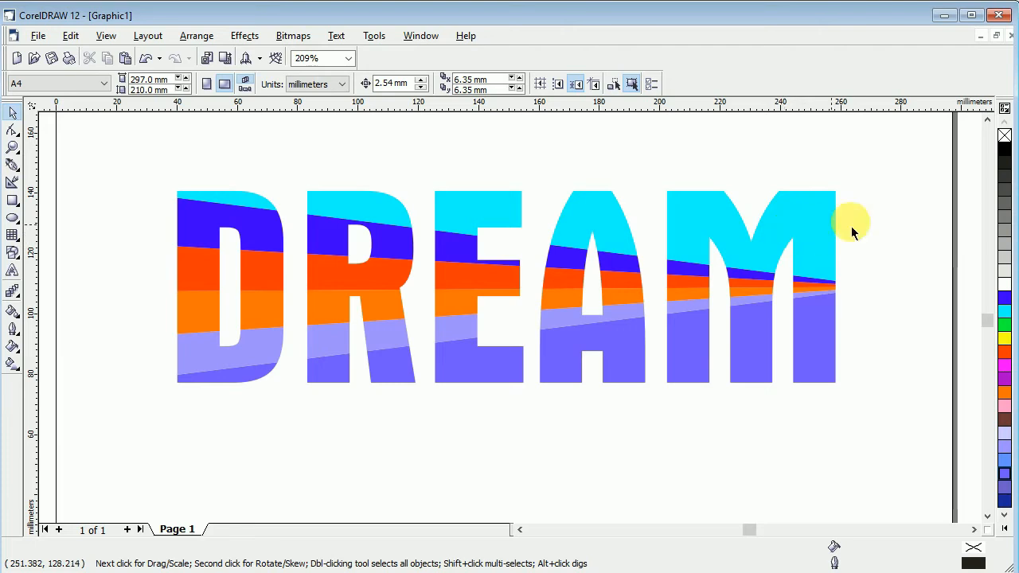
{"action": "left_click", "coordinate": [357, 209]}
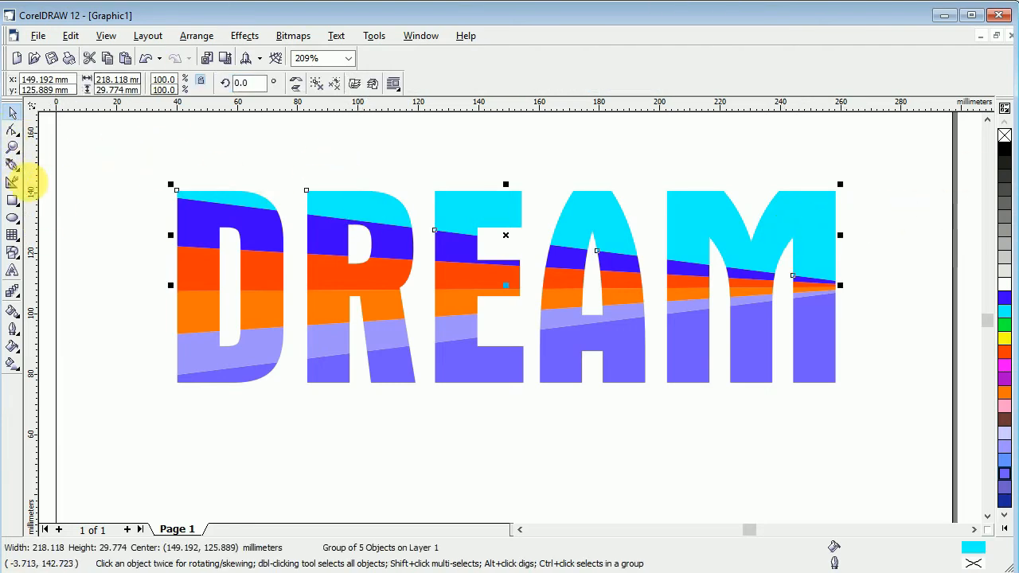
Place a blue-filled circle about 11 mm in diameter beside the M, level with the point where the colour bands converge.
{"action": "left_click", "coordinate": [12, 217]}
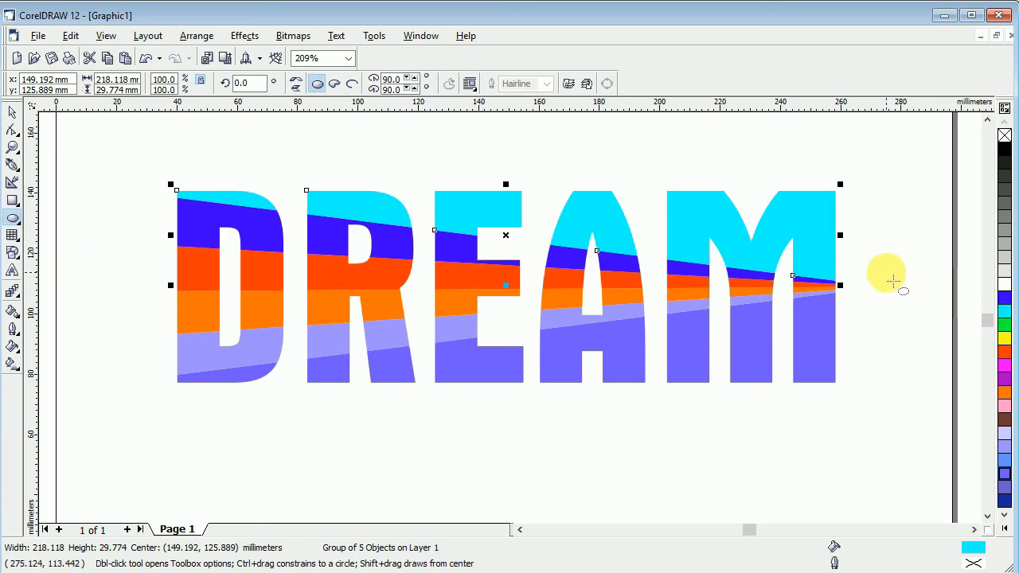
{"action": "left_click_drag", "start_coordinate": [894, 282], "coordinate": [917, 304]}
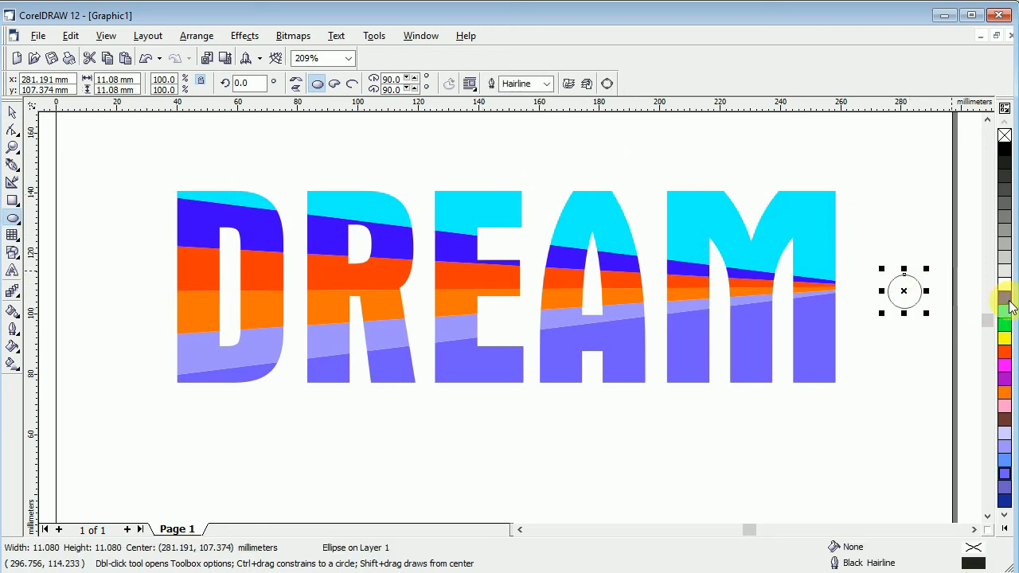
{"action": "left_click", "coordinate": [1004, 300]}
{"action": "left_click", "coordinate": [12, 116]}
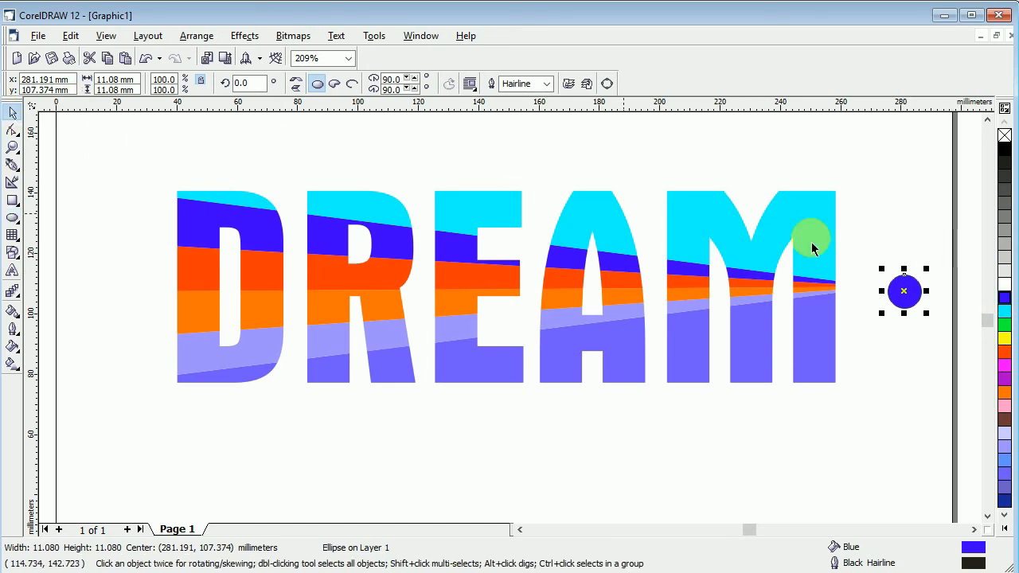
{"action": "left_click_drag", "start_coordinate": [925, 298], "coordinate": [913, 274]}
Move the rotation centres of the cyan, blue and orange-red band groups onto the centre of the blue circle.
{"action": "left_click", "coordinate": [736, 231]}
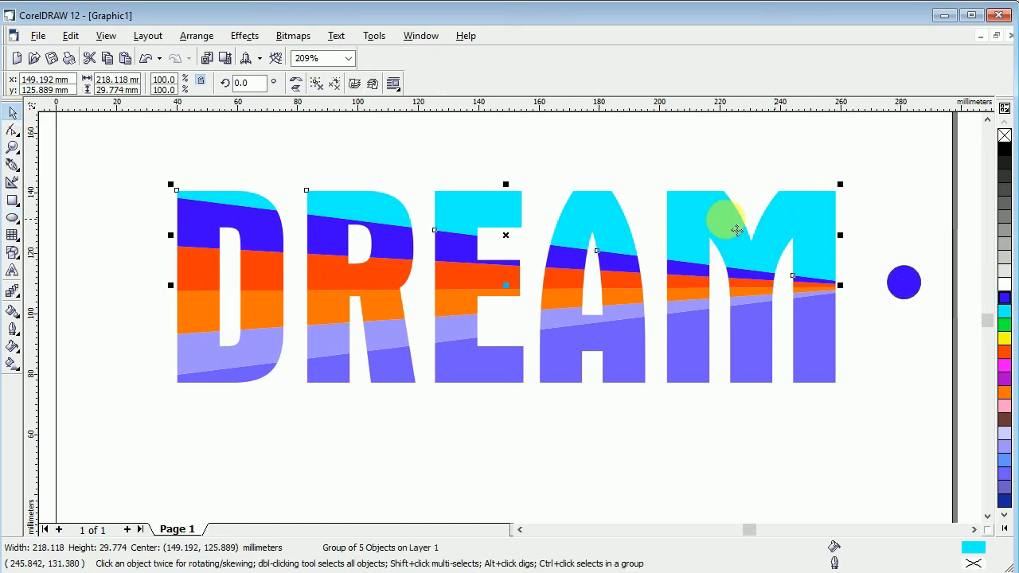
{"action": "left_click", "coordinate": [503, 232]}
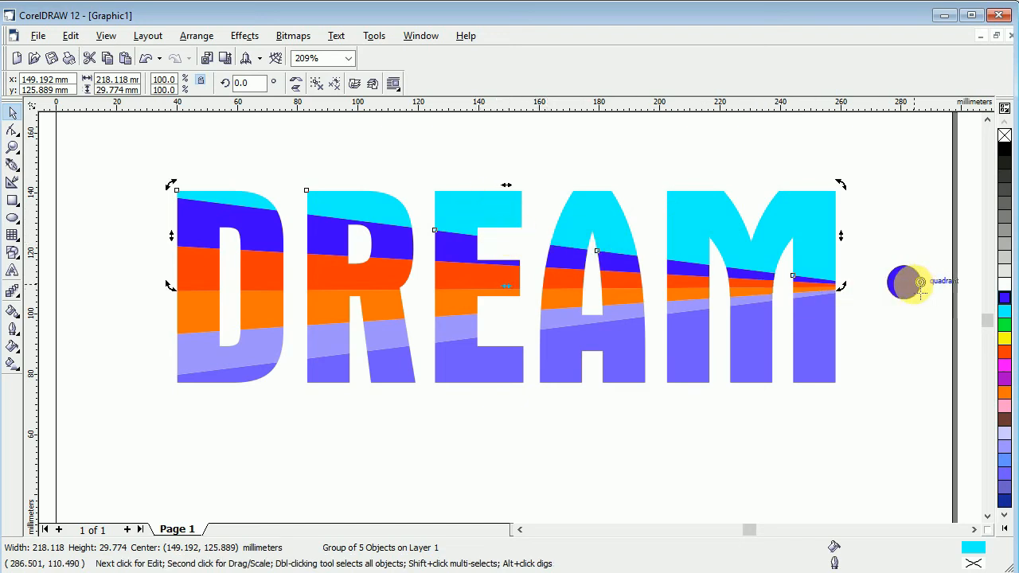
{"action": "left_click", "coordinate": [438, 247]}
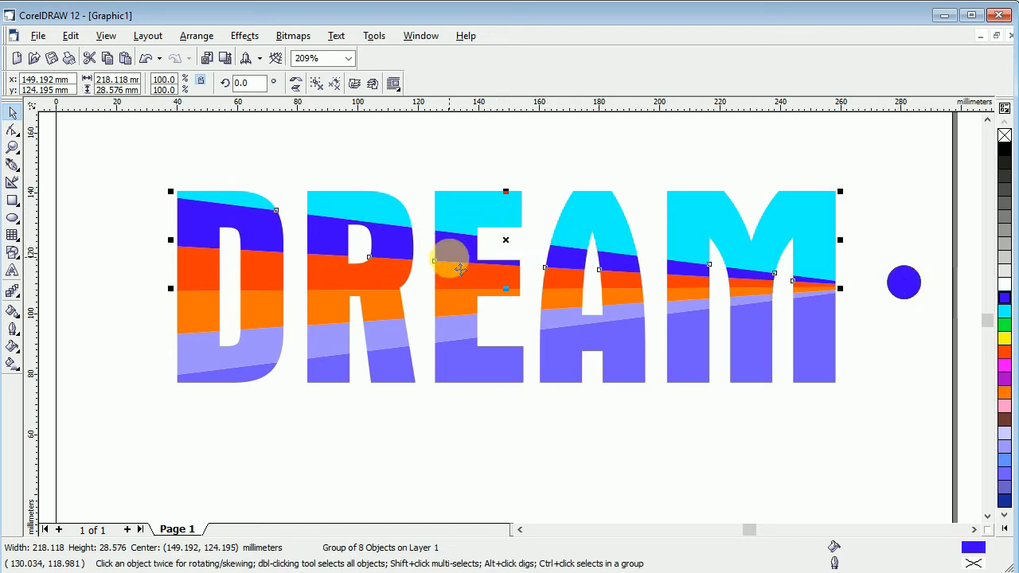
{"action": "left_click", "coordinate": [509, 237]}
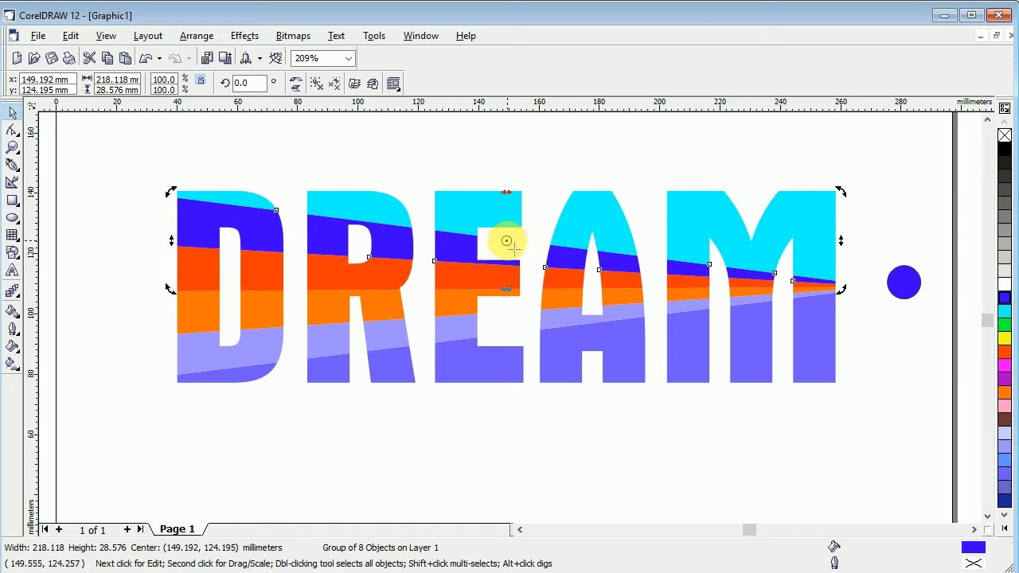
{"action": "left_click", "coordinate": [387, 274]}
{"action": "left_click", "coordinate": [507, 269]}
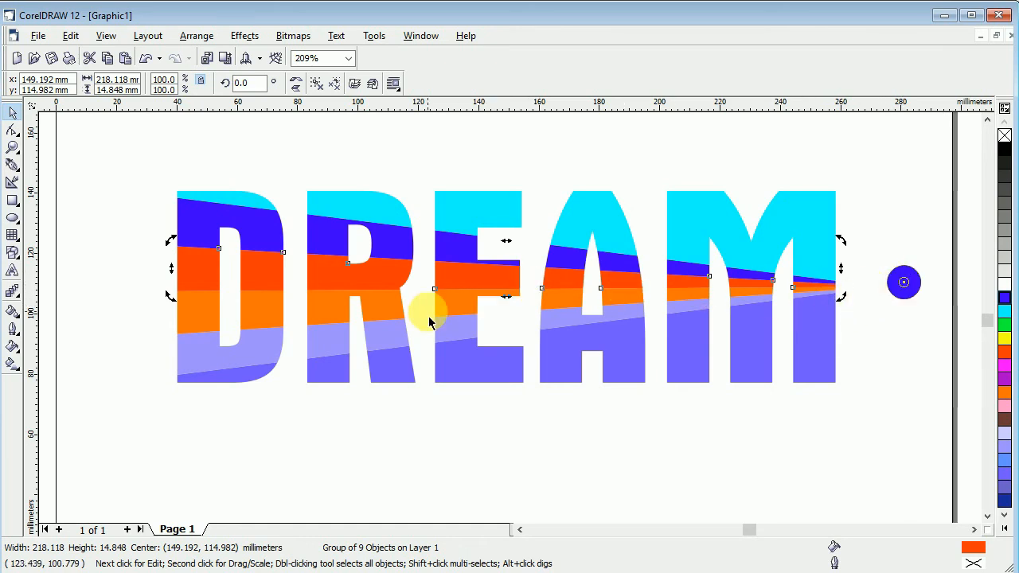
Move the rotation centres of the orange and light periwinkle band groups onto the centre of the blue circle.
{"action": "left_click", "coordinate": [476, 299]}
{"action": "left_click", "coordinate": [509, 312]}
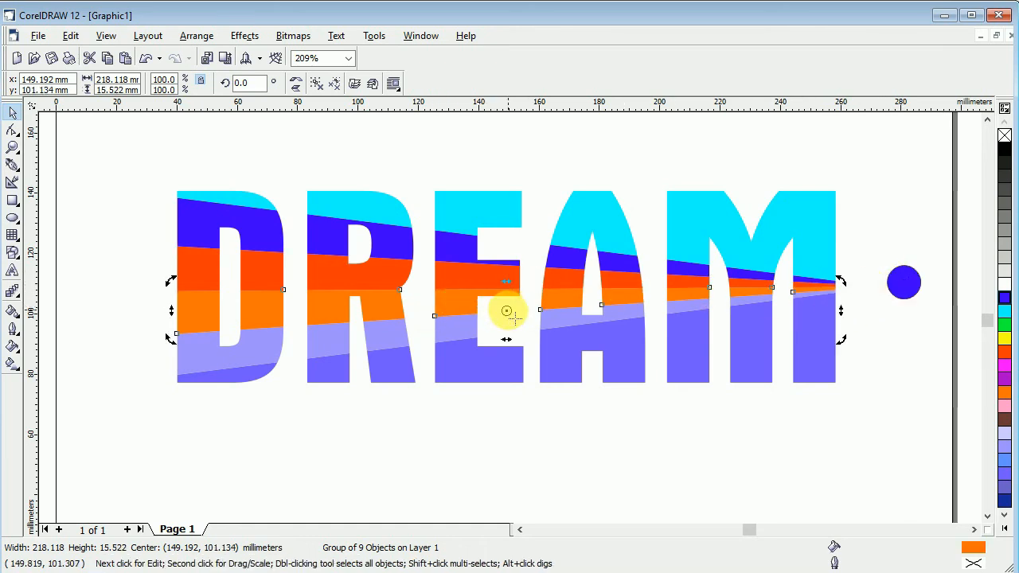
{"action": "left_click_drag", "start_coordinate": [510, 312], "coordinate": [903, 282]}
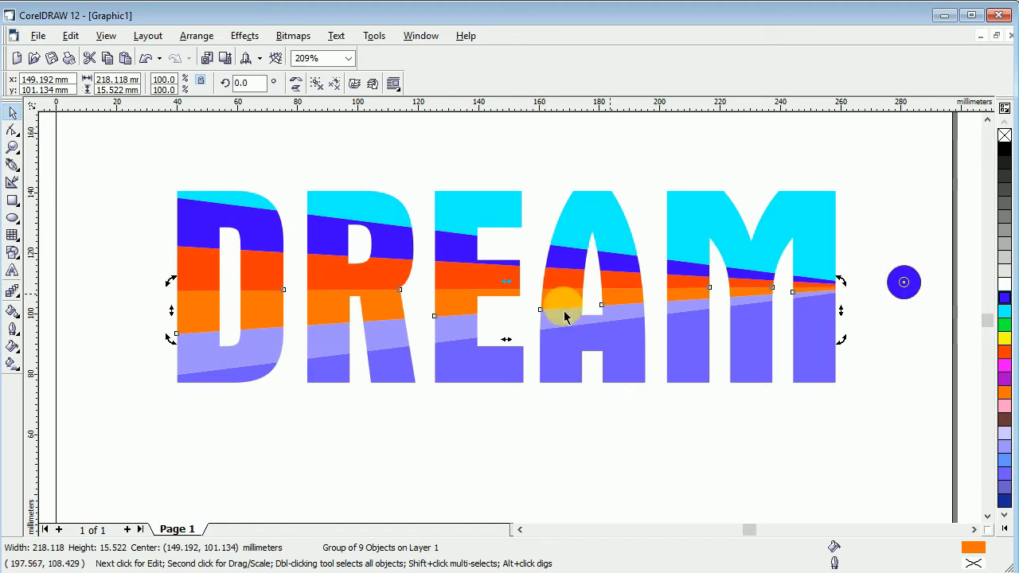
{"action": "left_click", "coordinate": [394, 337]}
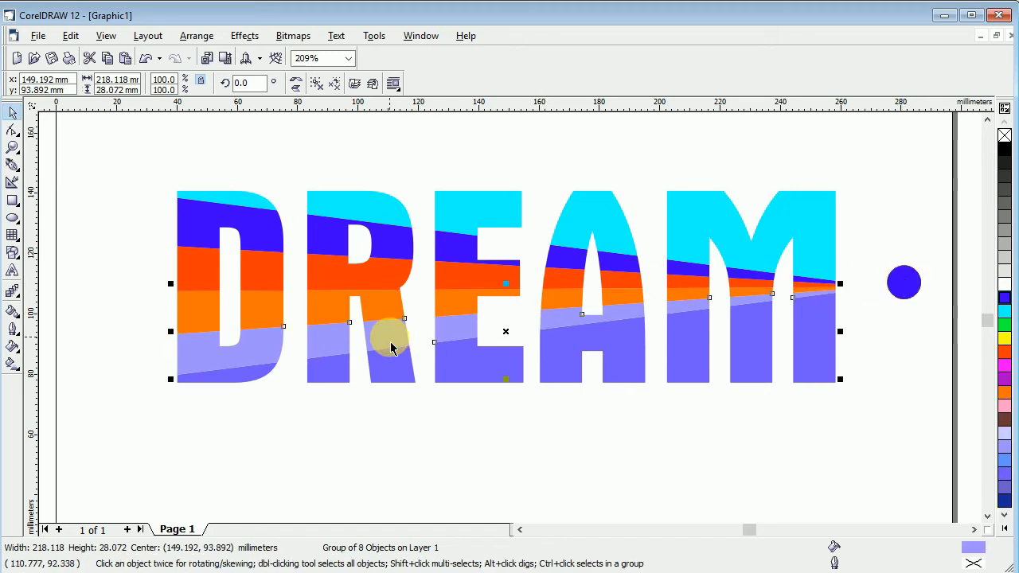
{"action": "left_click", "coordinate": [506, 333]}
{"action": "left_click_drag", "start_coordinate": [506, 331], "coordinate": [903, 282]}
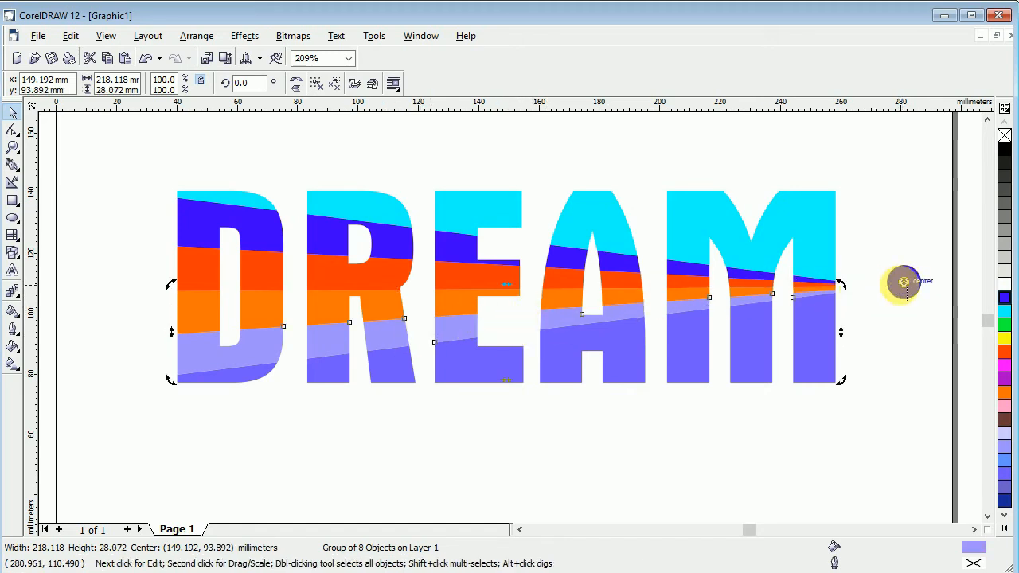
{"action": "left_click", "coordinate": [615, 360]}
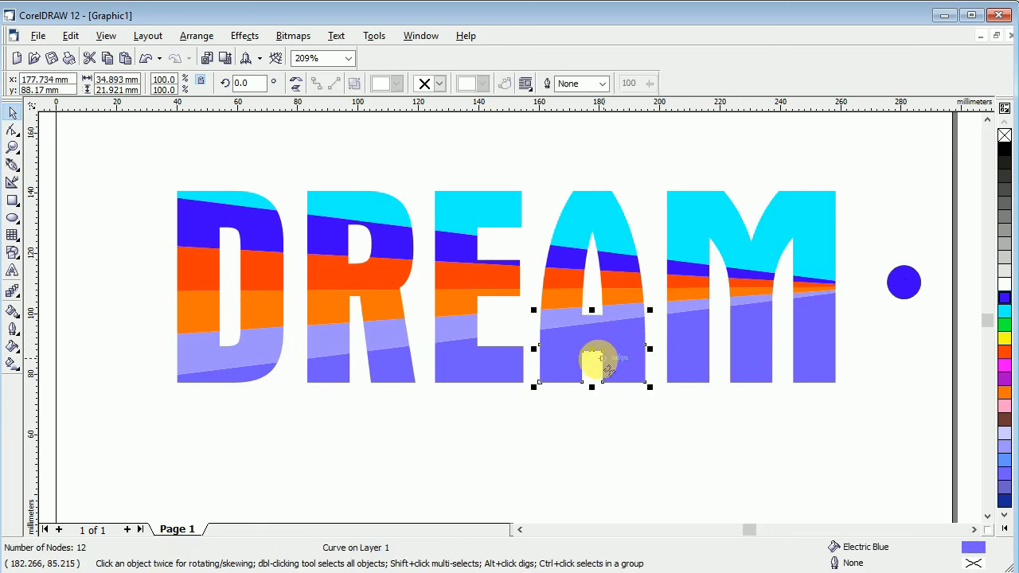
{"action": "left_click", "coordinate": [675, 353]}
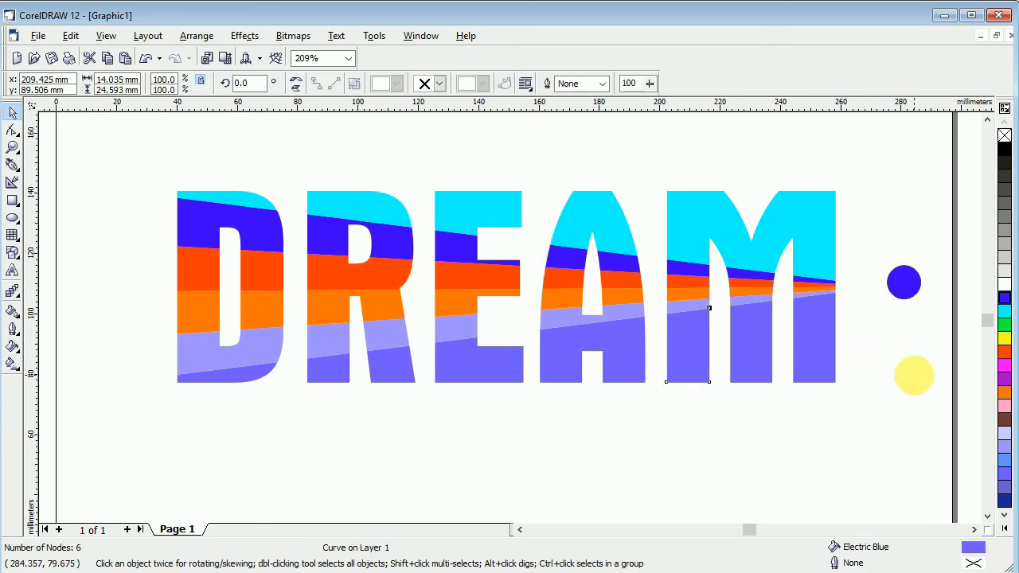
{"action": "left_click_drag", "start_coordinate": [885, 417], "coordinate": [223, 381]}
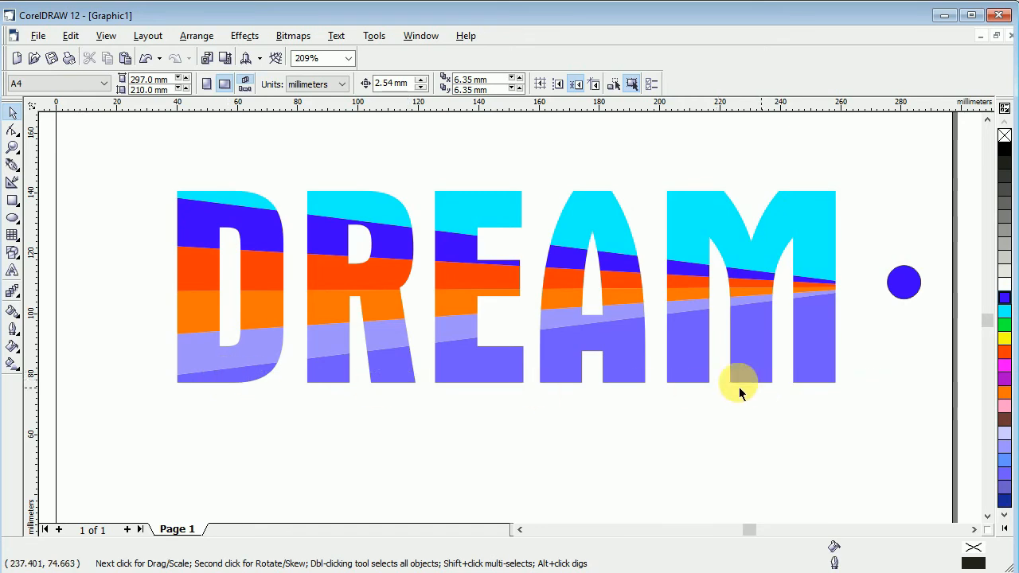
{"action": "left_click", "coordinate": [758, 360]}
{"action": "left_click", "coordinate": [888, 410]}
{"action": "left_click_drag", "start_coordinate": [893, 444], "coordinate": [217, 375]}
Select all Electric Blue slices of the bottom band across D, R, E, A and M.
{"action": "left_click", "coordinate": [817, 349]}
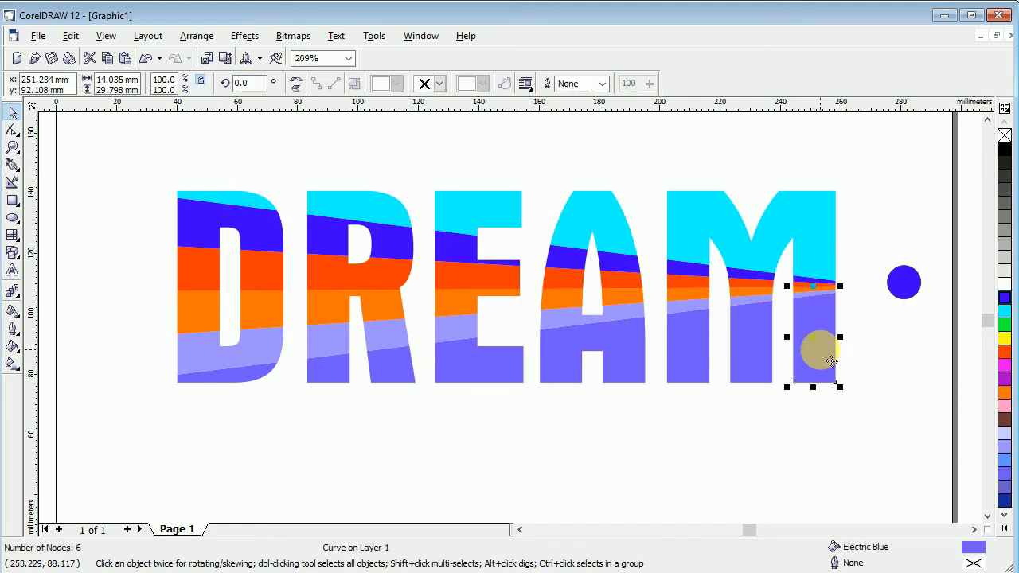
{"action": "left_click", "coordinate": [751, 348], "text": "shift"}
{"action": "left_click", "coordinate": [599, 335], "text": "shift"}
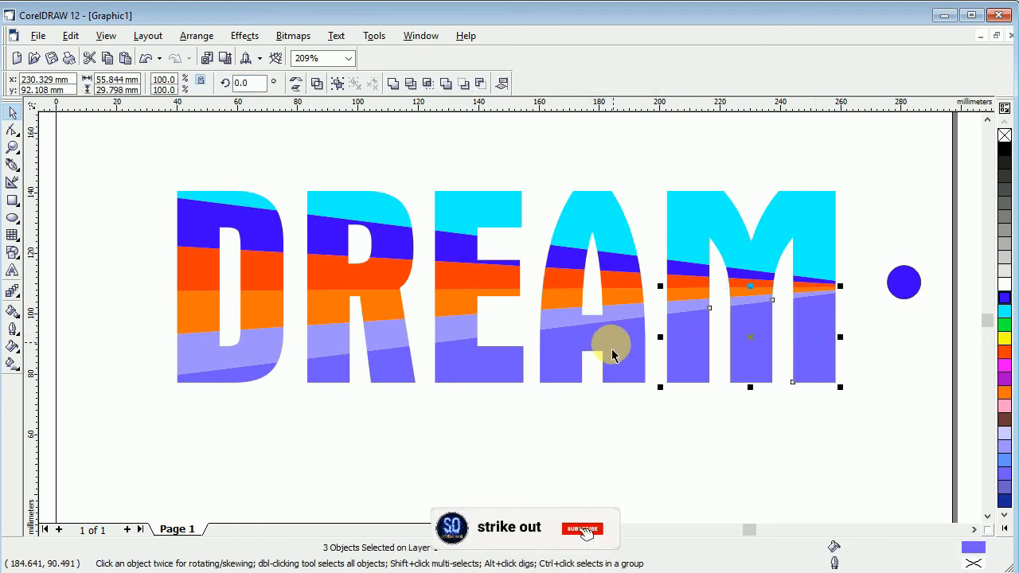
{"action": "left_click", "coordinate": [517, 344], "text": "shift"}
{"action": "left_click", "coordinate": [487, 362], "text": "shift"}
{"action": "left_click", "coordinate": [394, 369], "text": "shift"}
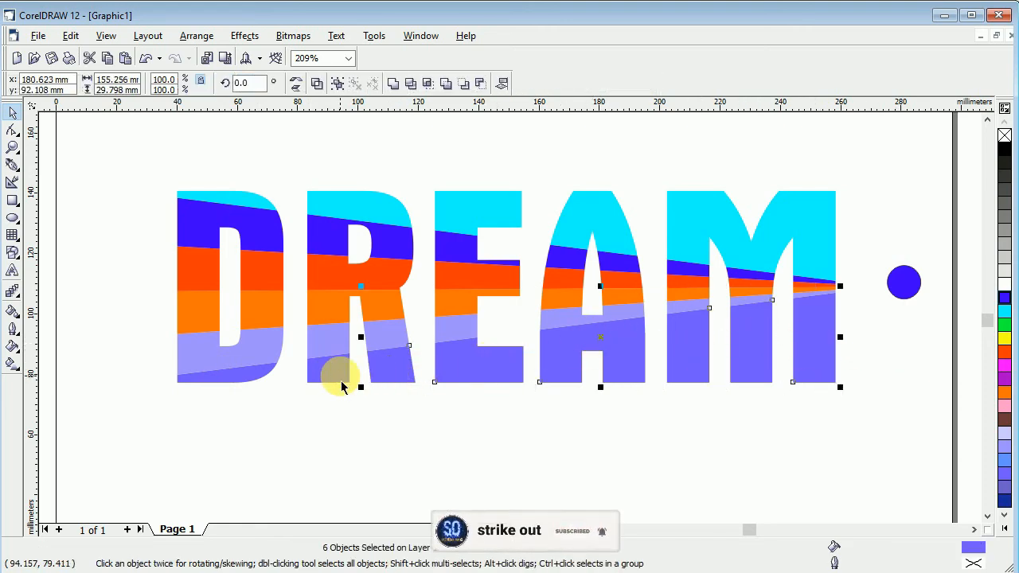
{"action": "left_click", "coordinate": [338, 375], "text": "shift"}
{"action": "left_click", "coordinate": [237, 380], "text": "shift"}
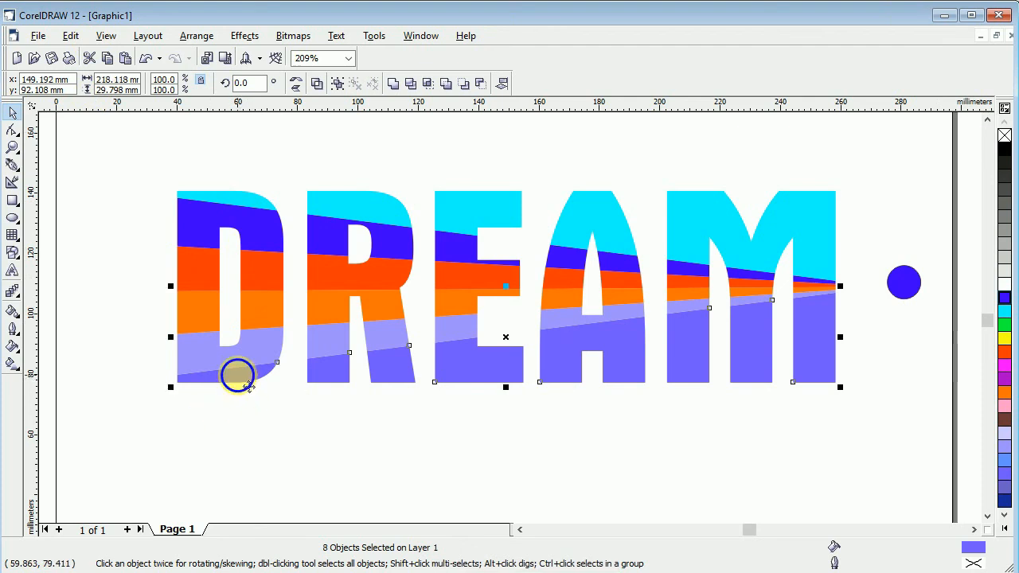
Group the selected bottom-band slices and move the group's rotation centre onto the centre of the blue circle.
{"action": "right_click", "coordinate": [237, 372]}
{"action": "left_click", "coordinate": [312, 172]}
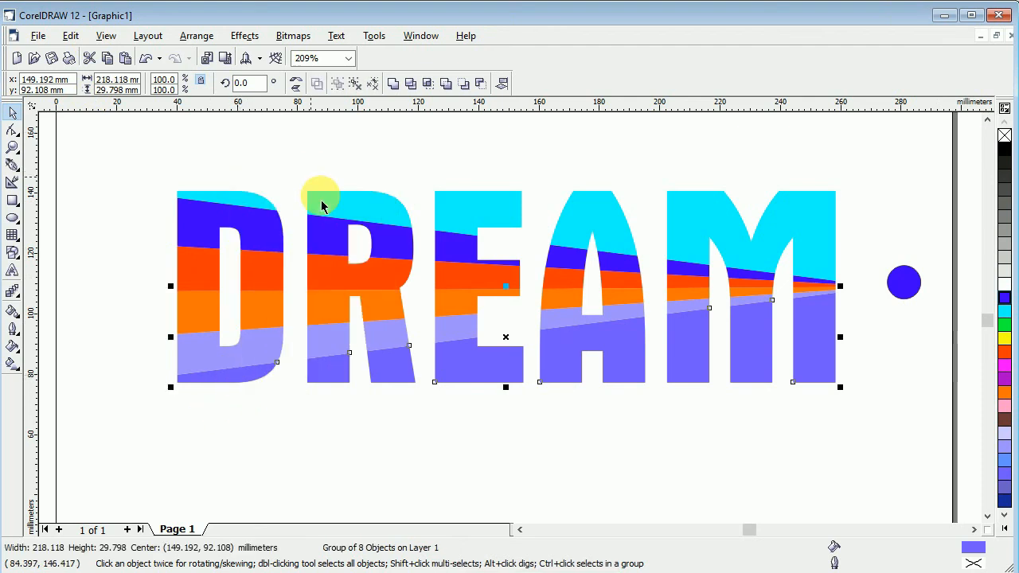
{"action": "left_click", "coordinate": [506, 339]}
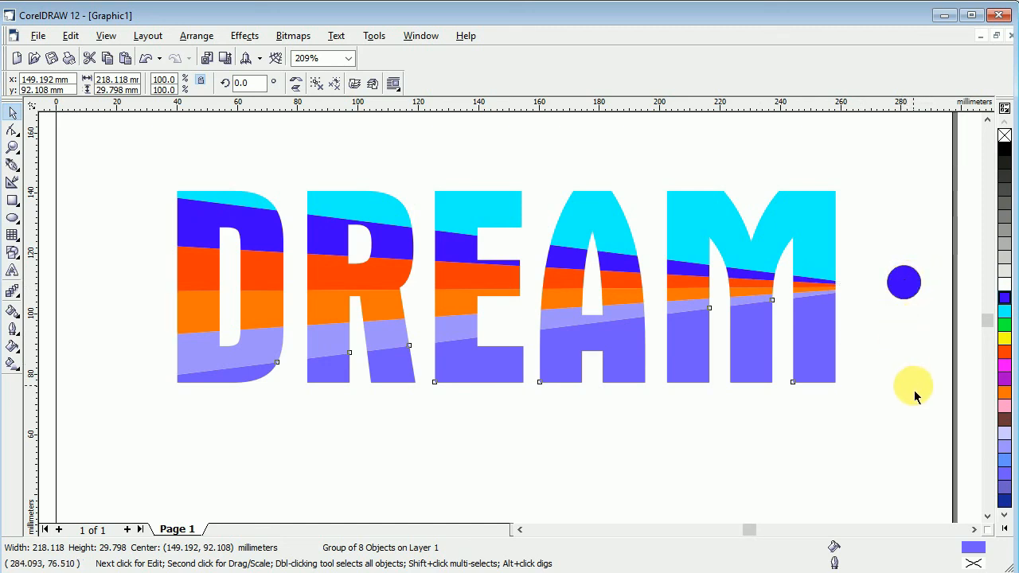
{"action": "left_click", "coordinate": [907, 381]}
Rotate the cyan top-band group about 2.4° clockwise around the circle's centre, opening a wedge-shaped gap above the blue band.
{"action": "left_click", "coordinate": [732, 249]}
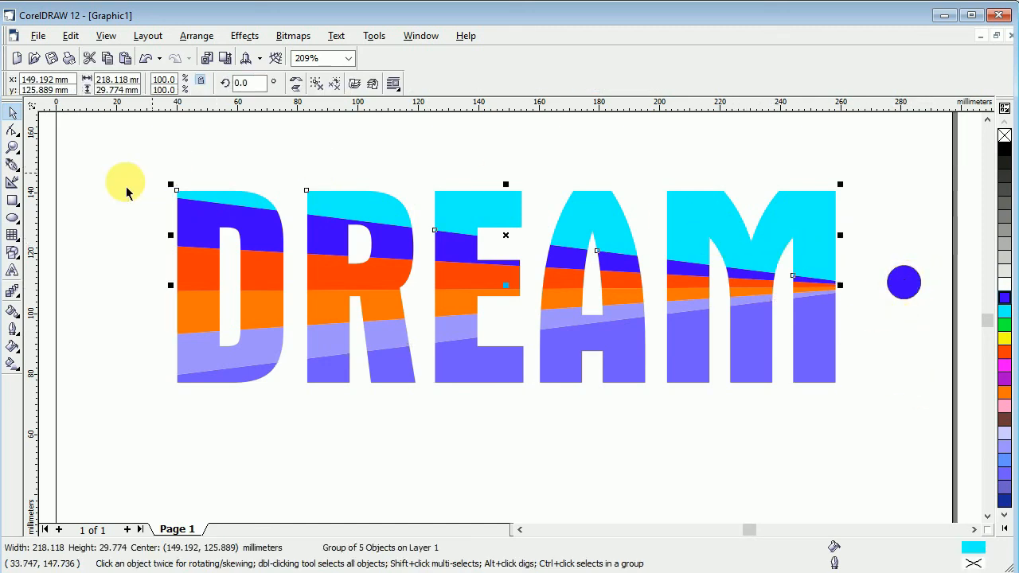
{"action": "left_click", "coordinate": [239, 203]}
{"action": "left_click_drag", "start_coordinate": [170, 183], "coordinate": [182, 159]}
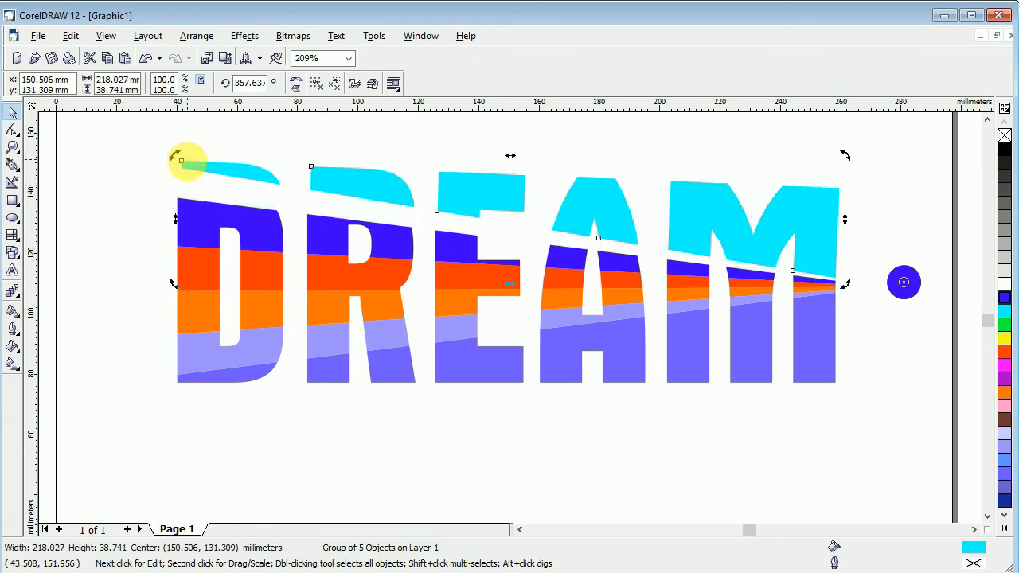
Rotate the dark blue band group about 1.3° and the red-orange band group about 0.8° clockwise around the blue circle's centre.
{"action": "left_click", "coordinate": [194, 222]}
{"action": "left_click", "coordinate": [185, 199]}
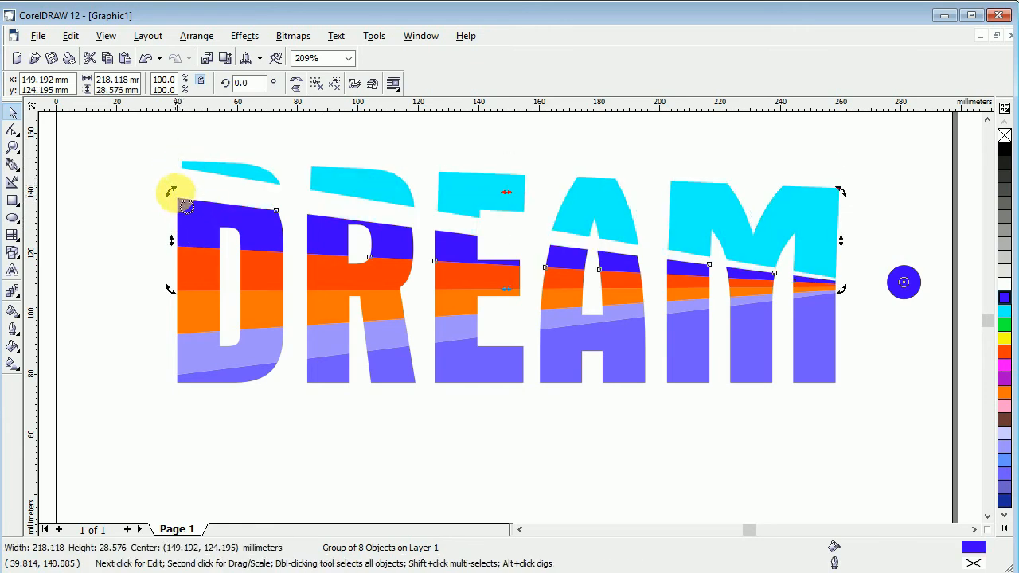
{"action": "left_click_drag", "start_coordinate": [185, 203], "coordinate": [182, 177]}
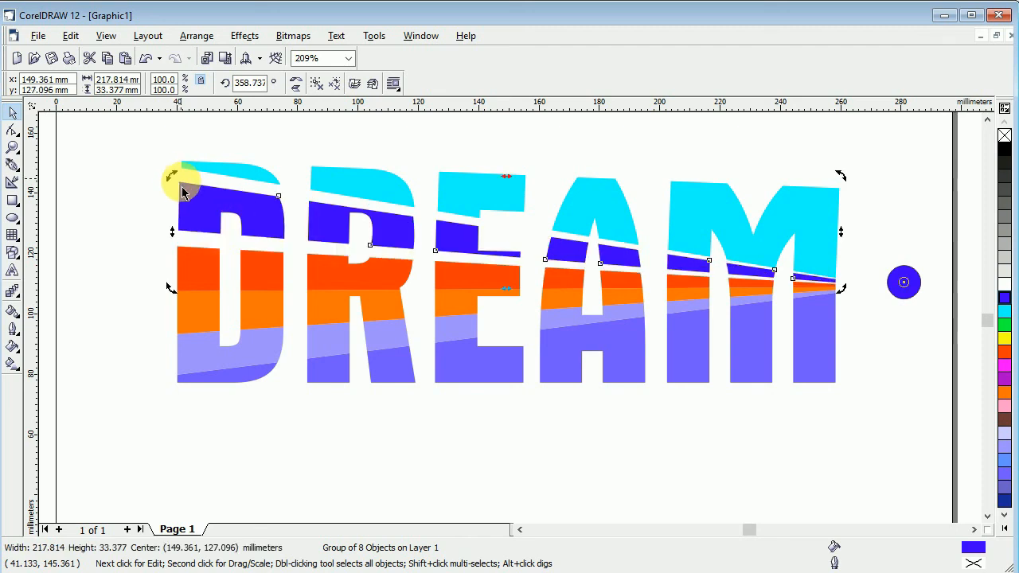
{"action": "left_click", "coordinate": [211, 275]}
{"action": "left_click", "coordinate": [196, 257]}
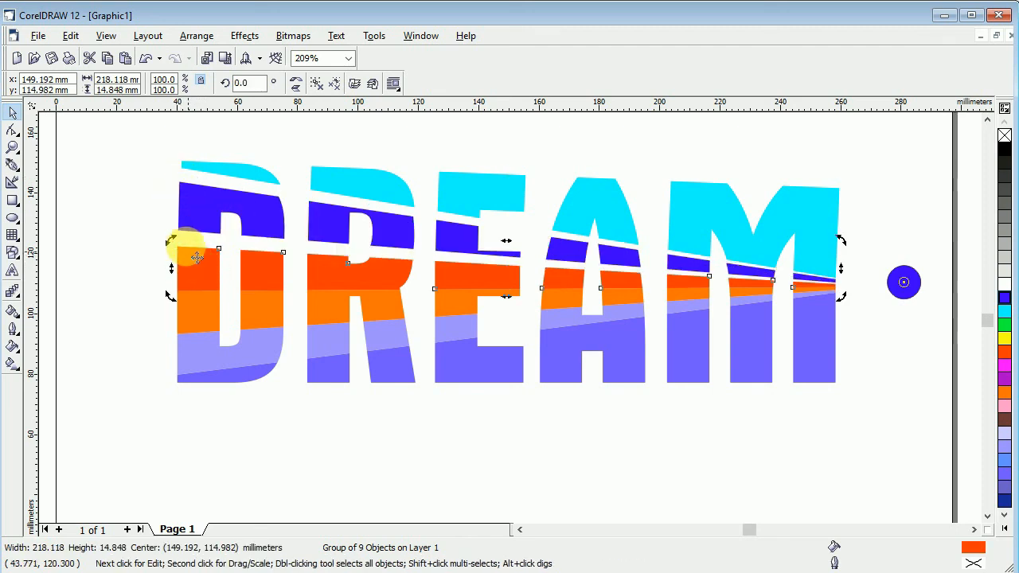
{"action": "left_click_drag", "start_coordinate": [171, 241], "coordinate": [182, 228]}
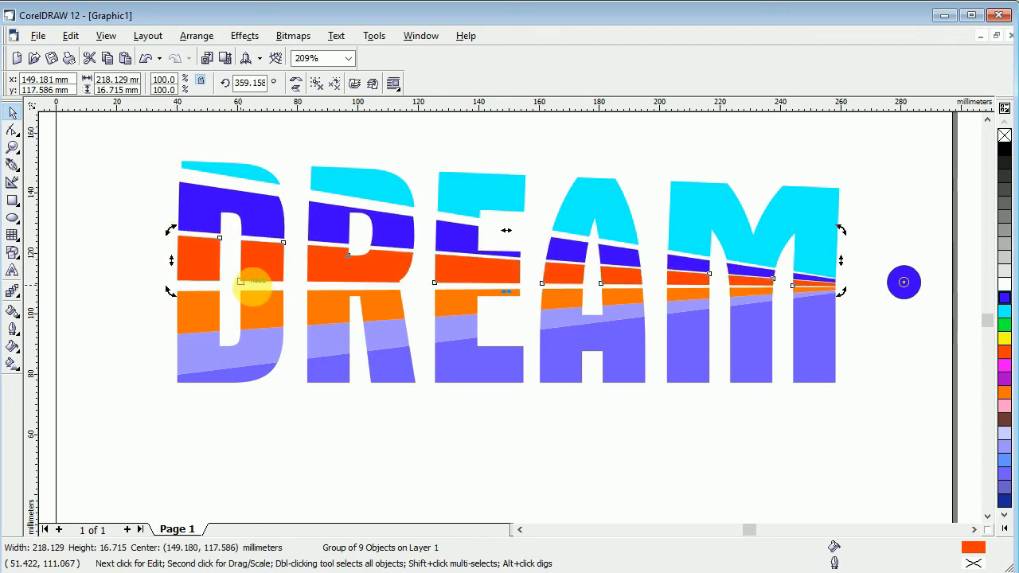
Rotate the orange band group about 0.6° and the light periwinkle band group about 0.3° clockwise around the circle's centre.
{"action": "left_click", "coordinate": [203, 320]}
{"action": "left_click", "coordinate": [195, 301]}
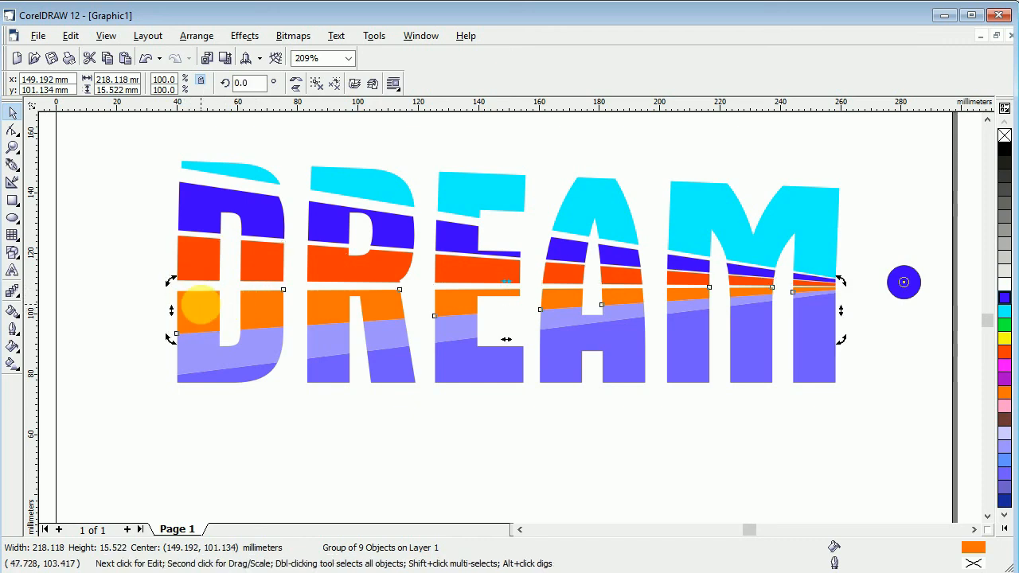
{"action": "left_click_drag", "start_coordinate": [184, 297], "coordinate": [186, 287]}
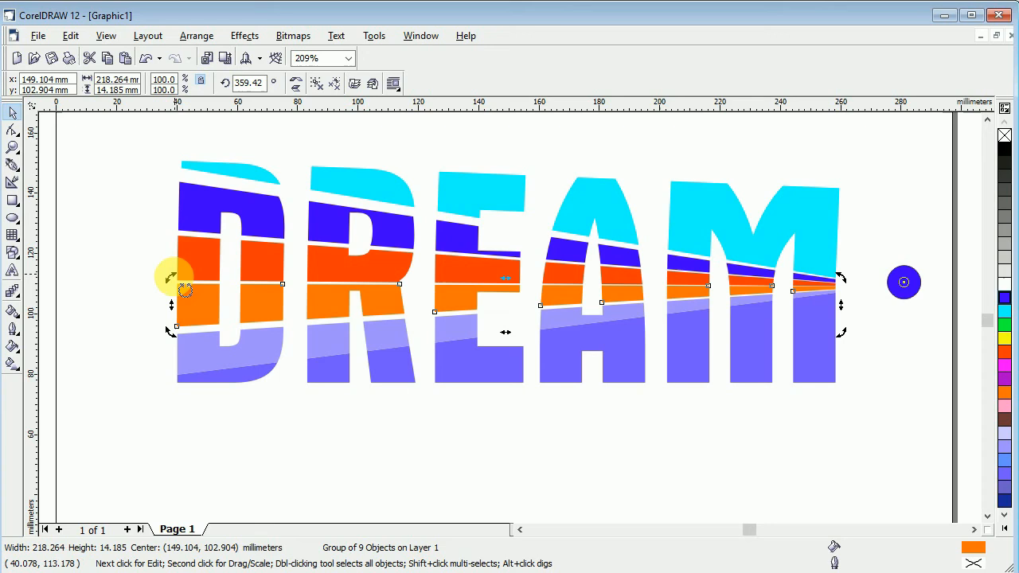
{"action": "left_click", "coordinate": [207, 387]}
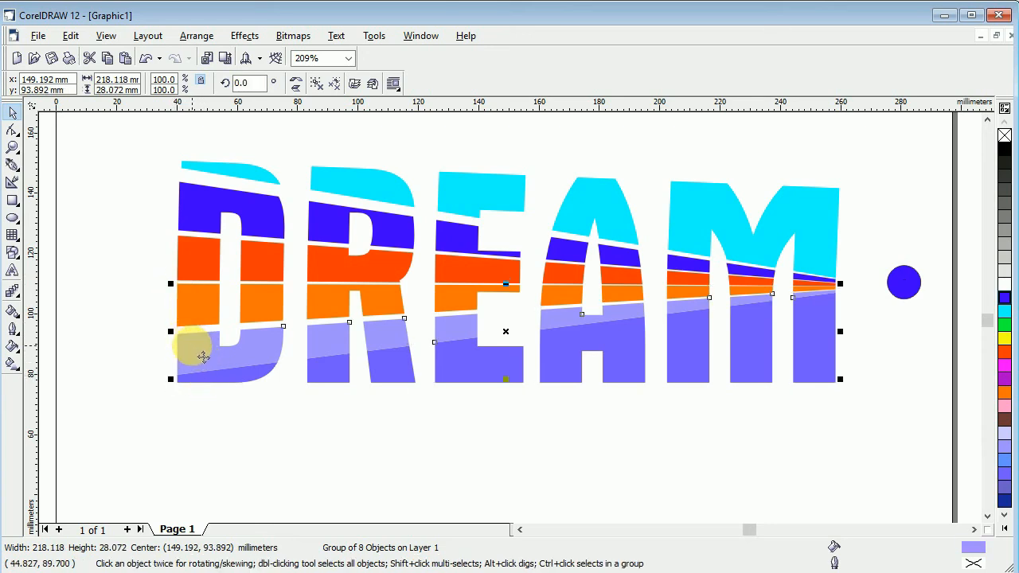
{"action": "left_click", "coordinate": [203, 356]}
{"action": "left_click_drag", "start_coordinate": [172, 283], "coordinate": [171, 282]}
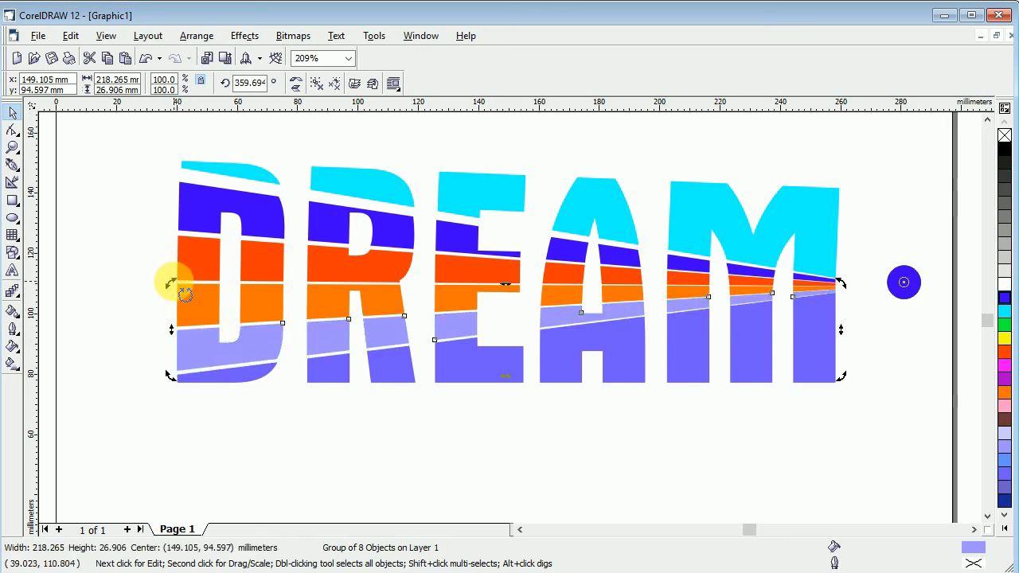
Rotate the bottom band group about 0.5° counterclockwise around the circle's centre to open a gap below the light periwinkle band.
{"action": "left_click", "coordinate": [230, 390]}
{"action": "left_click", "coordinate": [179, 289]}
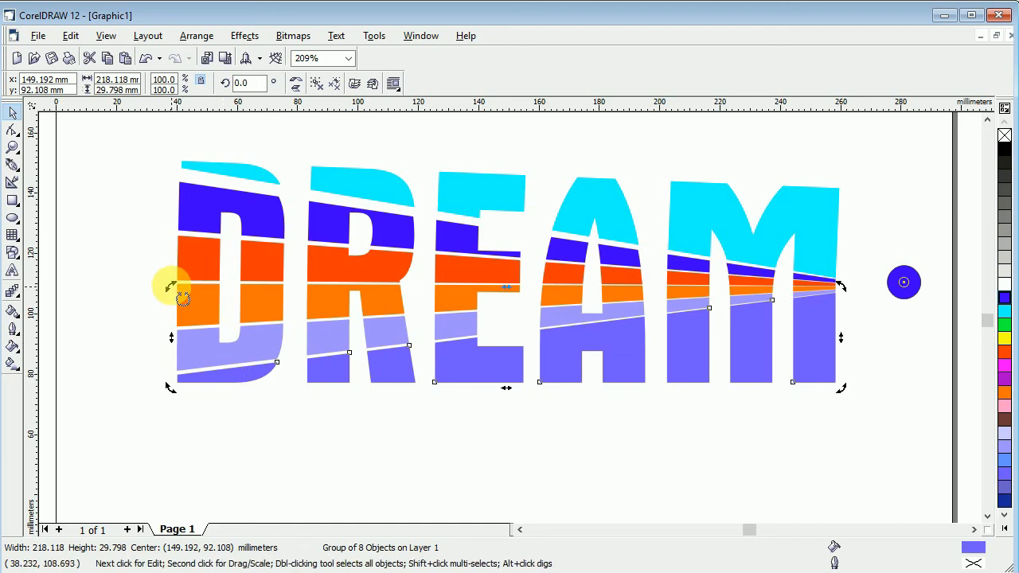
{"action": "mouse_move", "coordinate": [183, 299]}
{"action": "left_mouse_down"}
{"action": "mouse_move", "coordinate": [181, 318]}
{"action": "mouse_move", "coordinate": [176, 292]}
{"action": "left_mouse_up"}
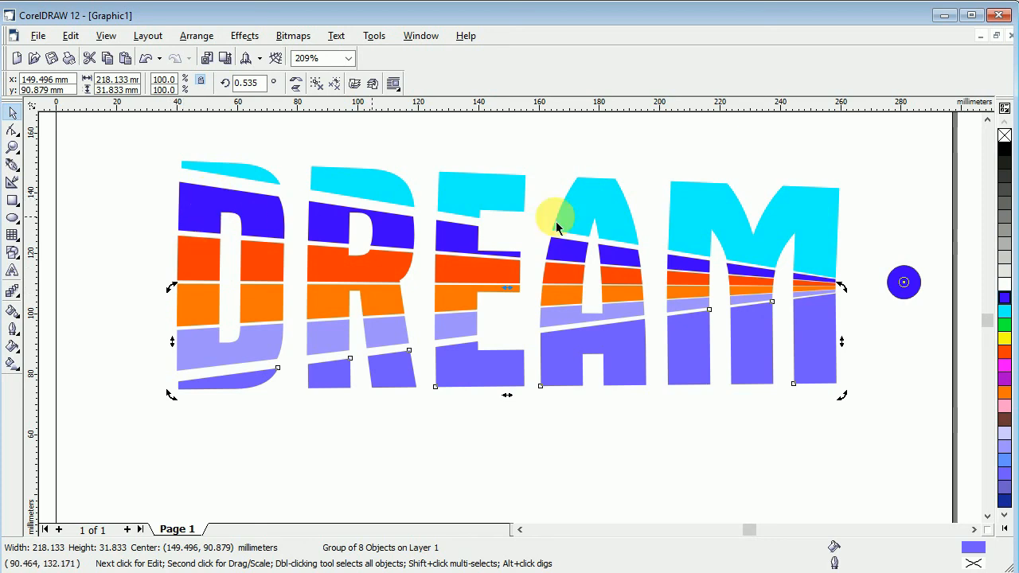
Rotate the cyan top-band group slightly counterclockwise around the circle's centre to narrow its gap above the dark blue band, and deselect it.
{"action": "left_click", "coordinate": [354, 179]}
{"action": "left_click", "coordinate": [219, 173]}
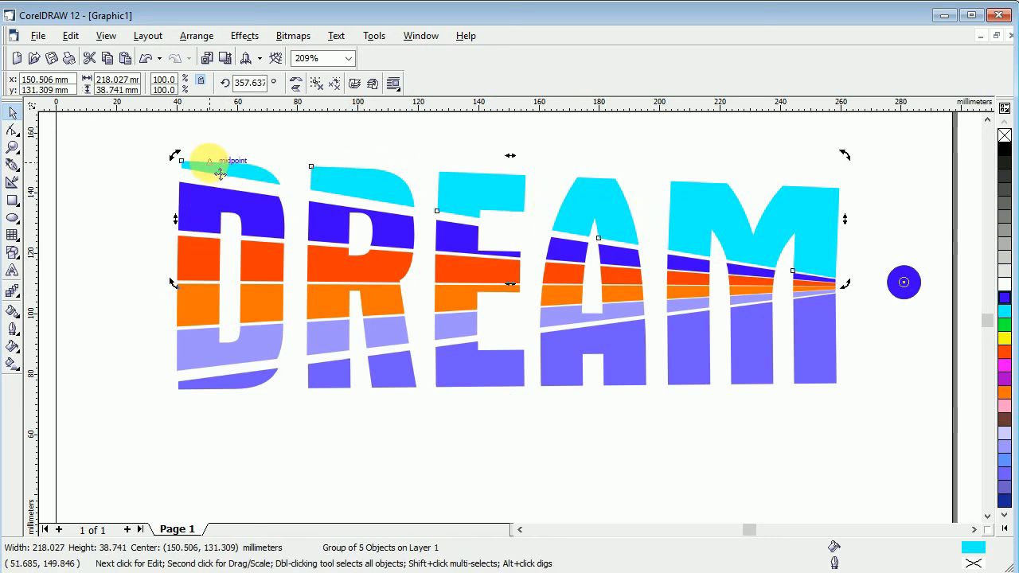
{"action": "left_click_drag", "start_coordinate": [184, 165], "coordinate": [180, 168]}
{"action": "left_click", "coordinate": [851, 421]}
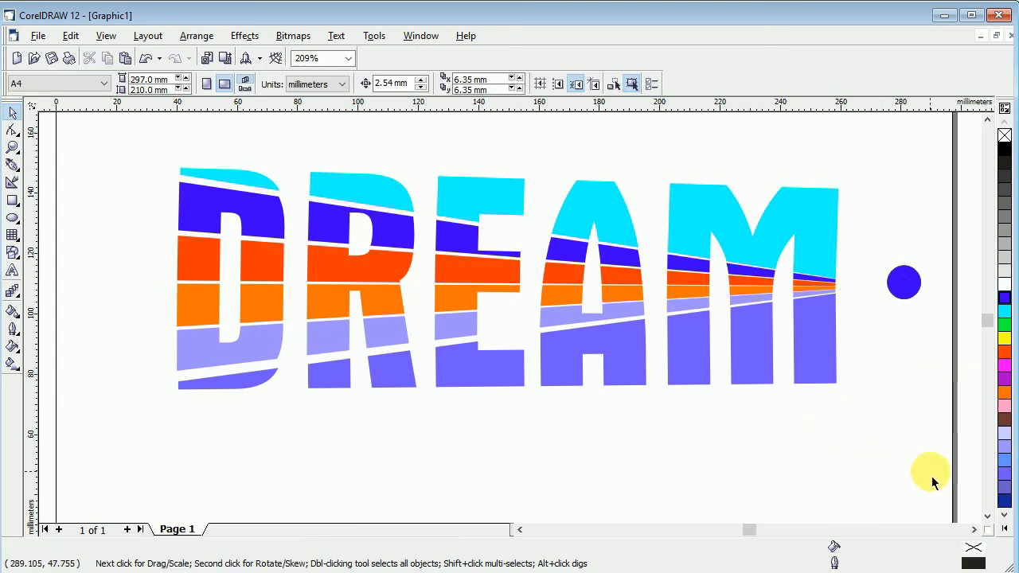
Select all six DREAM band groups without the circle and recolour them, trying cyan and purple fills before applying solid red-orange.
{"action": "left_click_drag", "start_coordinate": [876, 458], "coordinate": [137, 177]}
{"action": "left_click", "coordinate": [1005, 310]}
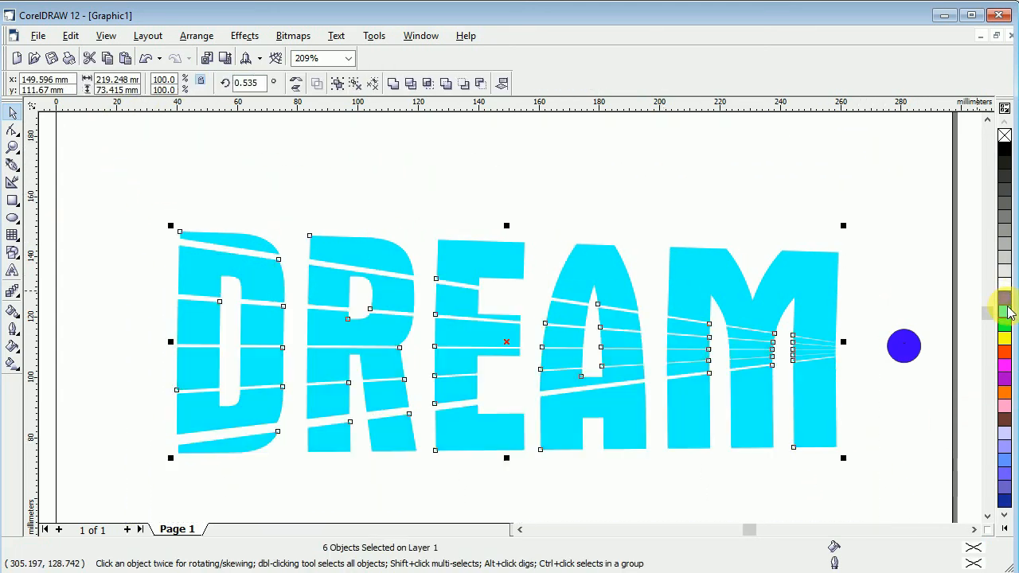
{"action": "left_click", "coordinate": [1005, 376]}
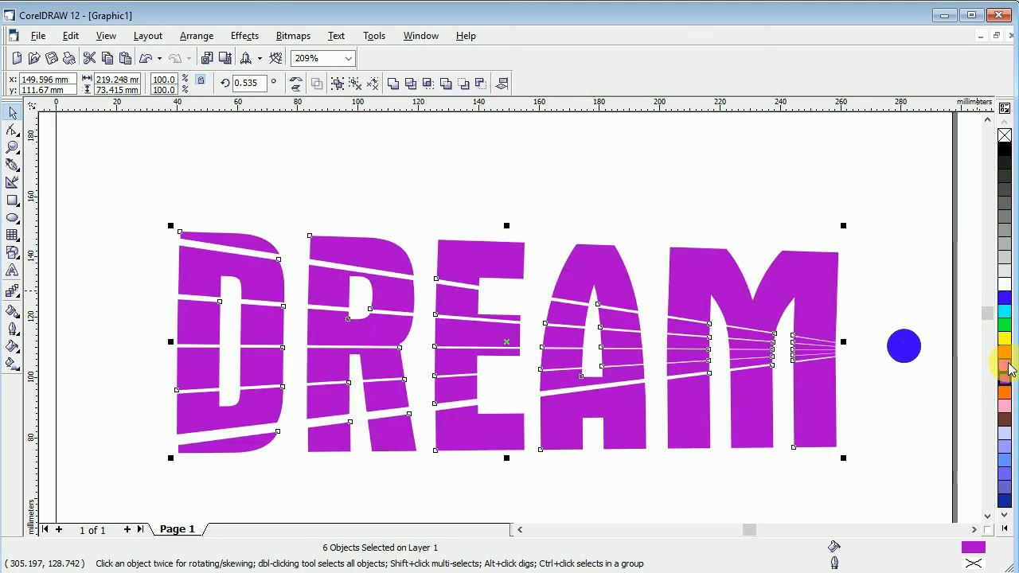
{"action": "left_click", "coordinate": [1006, 355]}
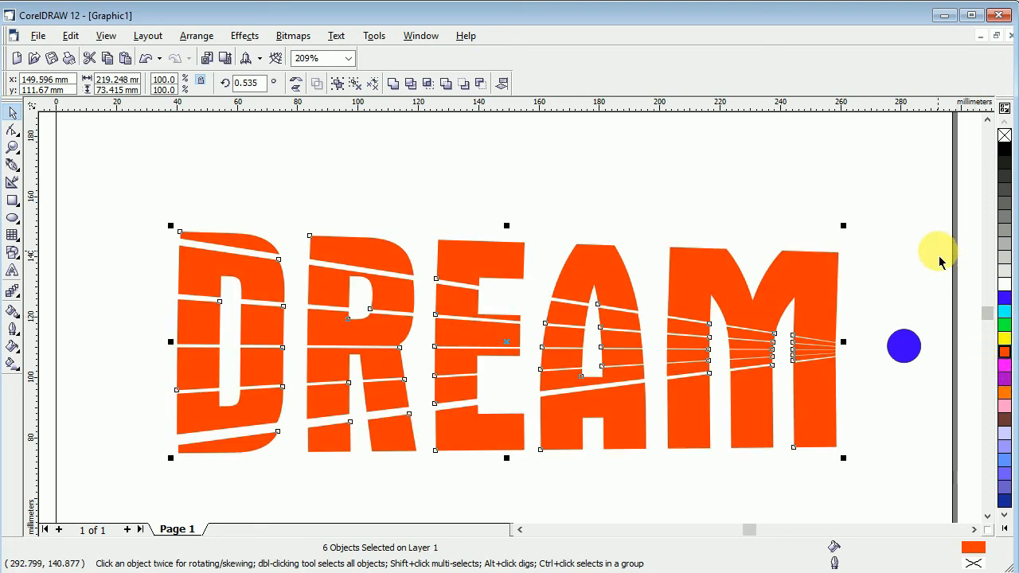
Delete the blue guide circle beside the letter M.
{"action": "left_click", "coordinate": [915, 296]}
{"action": "left_click", "coordinate": [913, 347]}
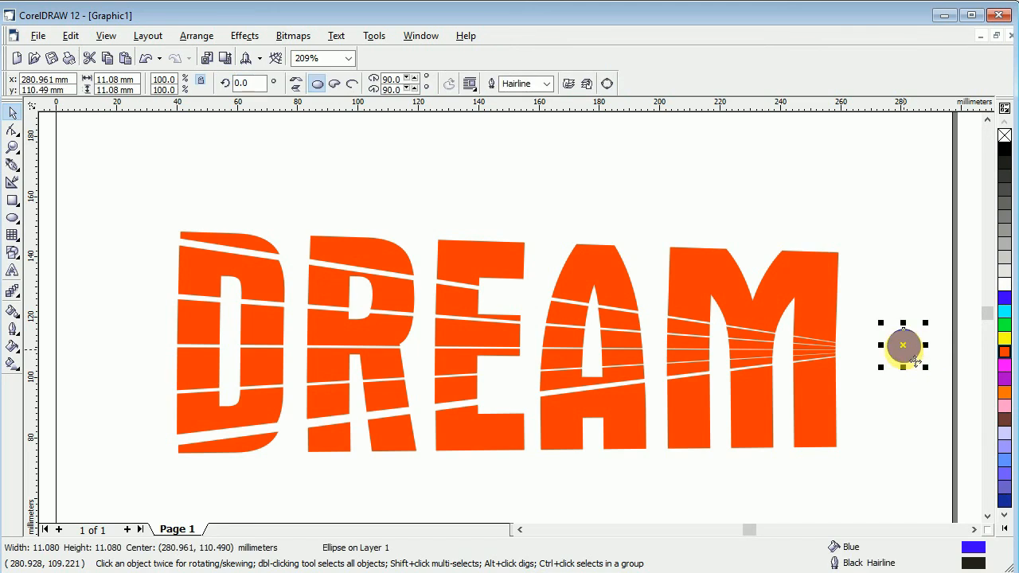
{"action": "key", "text": "Delete"}
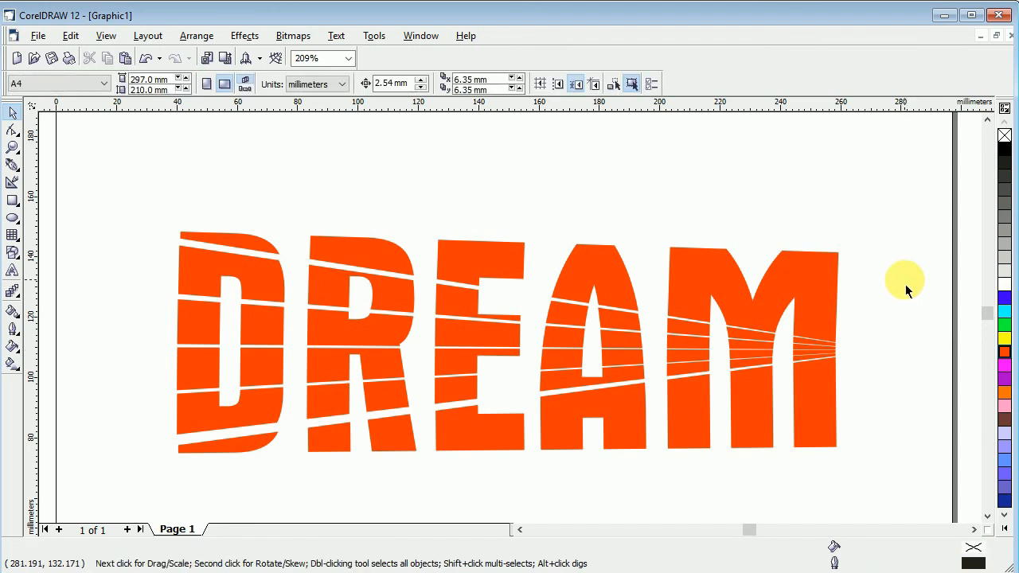